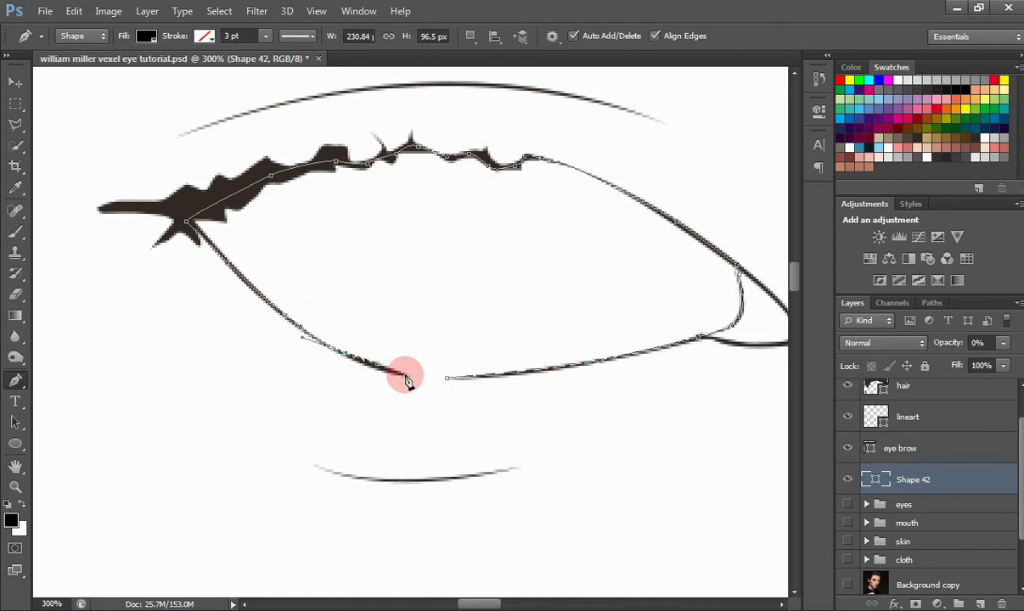
- Complete the outline of the first eye opening with the Pen tool by curving along the lower lid to the starting point
drag(406, 380, 439, 379)
drag(346, 353, 392, 375)
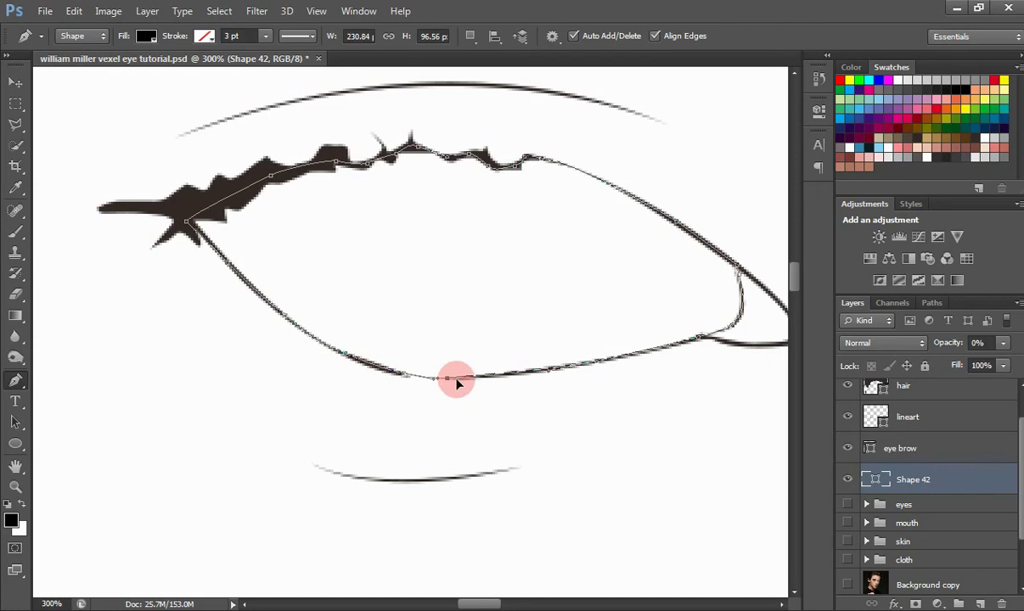
- Trace the other eye's opening along its lids and inner corner as a closed path, using Combine Shapes to keep it in Shape 42
drag(468, 604, 546, 604)
click(469, 35)
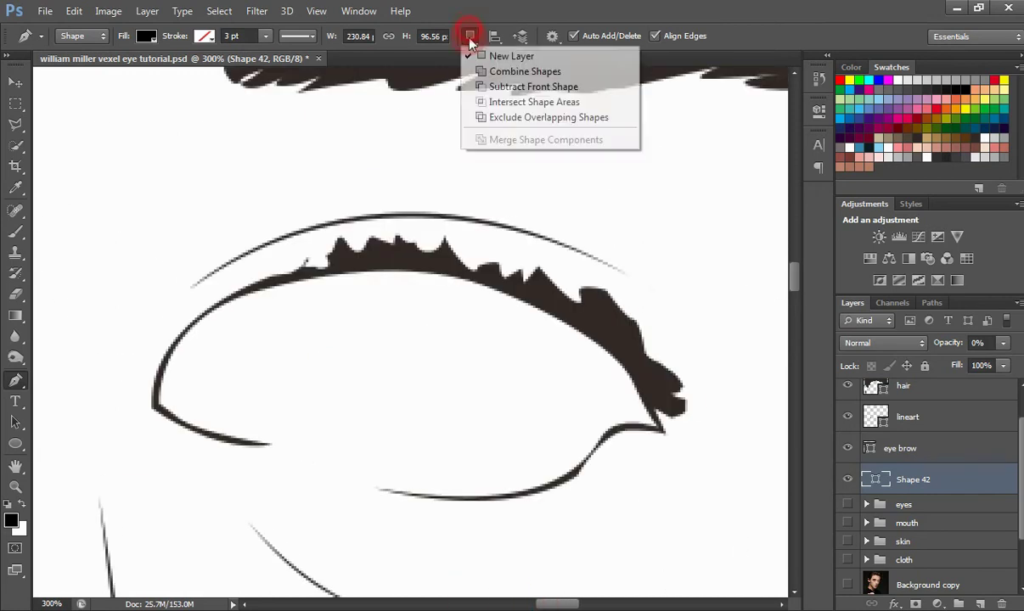
click(500, 71)
click(380, 488)
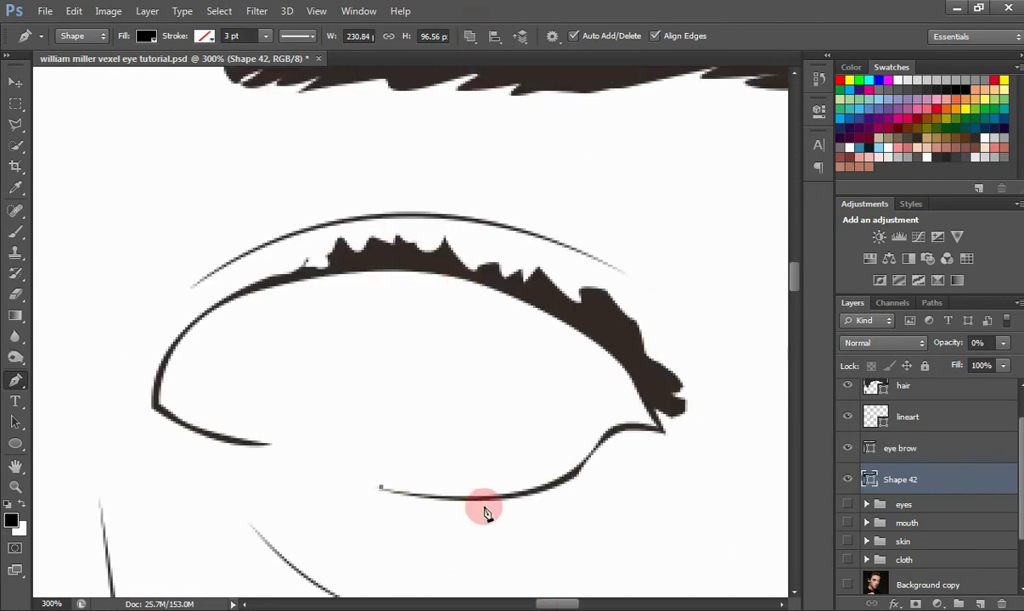
drag(491, 506, 545, 499)
click(383, 492)
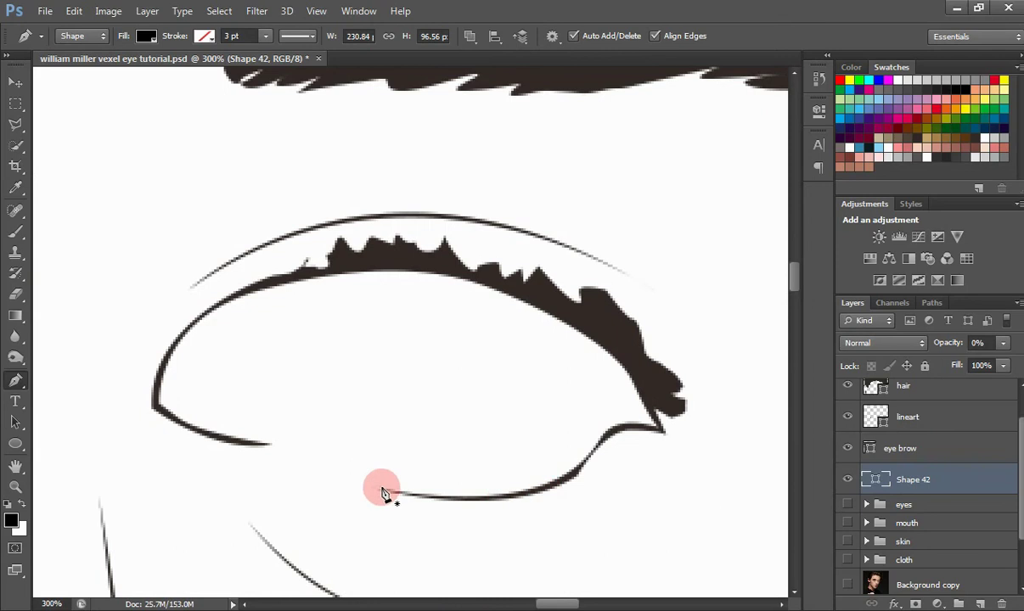
click(476, 504)
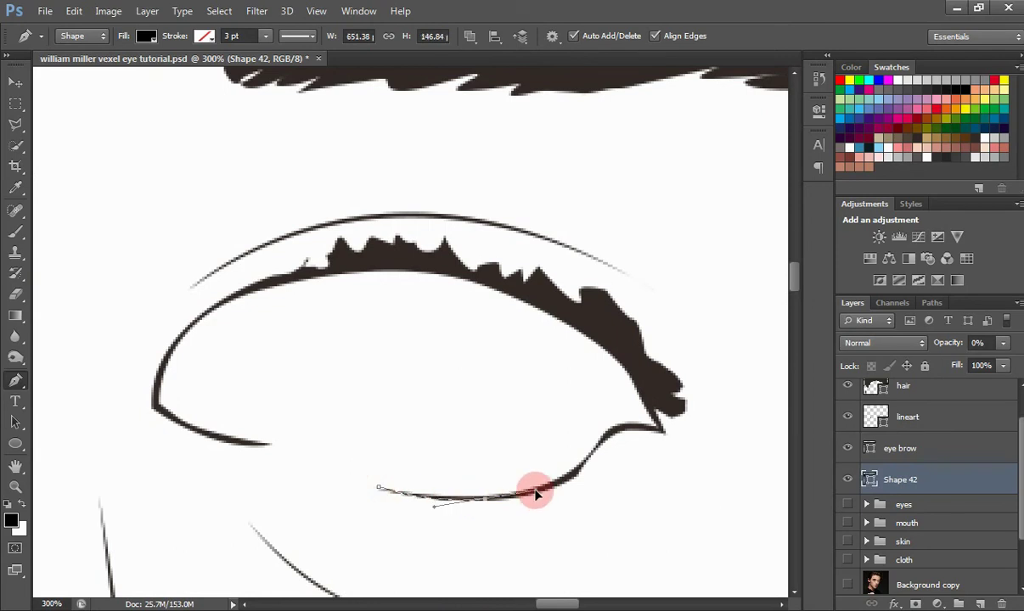
mouse_move(536, 494)
mouse_down()
mouse_move(496, 502)
mouse_move(654, 435)
mouse_up()
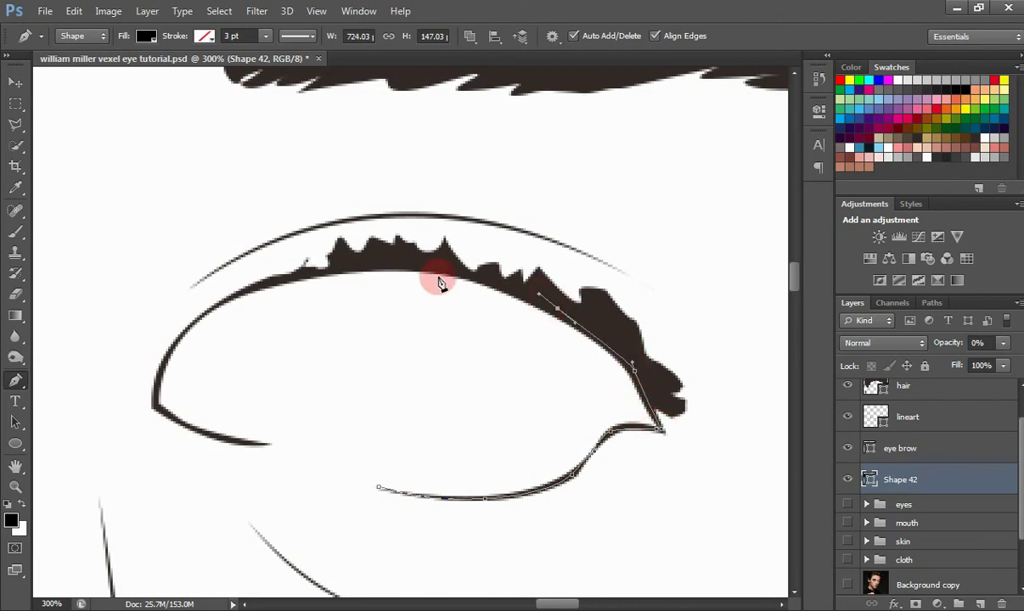
drag(315, 282, 297, 274)
click(185, 340)
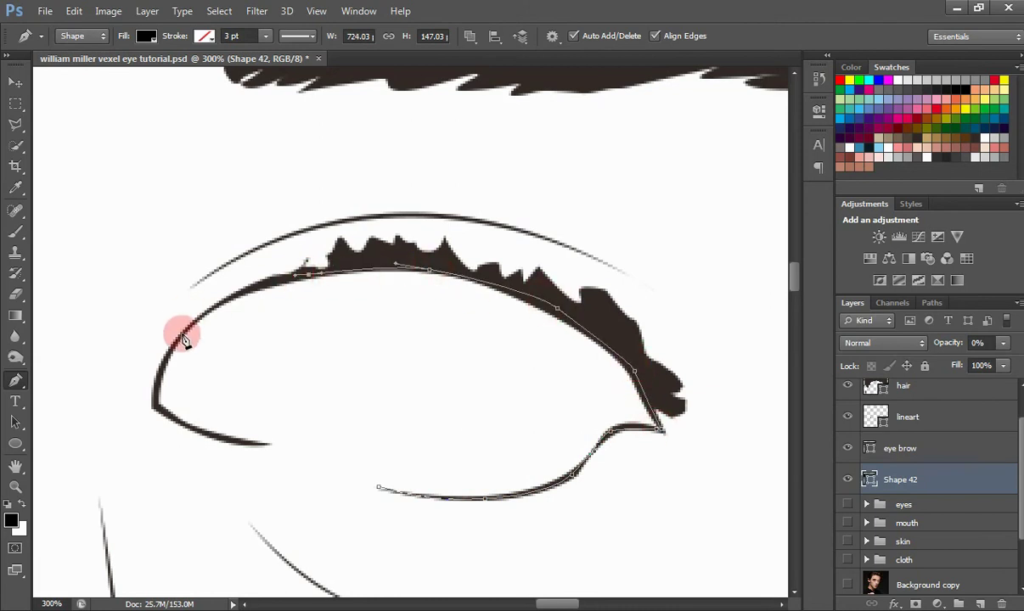
mouse_move(174, 348)
mouse_down()
mouse_move(158, 380)
mouse_move(211, 437)
mouse_move(257, 444)
mouse_up()
click(559, 478)
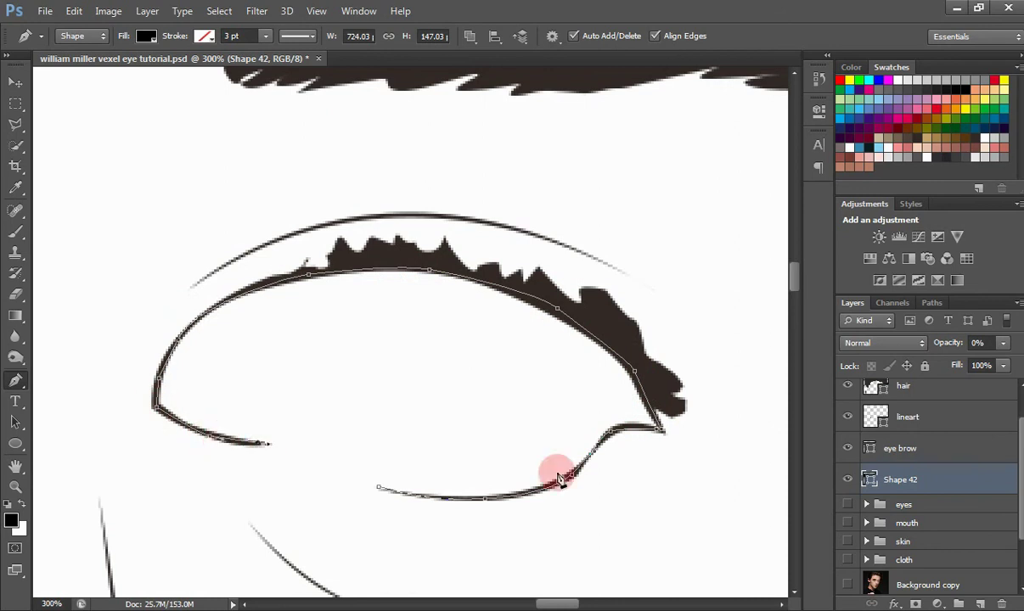
- Compare the eye outline with the posterize layer, then set Shape 42's opacity to 100% and fill it with white
drag(1019, 490, 1021, 460)
click(848, 395)
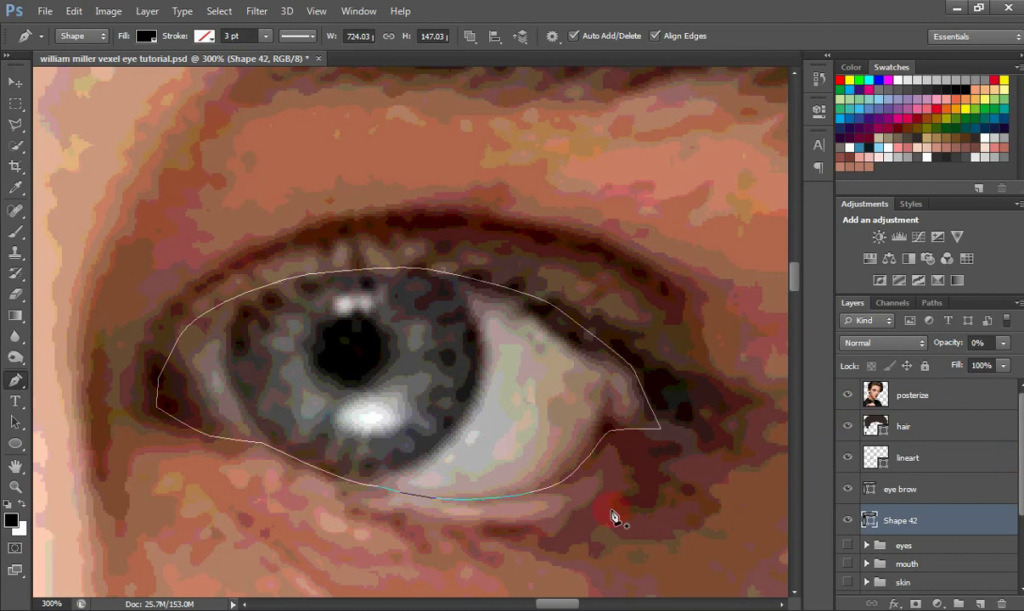
click(845, 397)
drag(945, 343, 1008, 336)
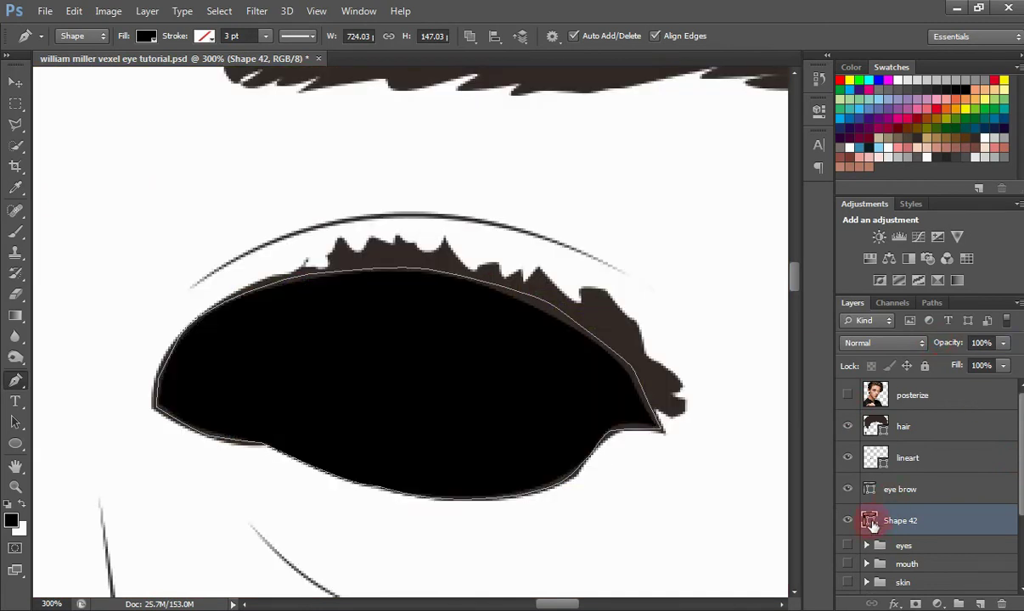
double_click(872, 524)
drag(357, 204, 319, 123)
click(720, 187)
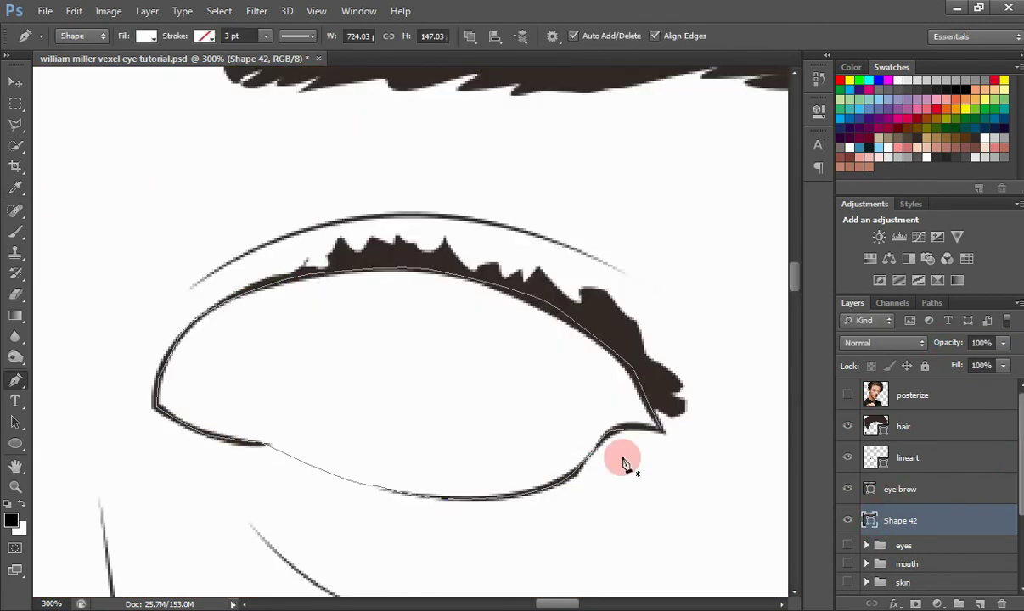
- Duplicate Layer 1, move the copy to the top of the layer stack and make it visible
drag(566, 604, 496, 602)
key(ctrl+minus)
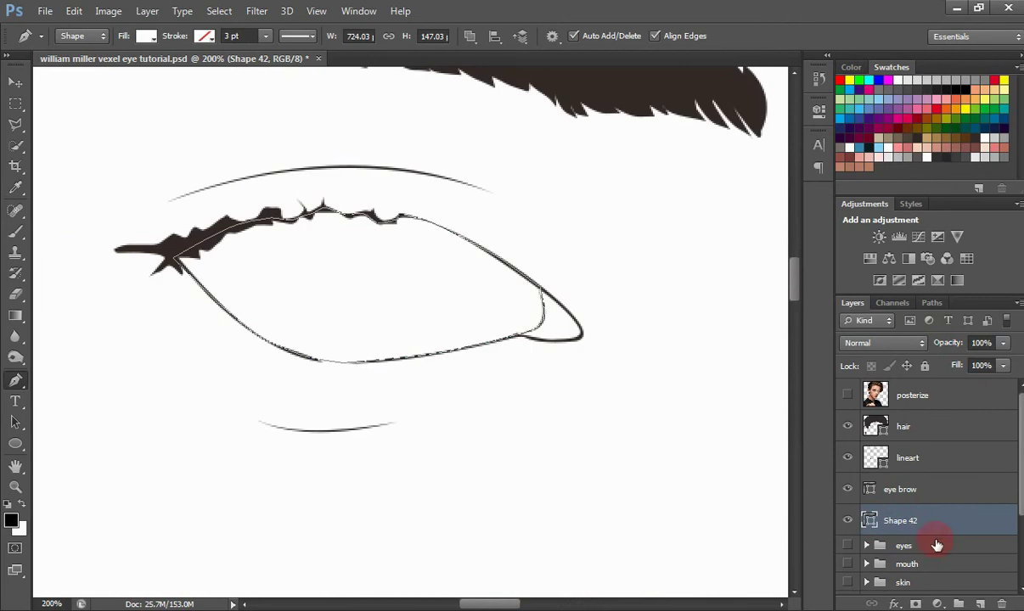
scroll(942, 543, down, 3)
click(951, 543)
right_click(949, 543)
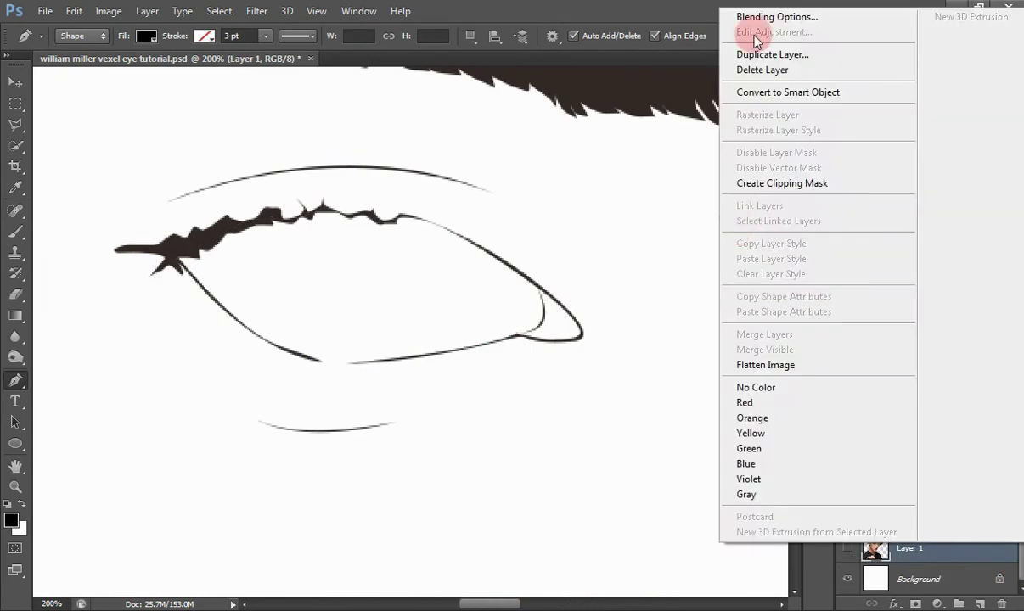
click(762, 54)
key(Return)
drag(925, 542, 849, 399)
click(848, 396)
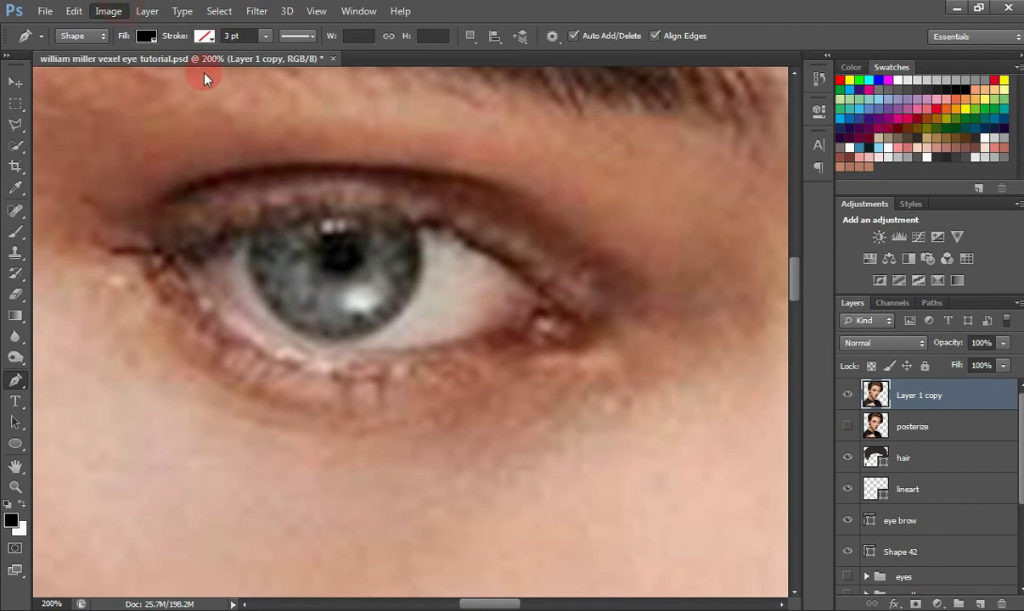
- Apply a Posterize adjustment with 11 levels to Layer 1 copy
click(108, 11)
mouse_move(149, 62)
click(348, 250)
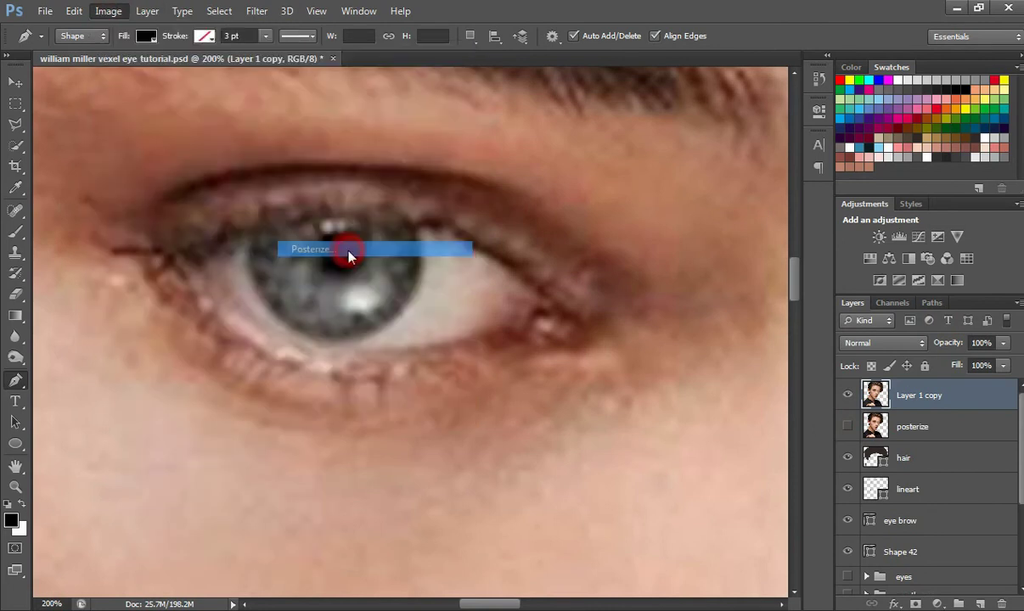
drag(555, 212, 560, 212)
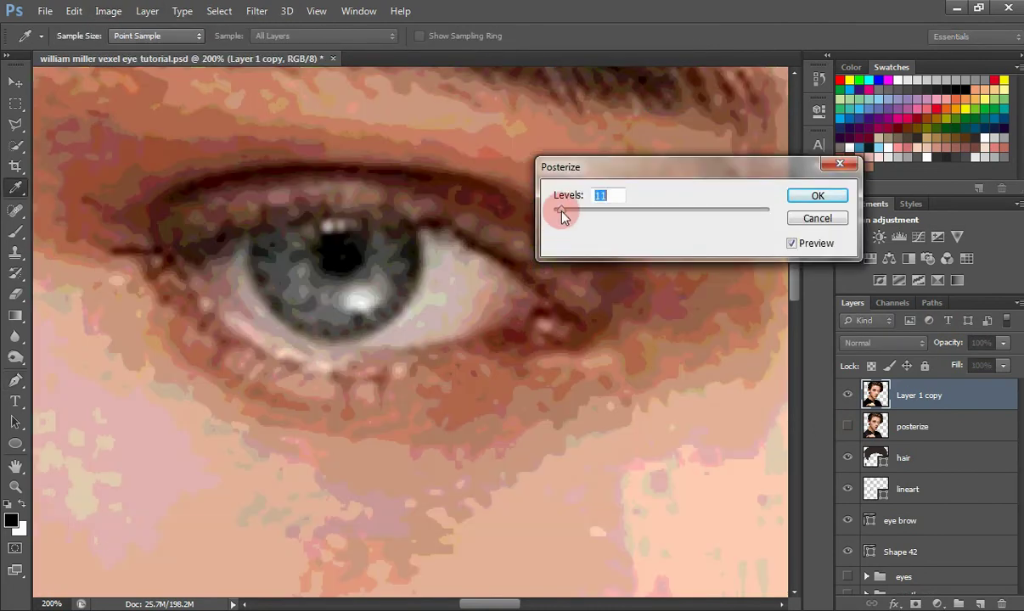
click(816, 197)
key(p)
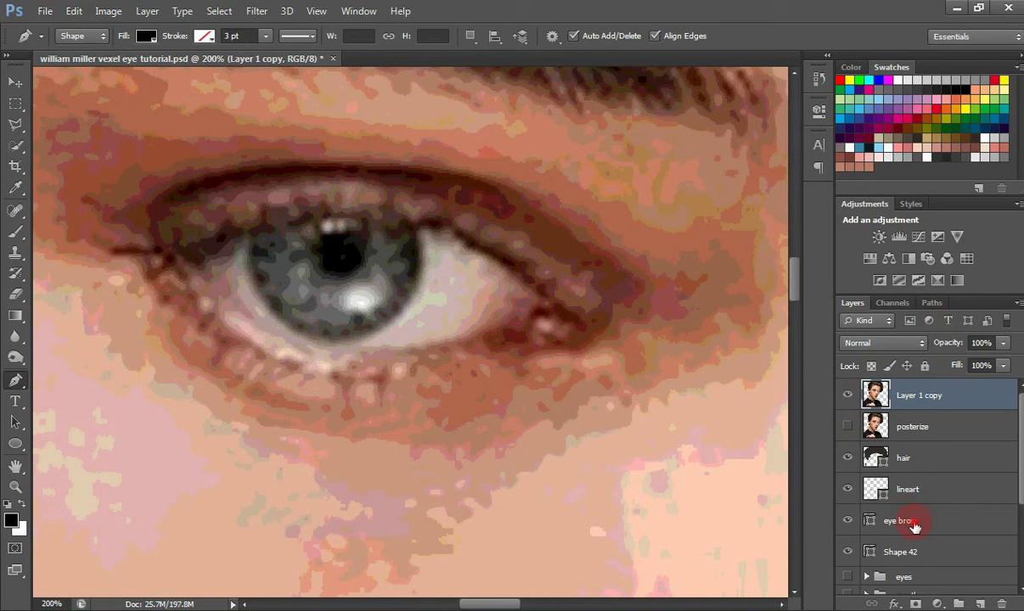
- Start a new shape layer above Shape 42 and trace the inner edge of the eyeball shadow from the lower lid across the top
click(912, 527)
click(868, 556)
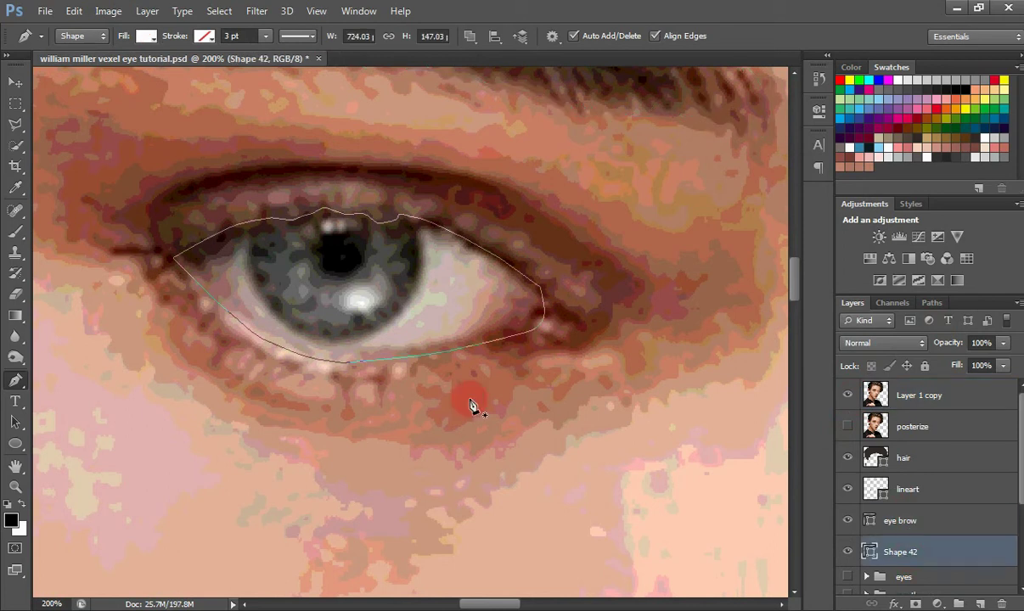
click(408, 361)
click(494, 36)
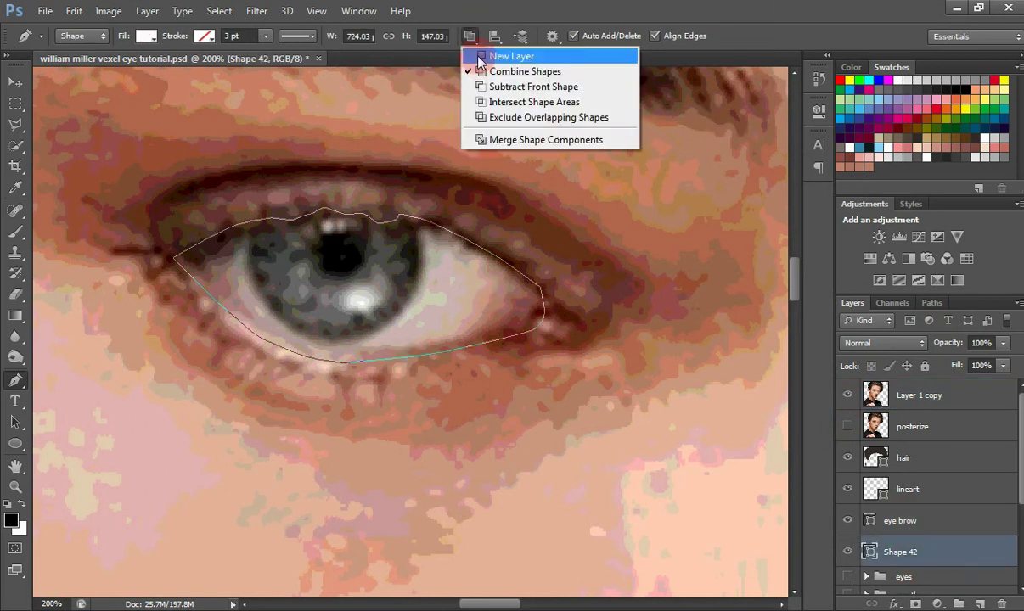
click(509, 55)
click(422, 363)
drag(483, 286, 475, 276)
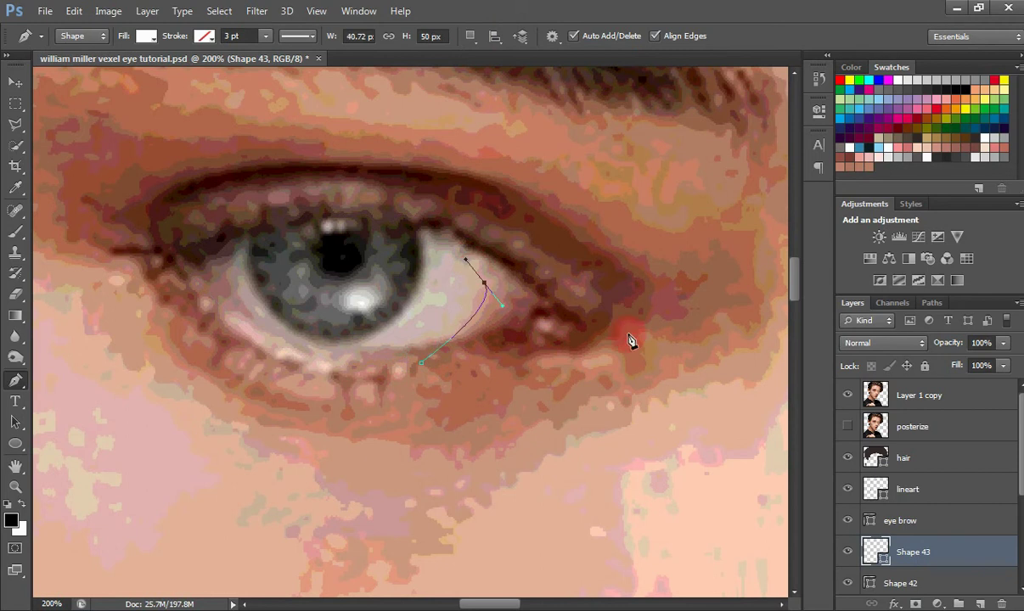
click(847, 395)
drag(288, 248, 259, 253)
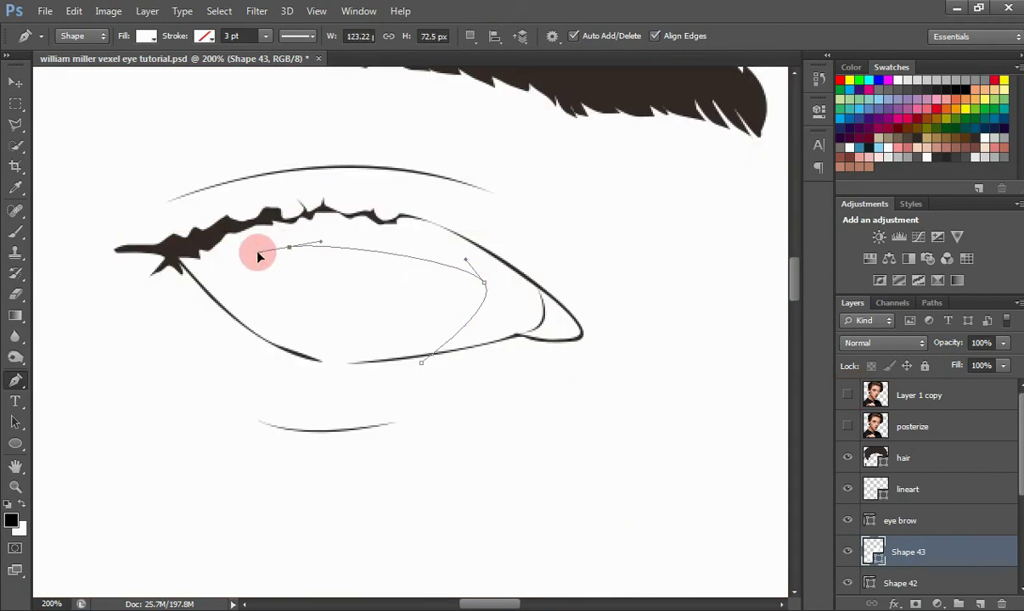
- Run the shadow's outer edge outside the eye lines and close the shape at about 248 by 105 px
click(272, 366)
drag(171, 246, 223, 209)
drag(331, 197, 347, 197)
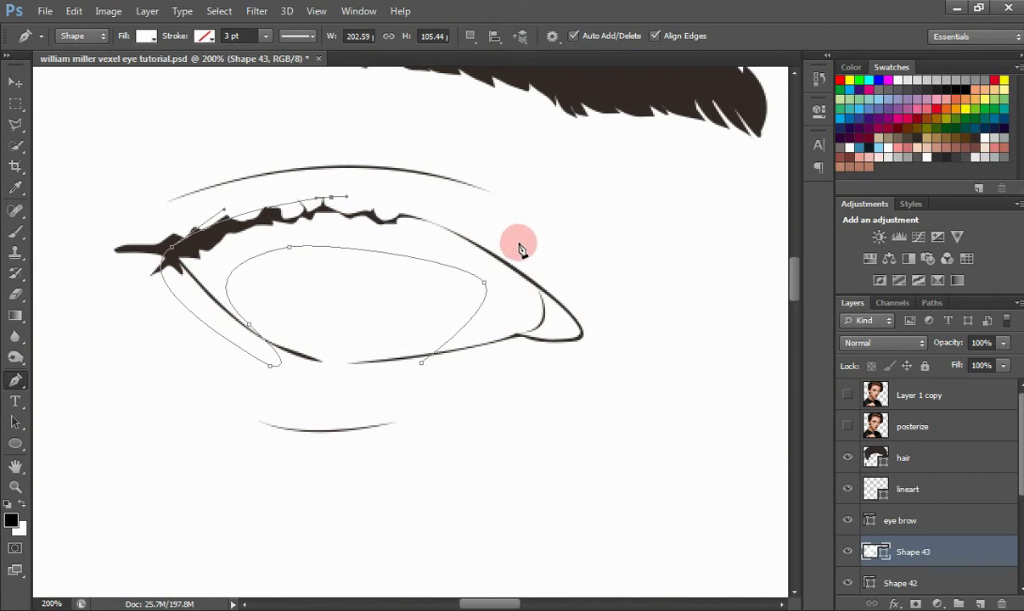
drag(523, 245, 546, 279)
drag(541, 344, 503, 359)
click(421, 363)
click(422, 365)
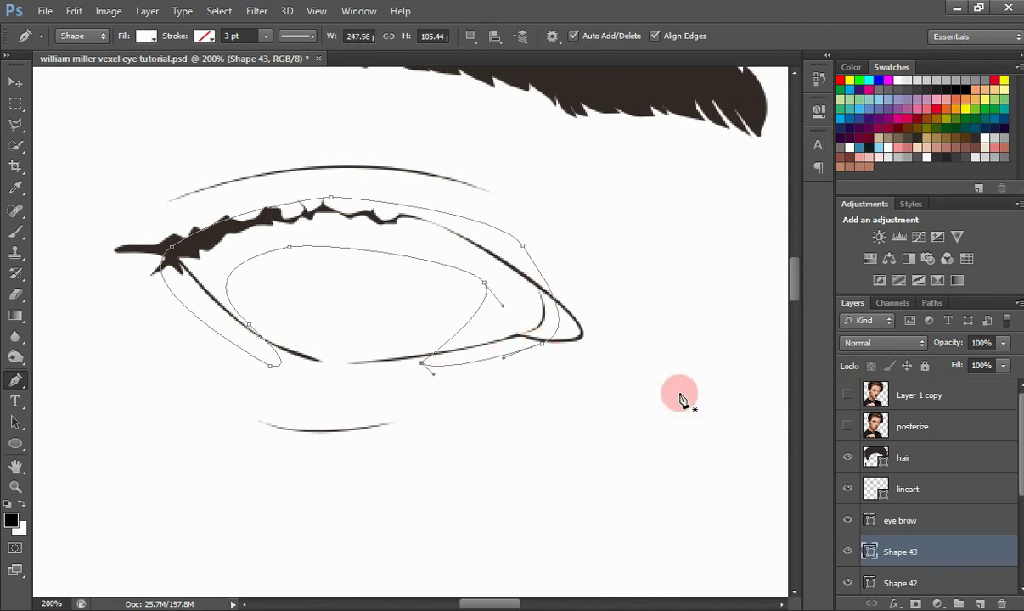
- Fill the eyeball shadow with light grey cecfcd and clip it to the white eye shape
double_click(870, 553)
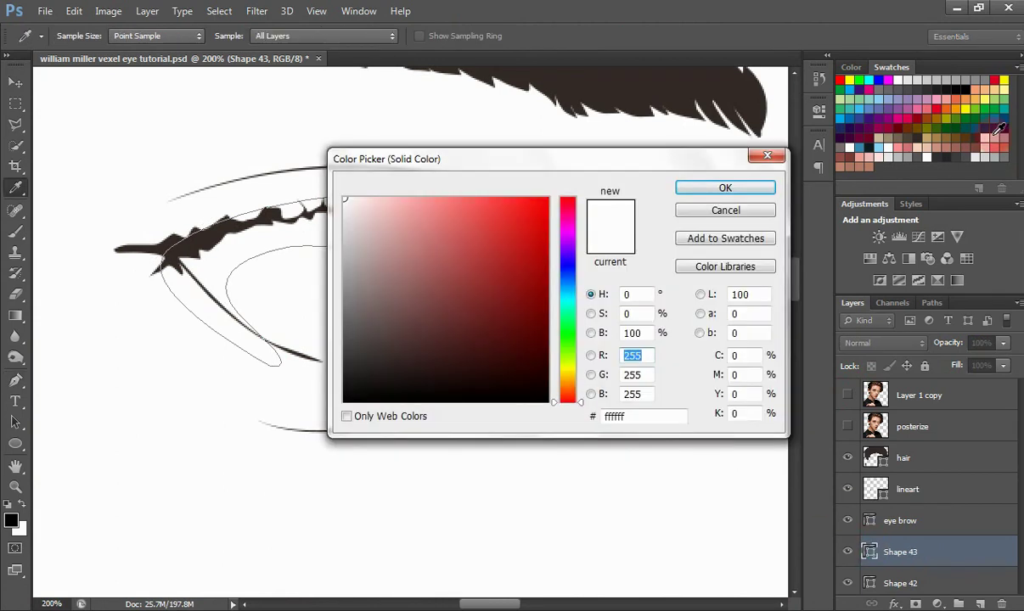
click(863, 156)
click(758, 193)
right_click(914, 548)
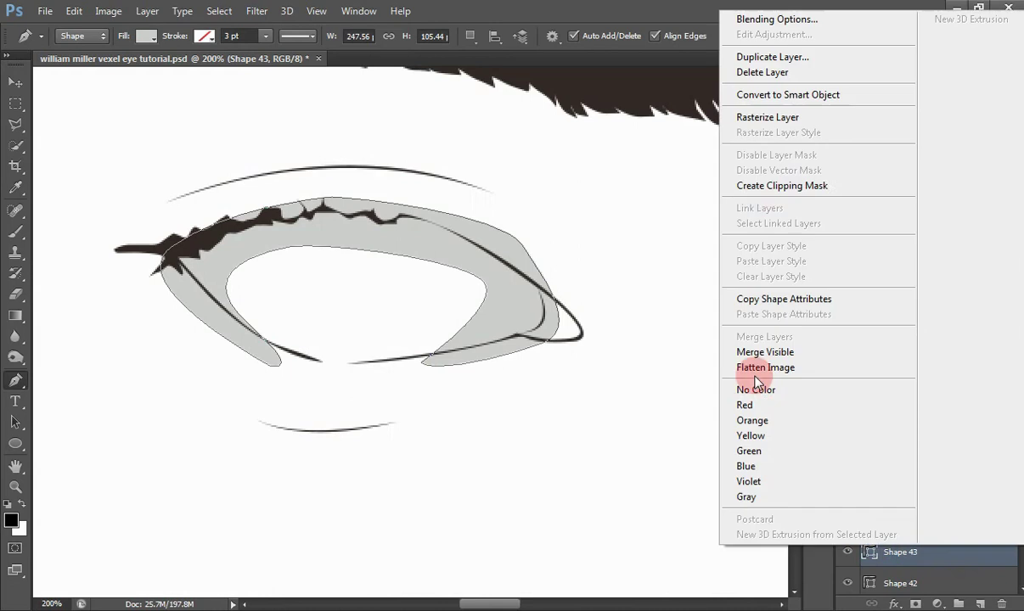
click(725, 187)
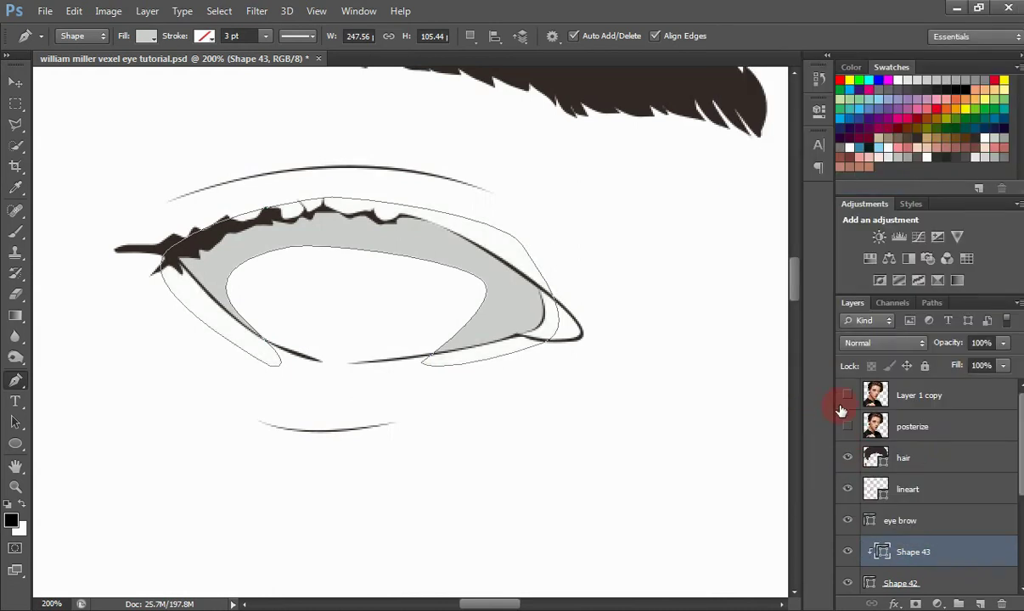
- Draw a second shadow shape about 253 by 99 px, with its inner edge closer to the eyelids than the first
click(847, 398)
click(441, 353)
drag(499, 295, 492, 279)
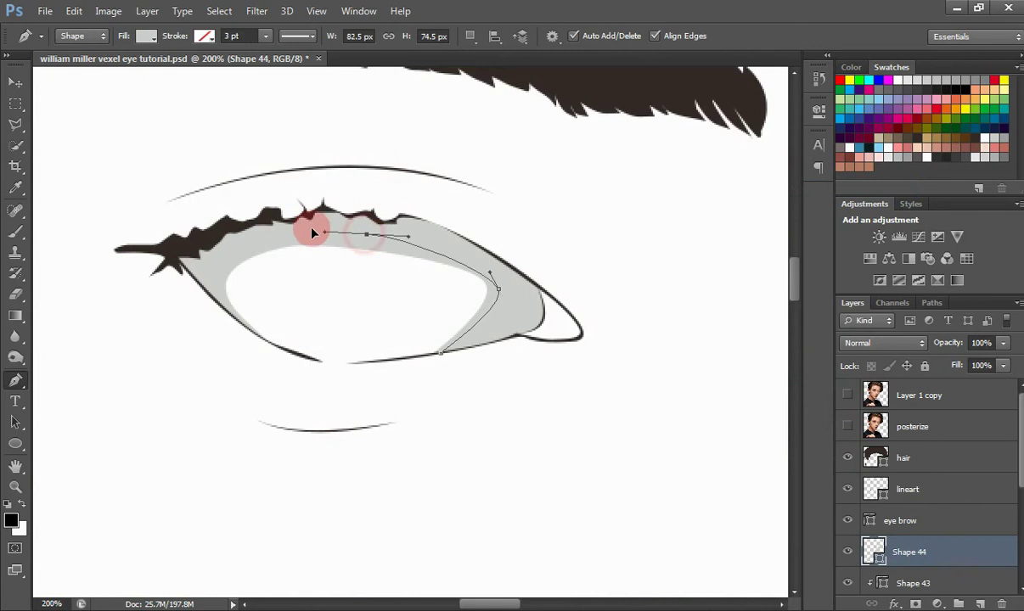
drag(279, 225, 263, 226)
click(224, 290)
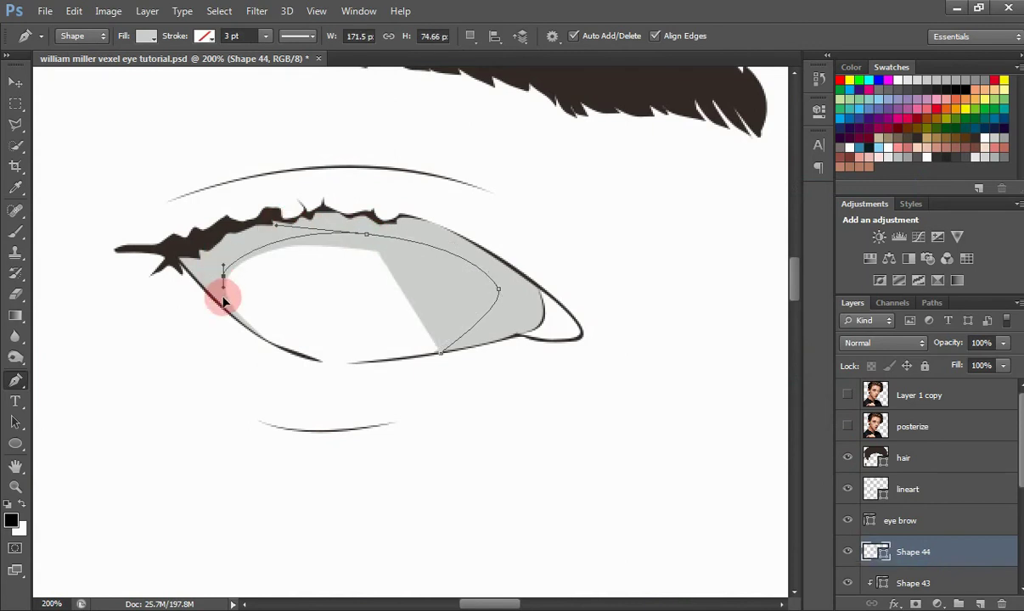
drag(223, 297, 224, 298)
click(156, 240)
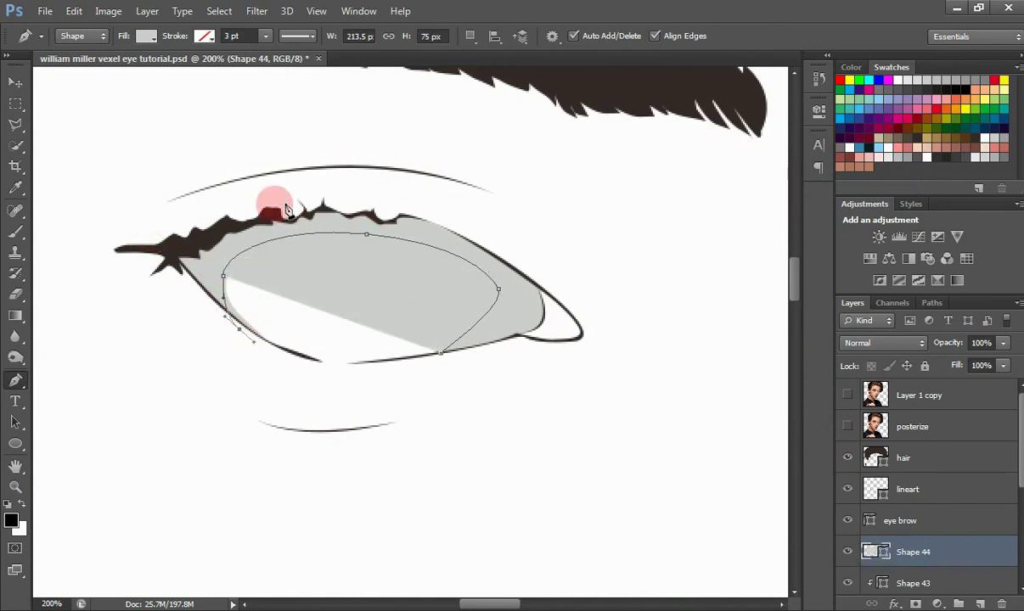
drag(337, 202, 381, 201)
drag(561, 321, 480, 360)
click(763, 451)
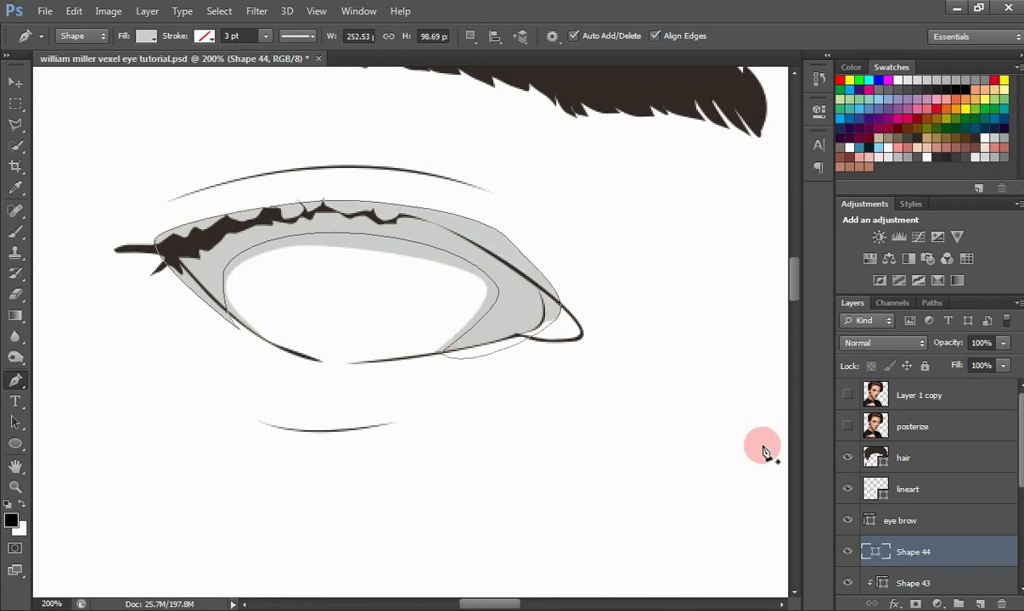
- Fill the second shadow shape with a darker grey and clip it to the eye shape
double_click(878, 554)
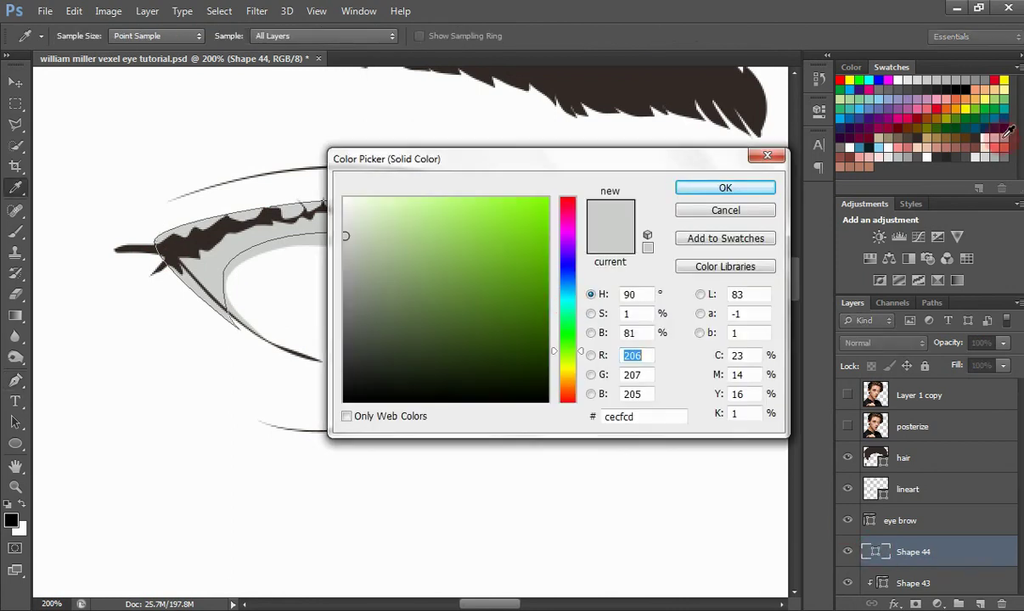
click(754, 189)
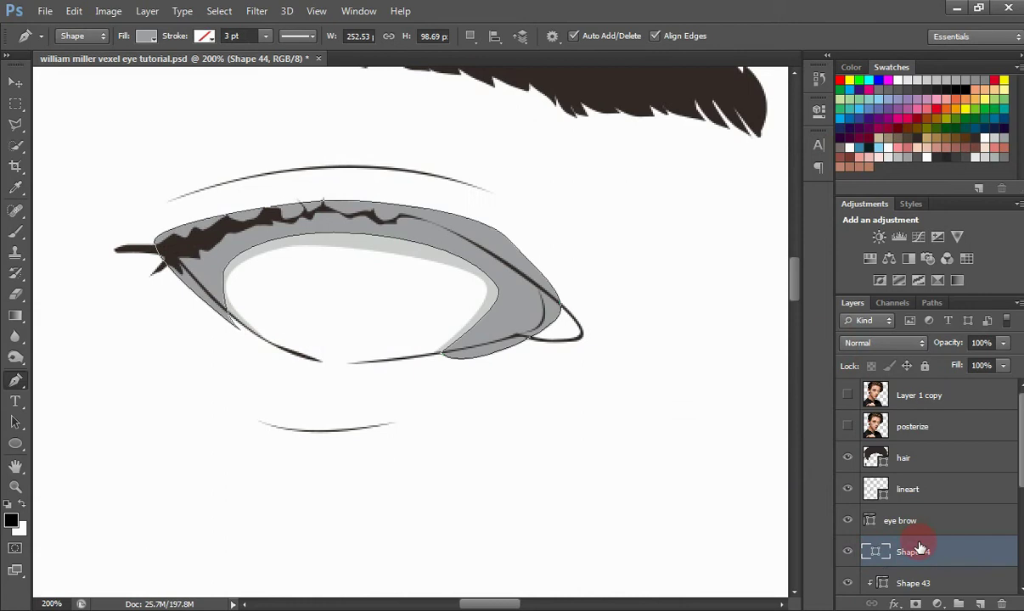
right_click(959, 552)
click(782, 179)
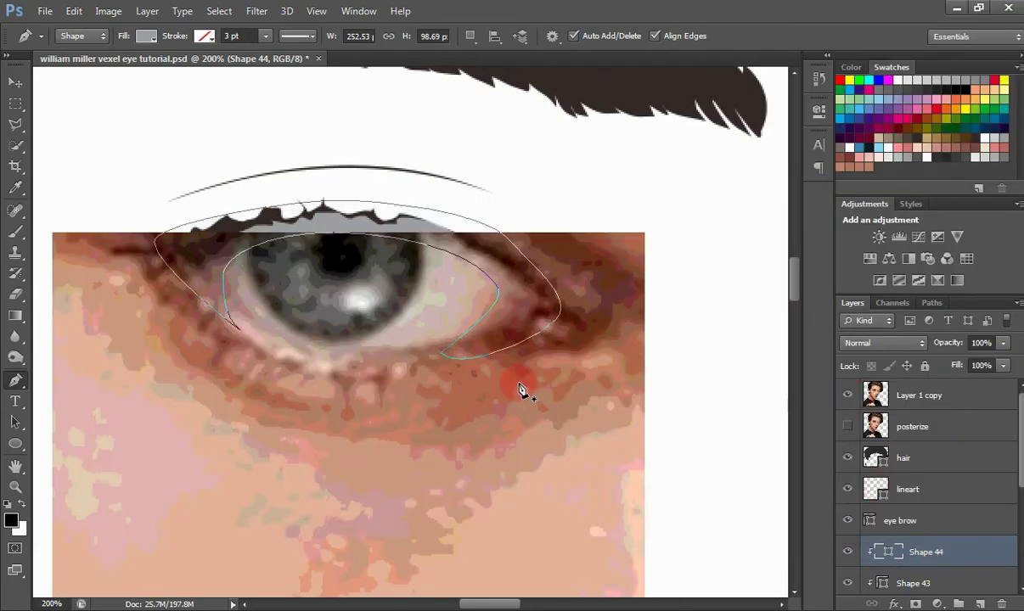
- Draw a third shadow shape about 242 by 106 px around the eye, with its inner edge closer to the eyelids than the second
click(469, 346)
drag(512, 278, 496, 259)
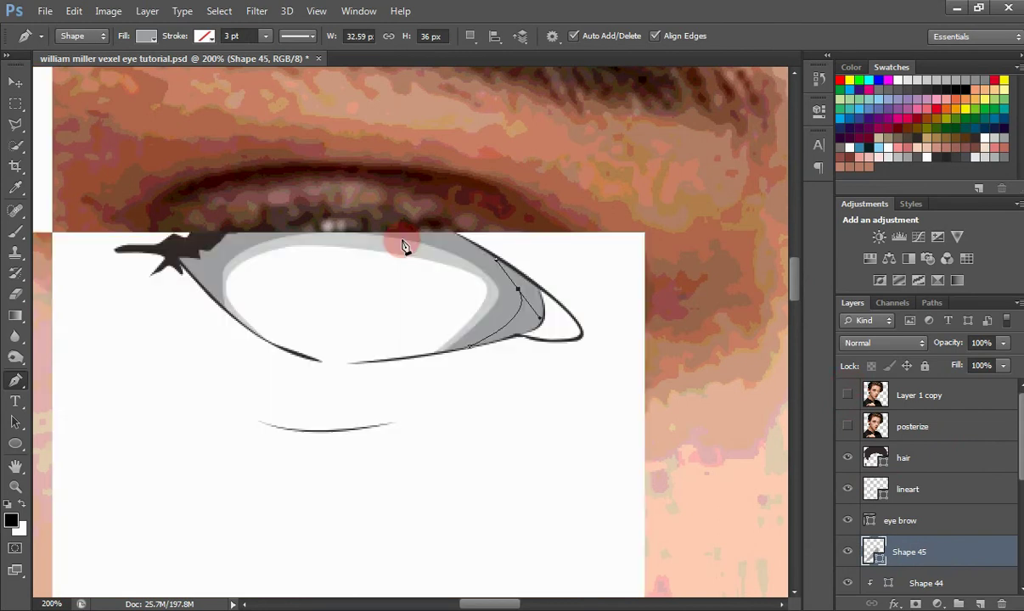
drag(354, 227, 338, 222)
click(237, 250)
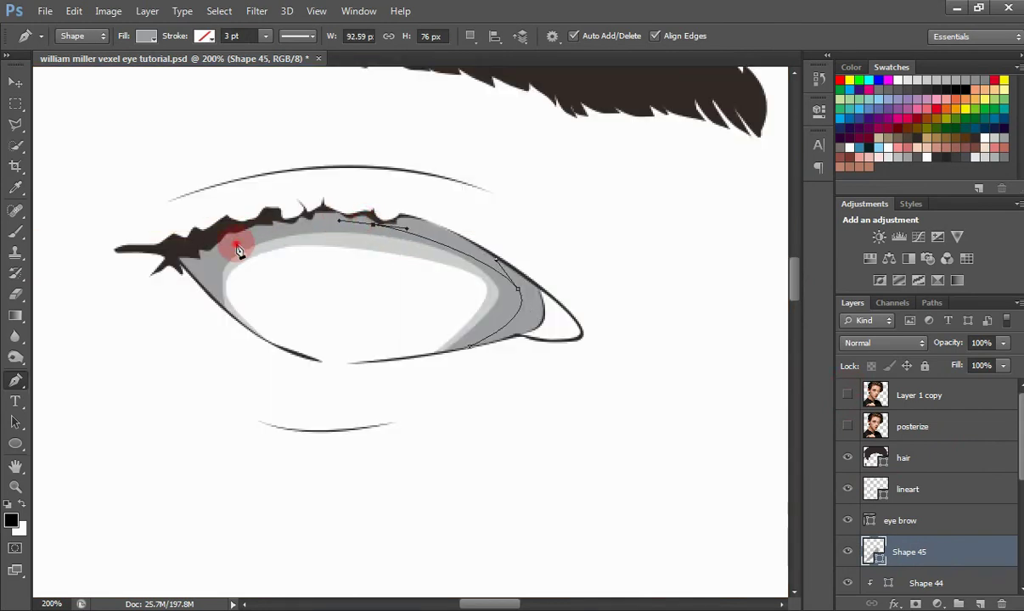
drag(231, 323, 238, 320)
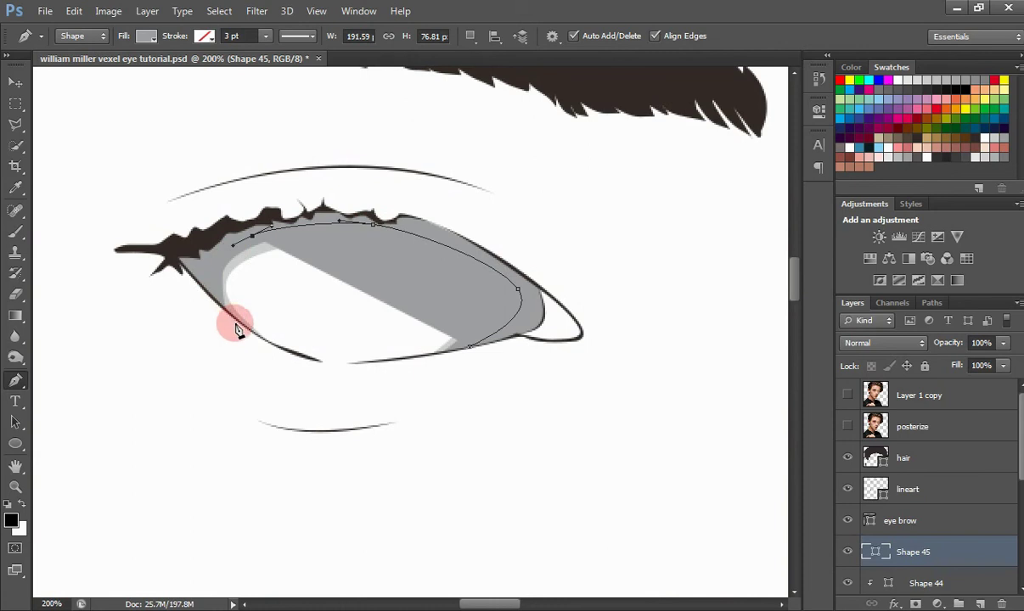
click(169, 255)
drag(163, 237, 176, 217)
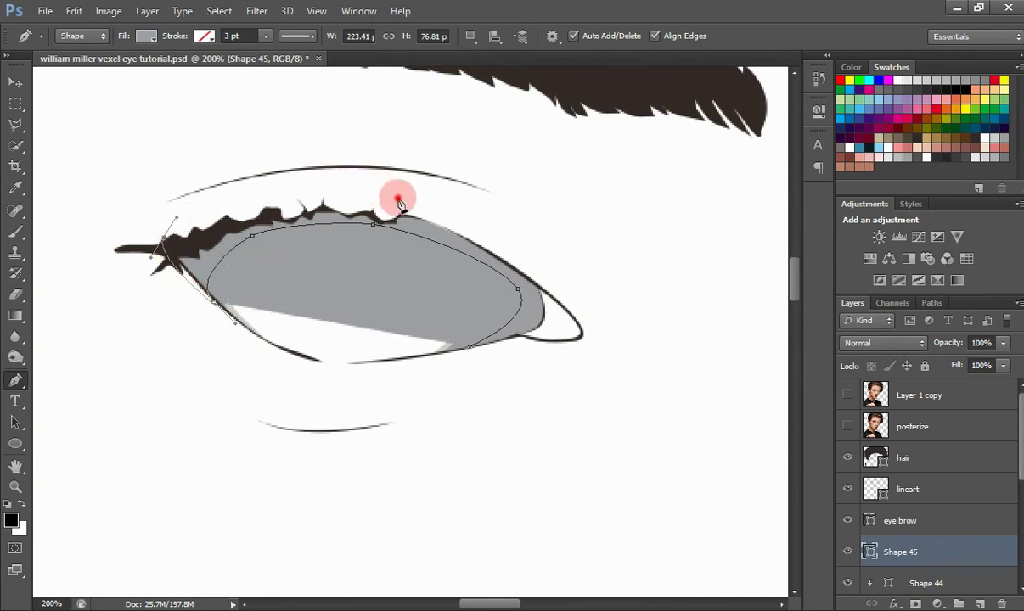
drag(567, 318, 428, 310)
key(ctrl+z)
- Fill the third shadow shape with brownish grey 776e6c and clip it to the eye shape
double_click(875, 552)
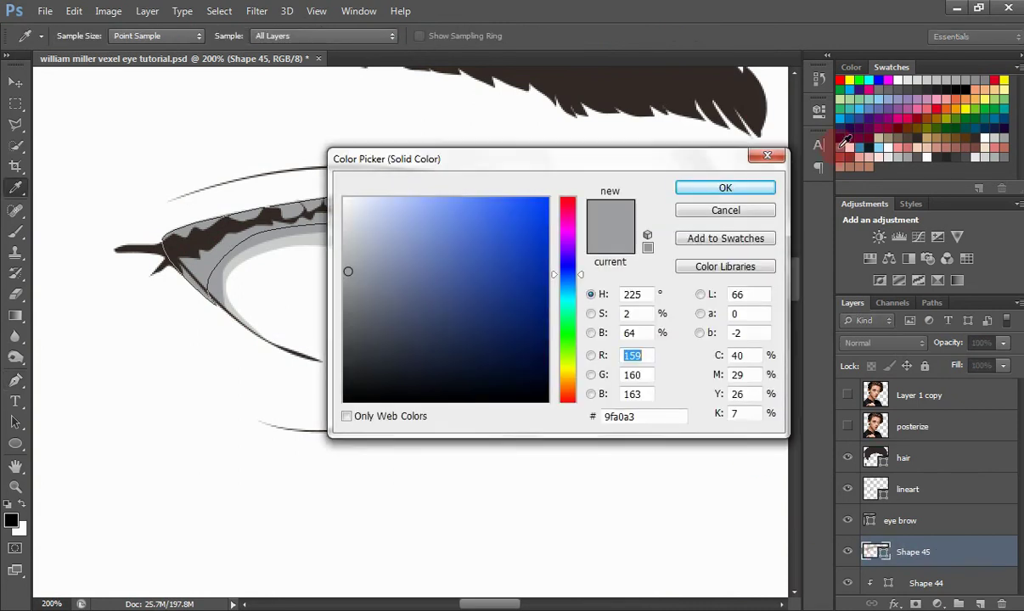
click(725, 189)
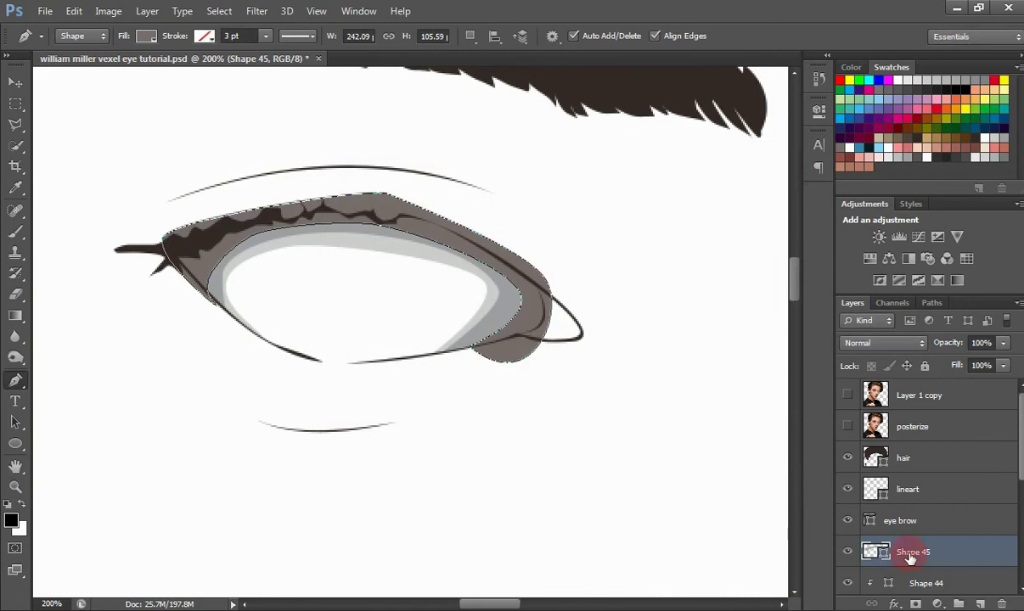
right_click(911, 559)
click(786, 192)
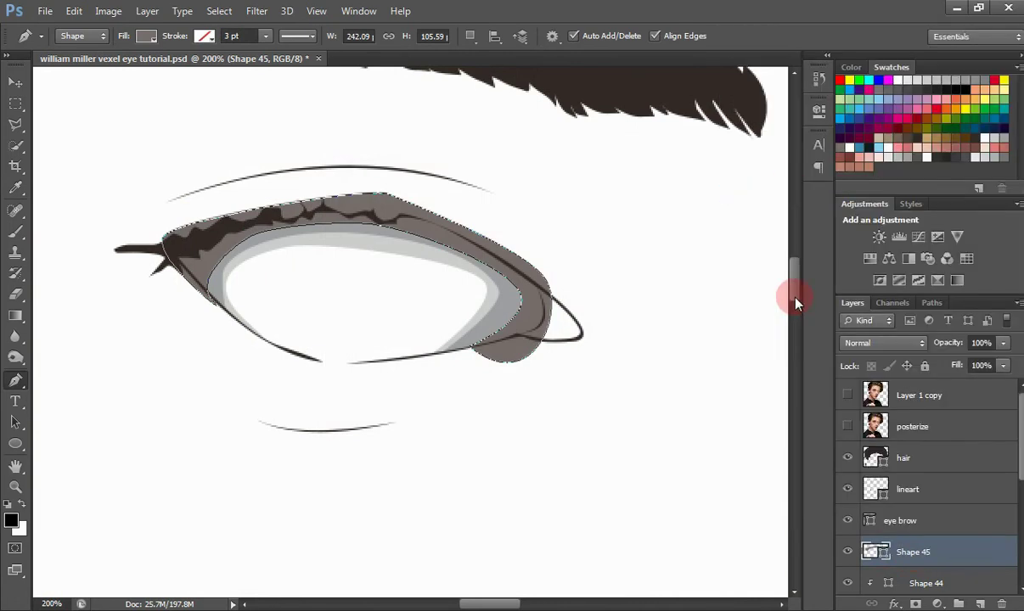
- Create a 100 by 100 px circle with the Ellipse tool and move it roughly over the eye opening
drag(791, 288, 791, 291)
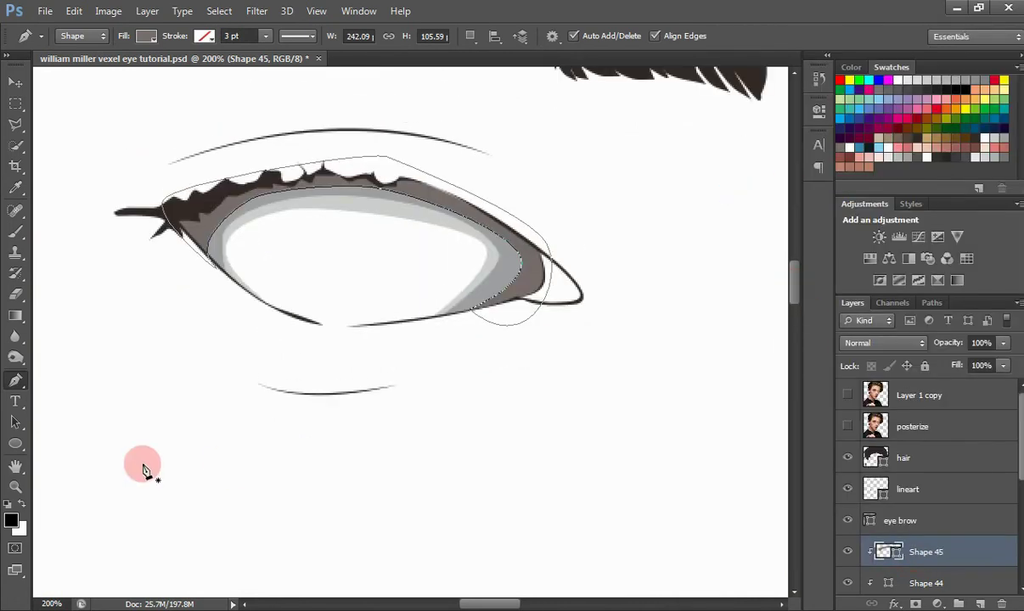
click(62, 447)
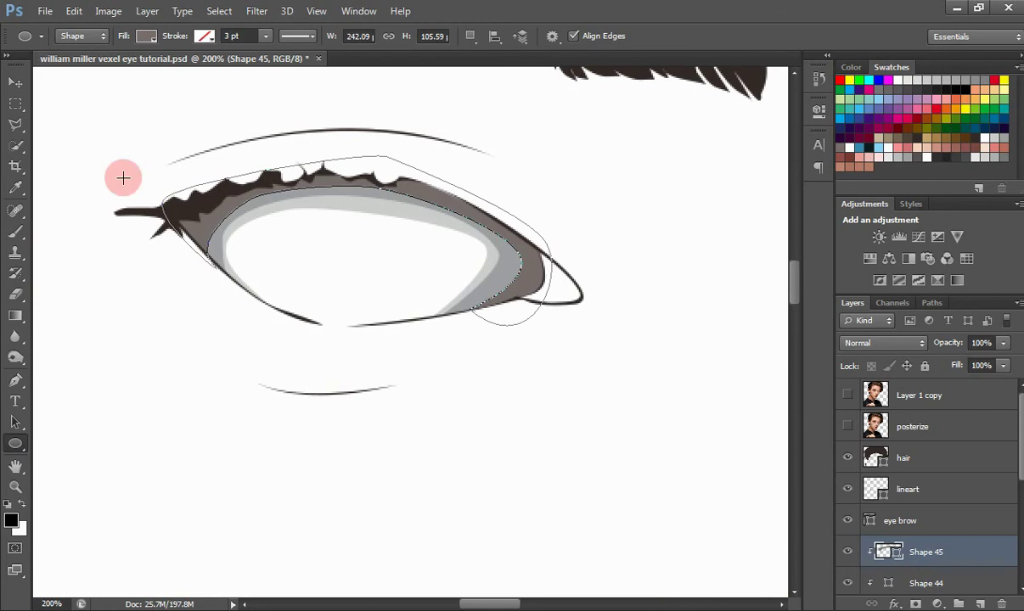
click(348, 275)
key(Return)
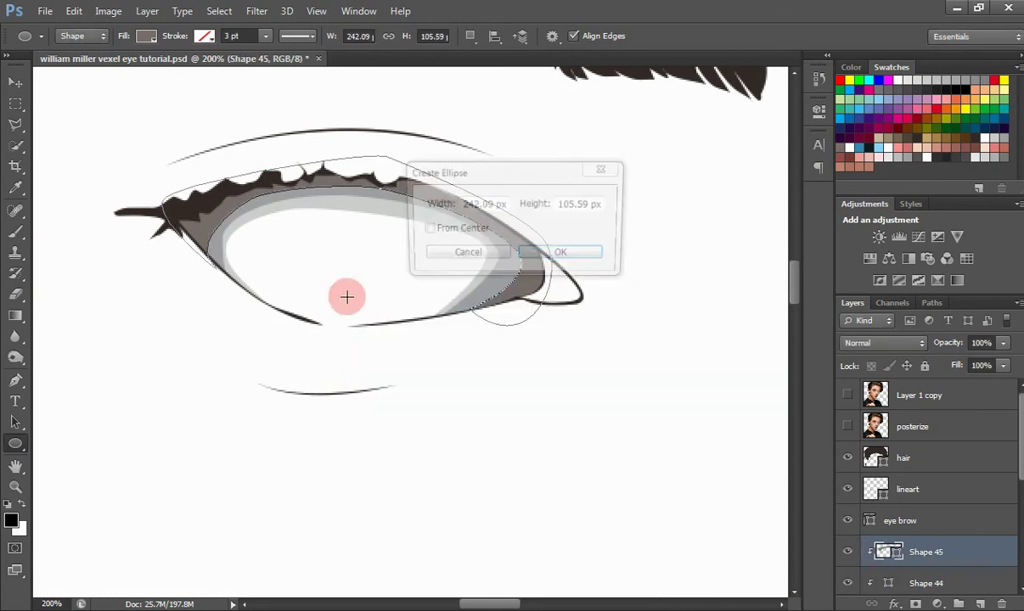
text(100)
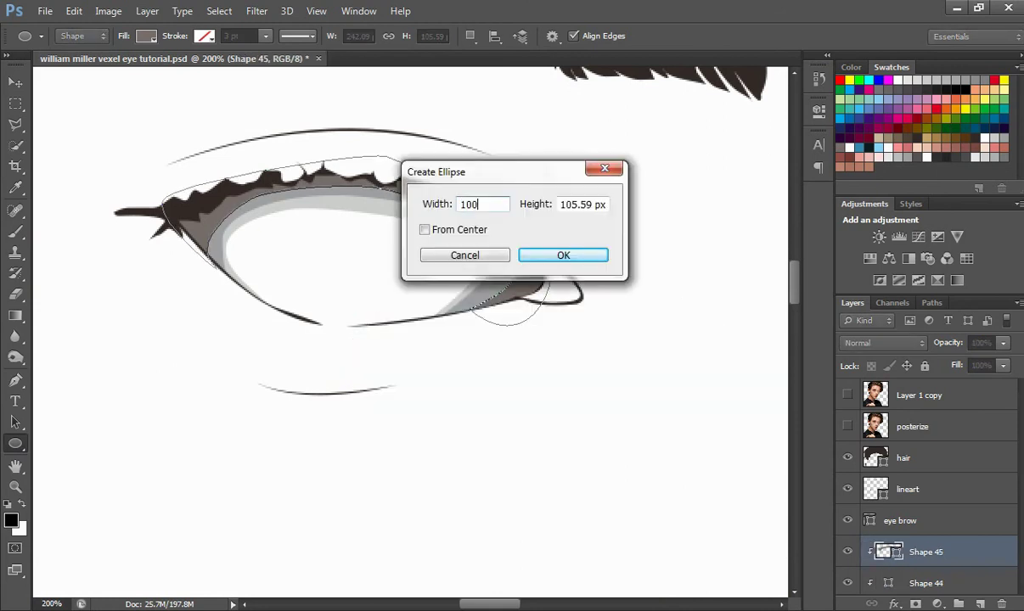
text(178.00)
key(Return)
key(ctrl+t)
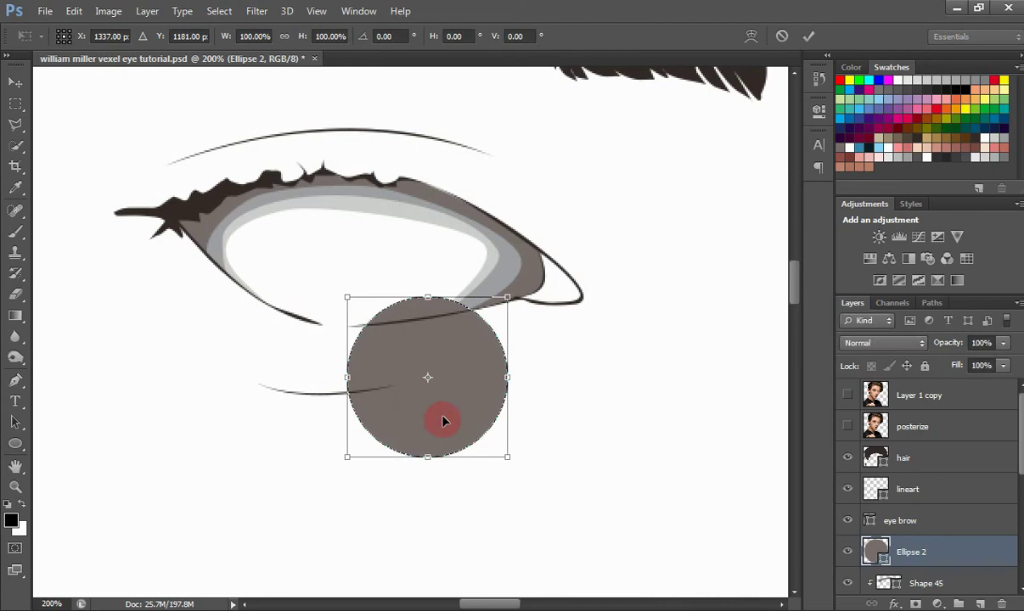
drag(387, 340, 346, 289)
key(Return)
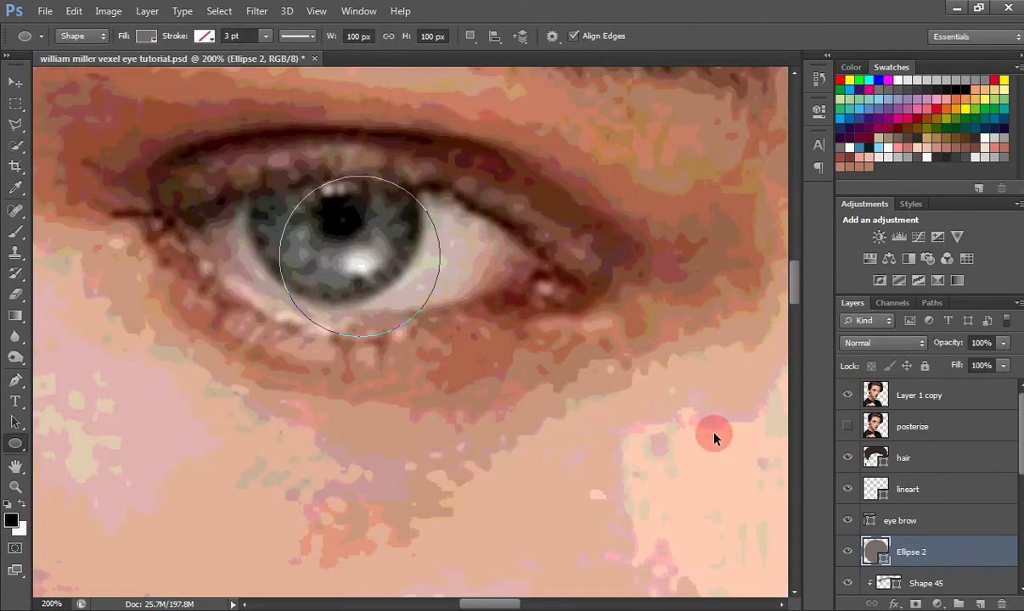
- Align the circle with the iris in the posterized photo, stretch its height to 101%, and hide the photo
key(ctrl+t)
drag(339, 270, 383, 279)
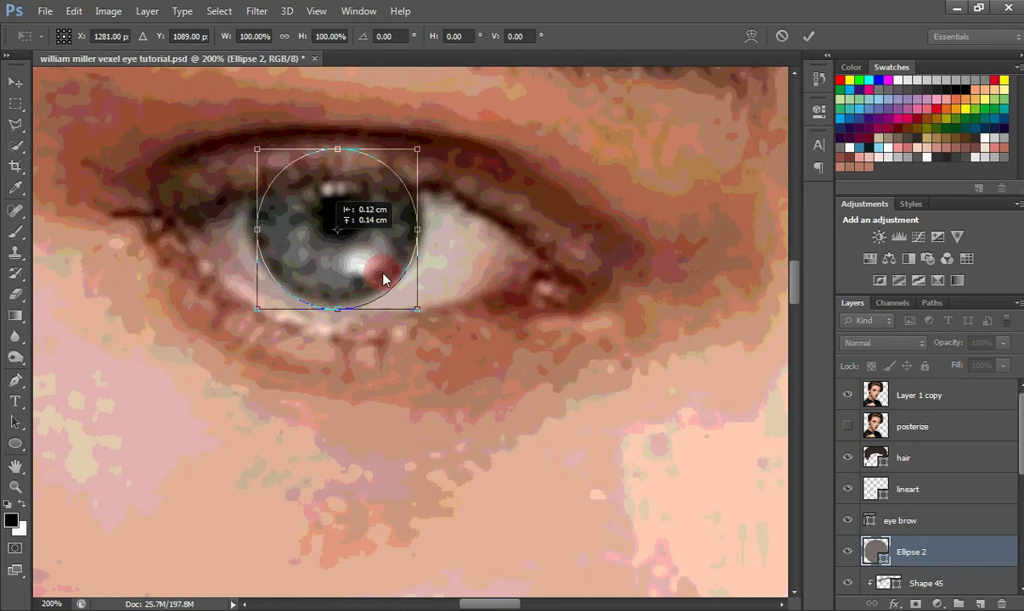
key(Up)
key(Up)
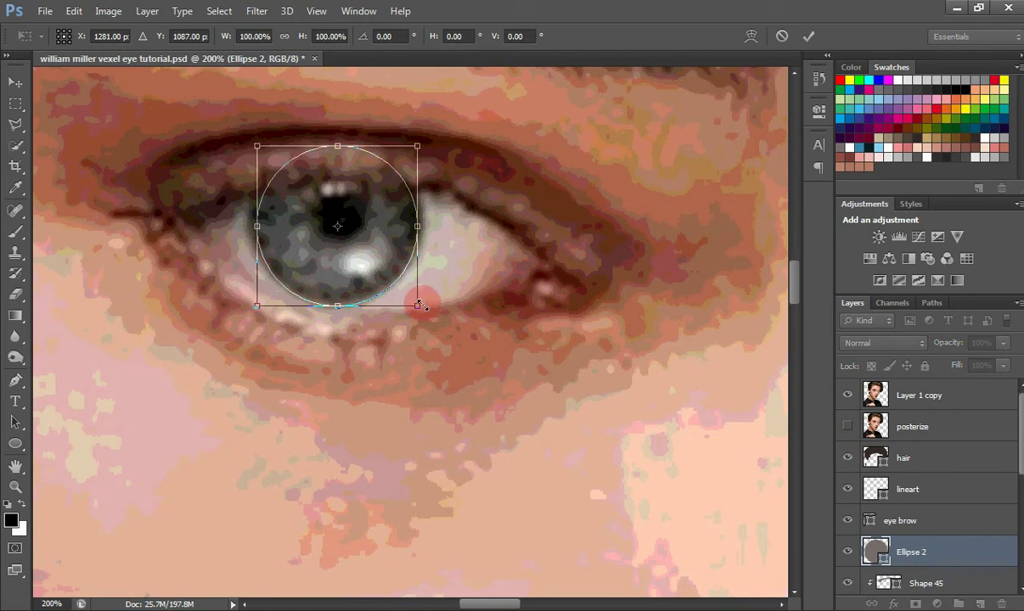
drag(420, 305, 421, 303)
key(Up)
key(Right)
key(Left)
key(Left)
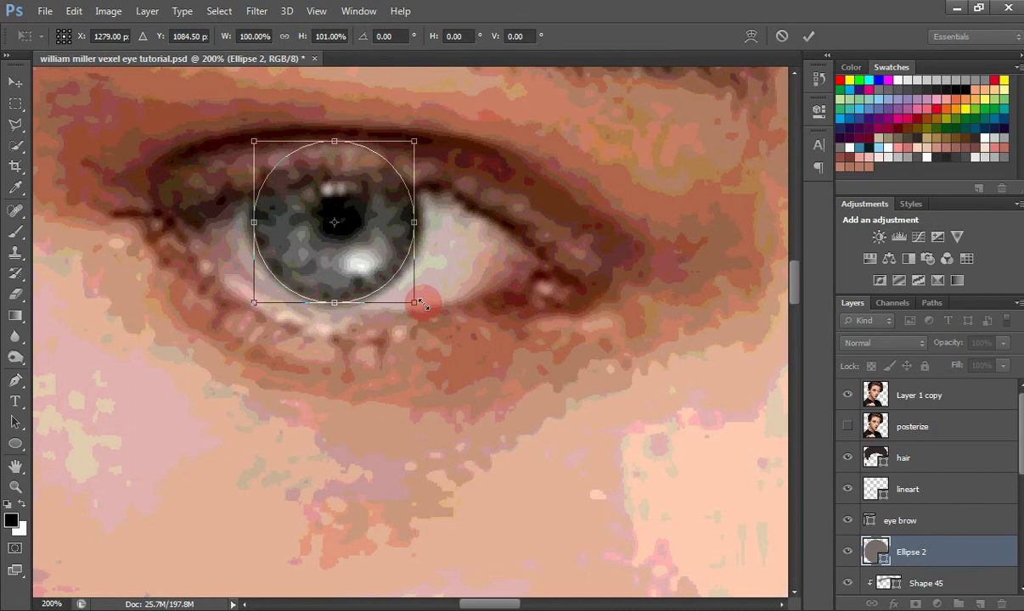
key(Right)
key(Return)
key(Return)
click(846, 396)
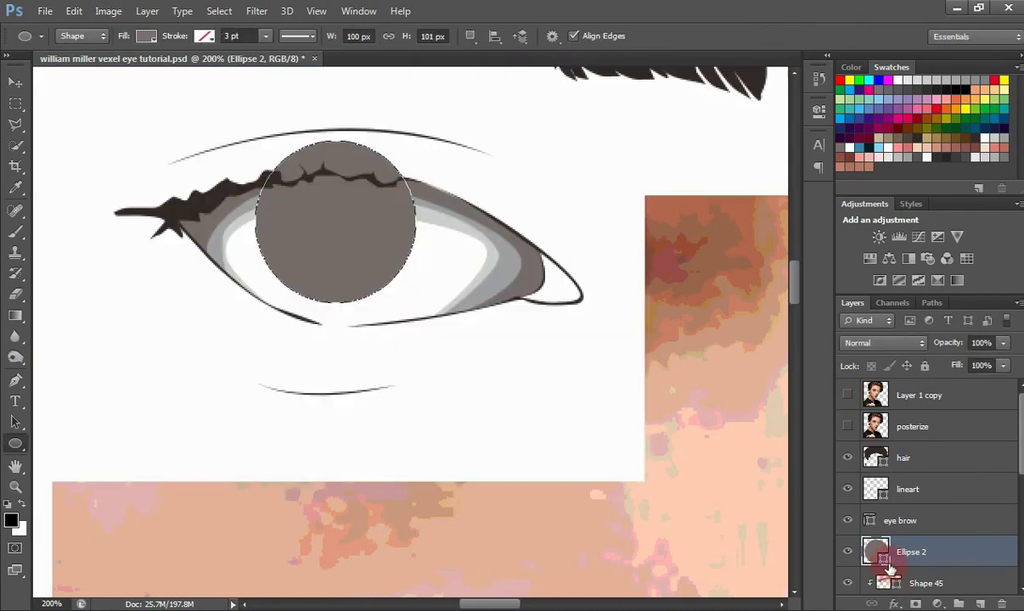
- Fill the iris circle with white and clip it to the eye shape
double_click(885, 560)
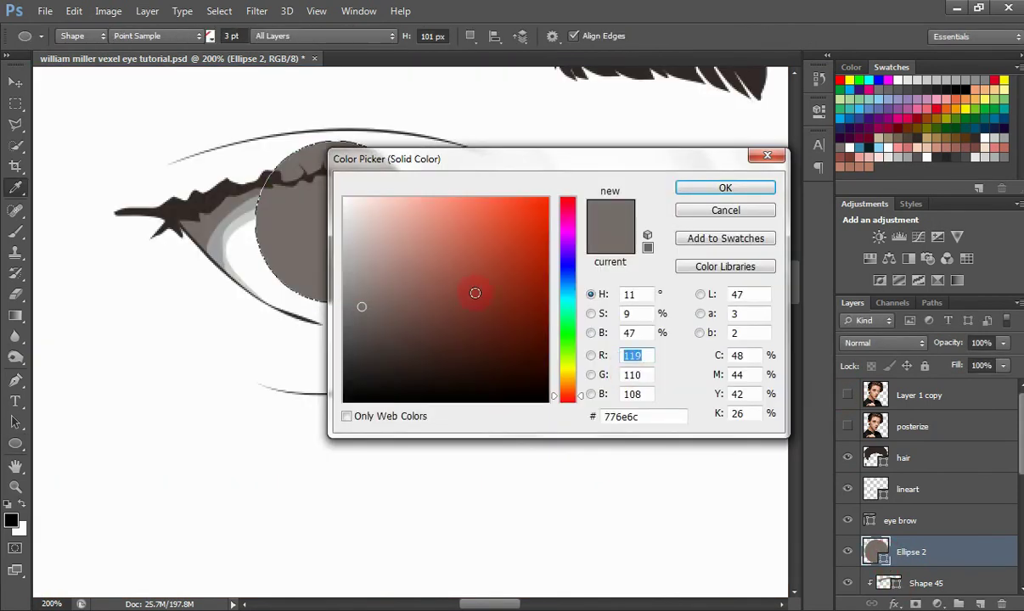
drag(473, 290, 266, 128)
click(716, 185)
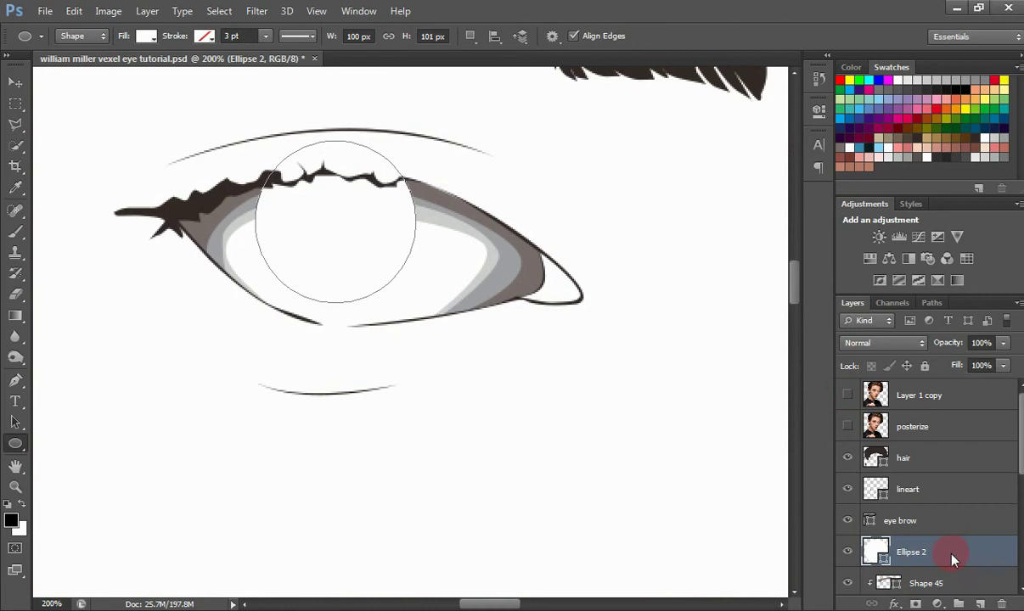
right_click(916, 550)
click(729, 185)
- Duplicate the white iris circle three times and hide all three copies
right_click(917, 543)
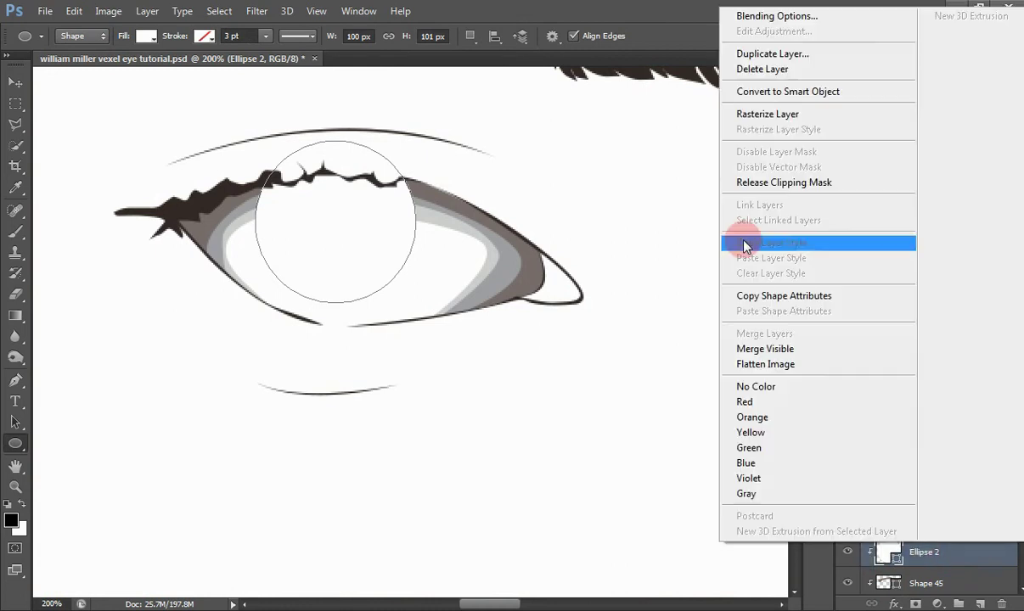
click(764, 53)
key(Return)
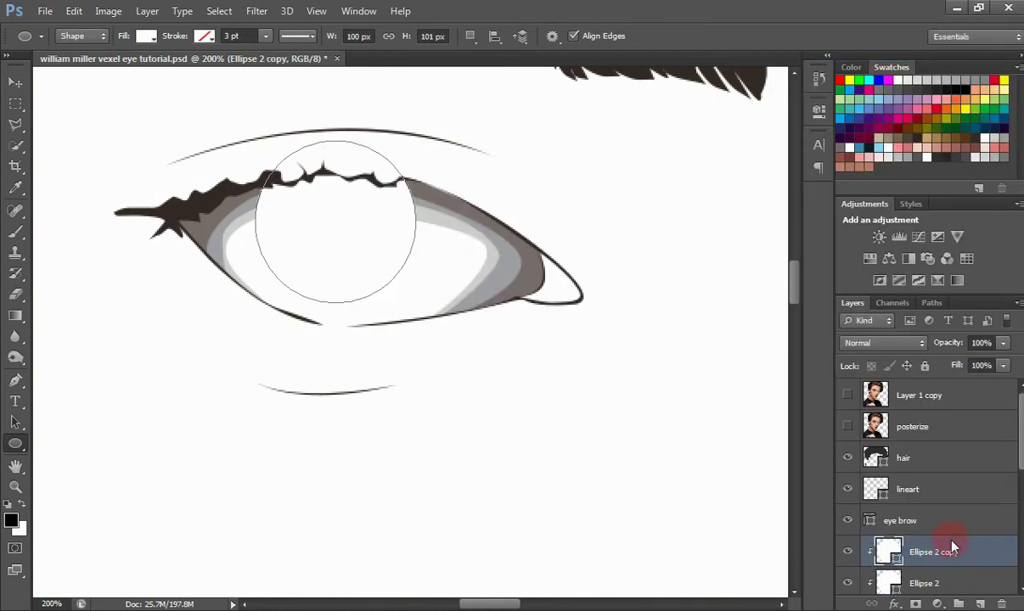
right_click(951, 548)
click(738, 70)
key(Return)
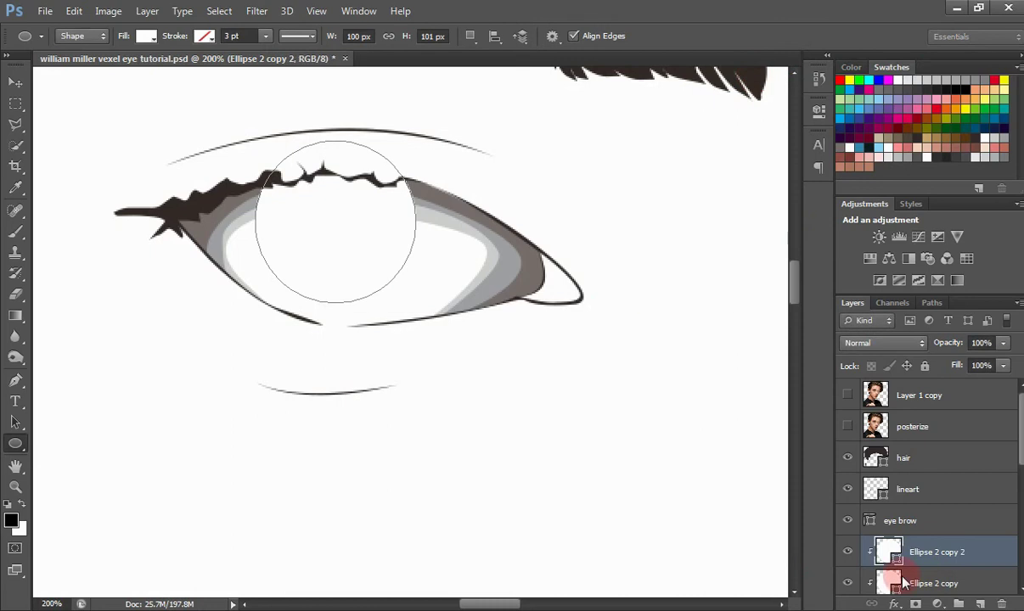
right_click(921, 556)
click(738, 68)
key(Return)
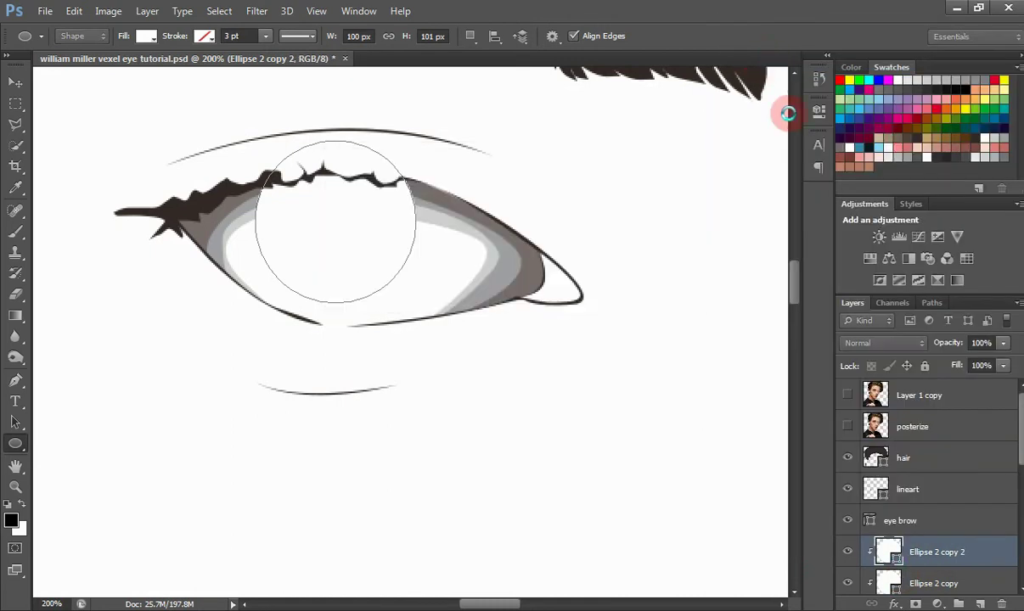
drag(1016, 427, 1021, 462)
drag(845, 491, 846, 531)
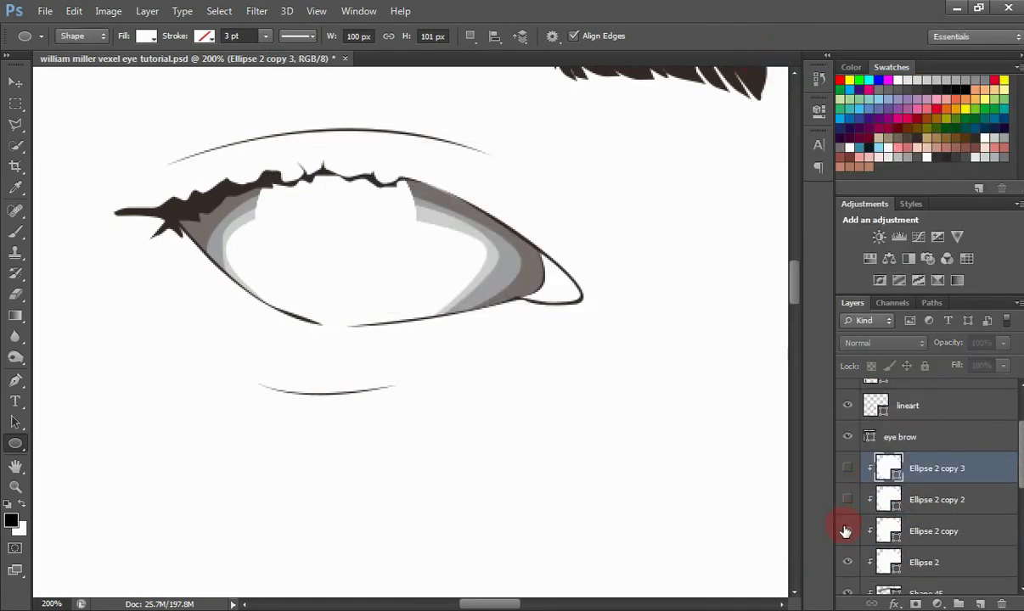
- Add a 3 px inside stroke to the original iris circle, using the dark brown sampled from the lashes
click(935, 567)
click(895, 604)
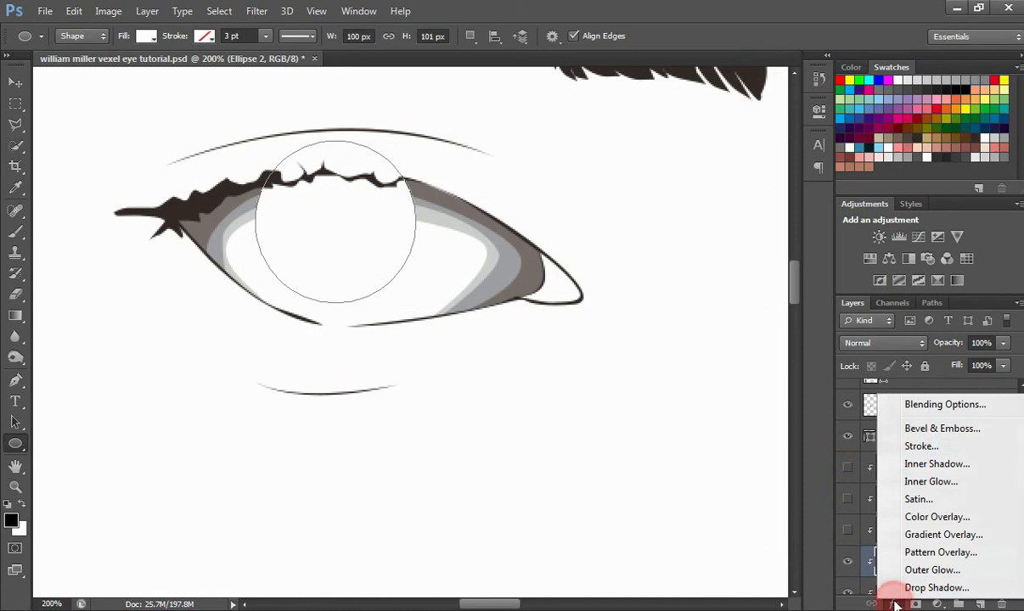
click(921, 448)
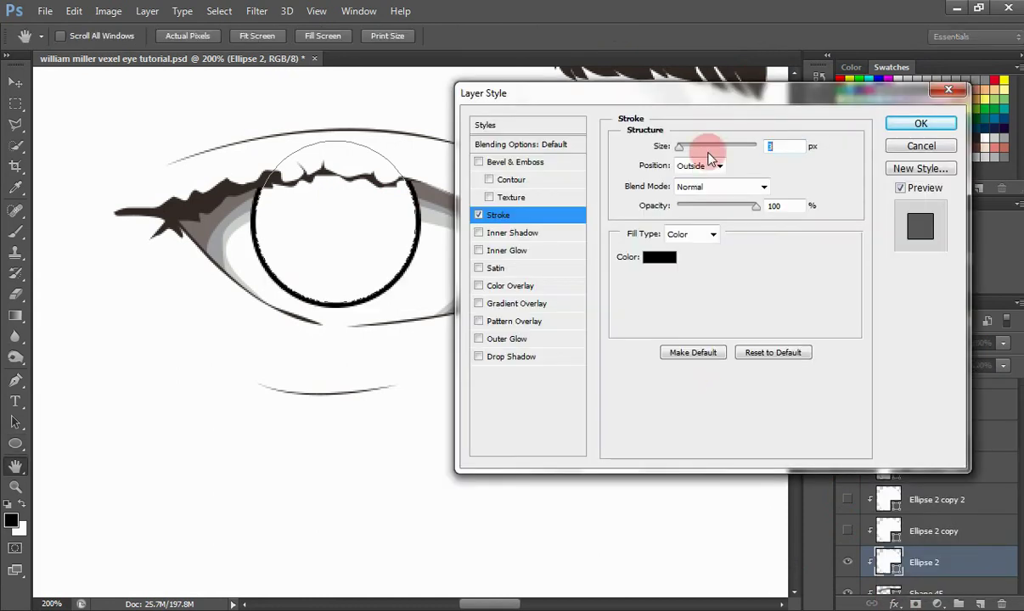
click(719, 165)
click(701, 198)
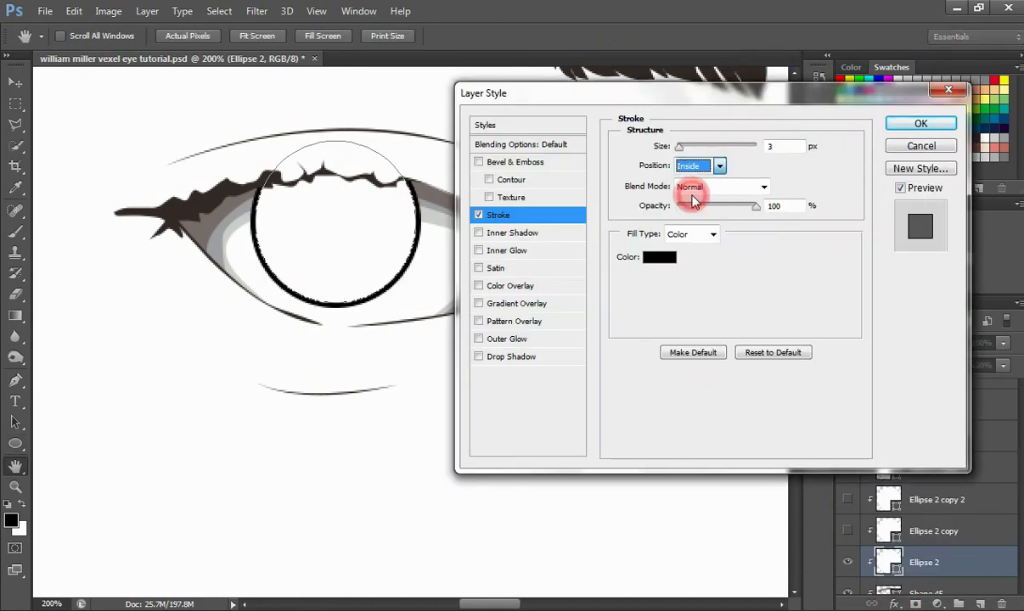
click(660, 256)
click(191, 214)
key(Return)
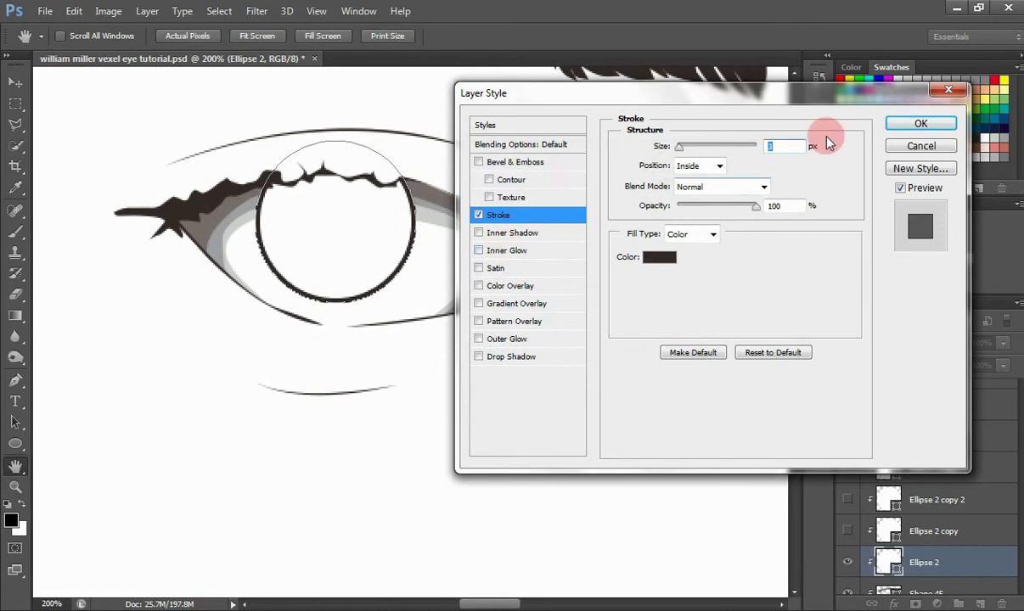
click(908, 124)
- Show the first circle copy, scale it to about 91% width and 92% height, and nudge it slightly upward
click(846, 533)
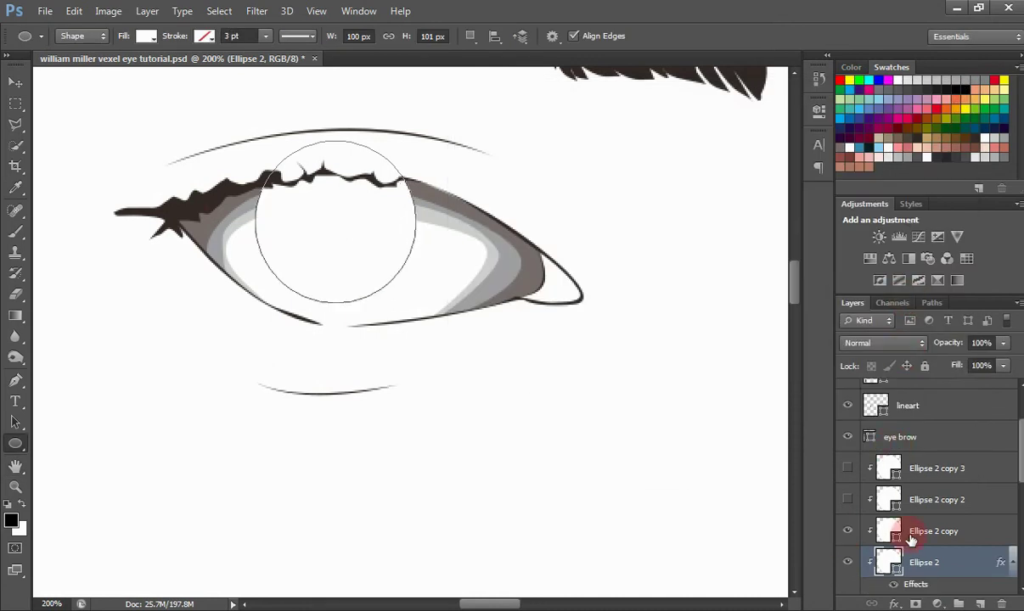
click(866, 535)
key(ctrl+t)
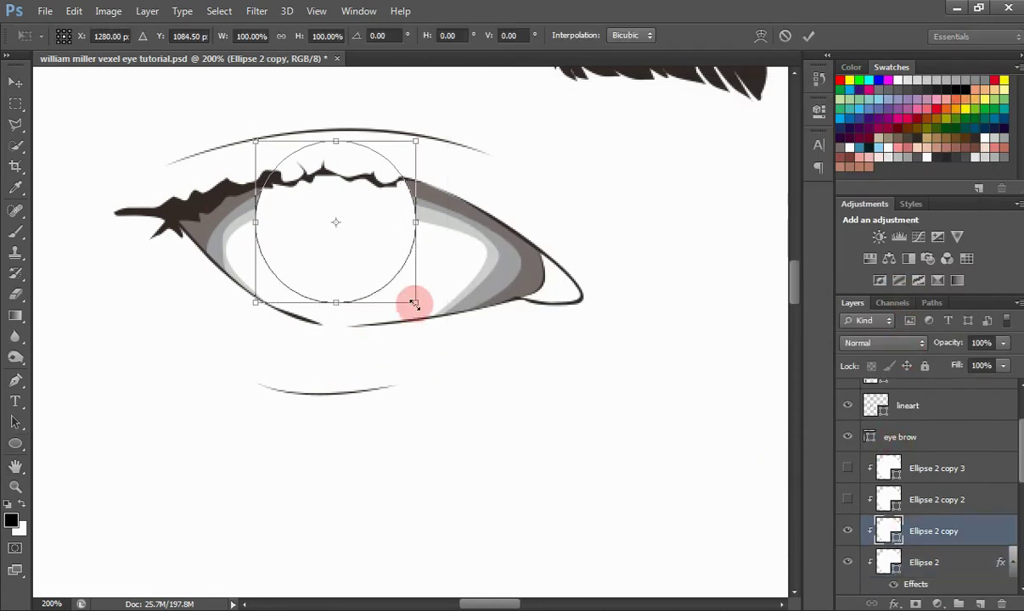
drag(414, 300, 405, 296)
key(Up)
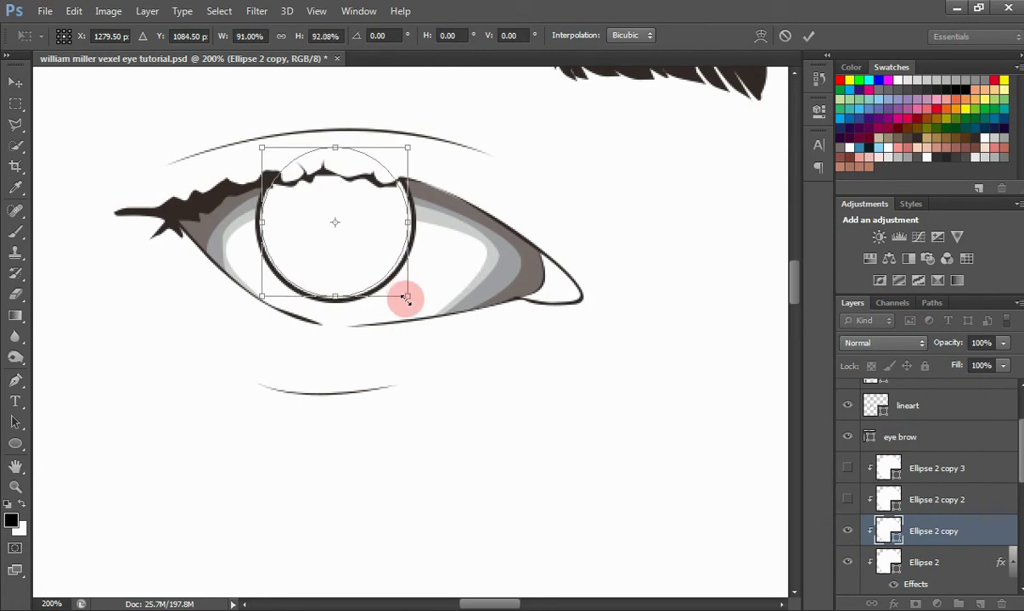
key(Return)
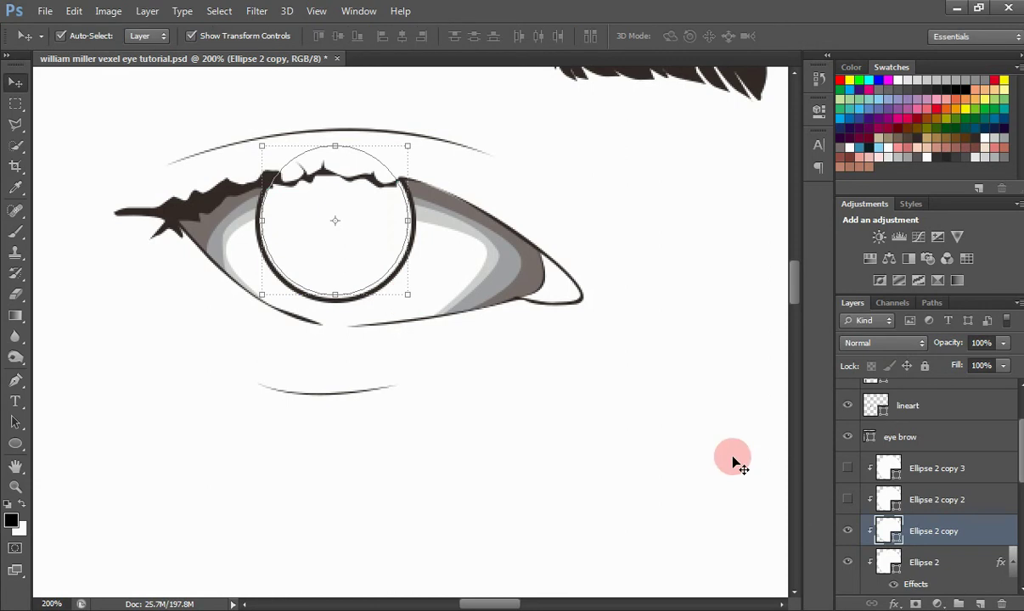
- Fill the first circle copy with the medium blue swatch
double_click(892, 533)
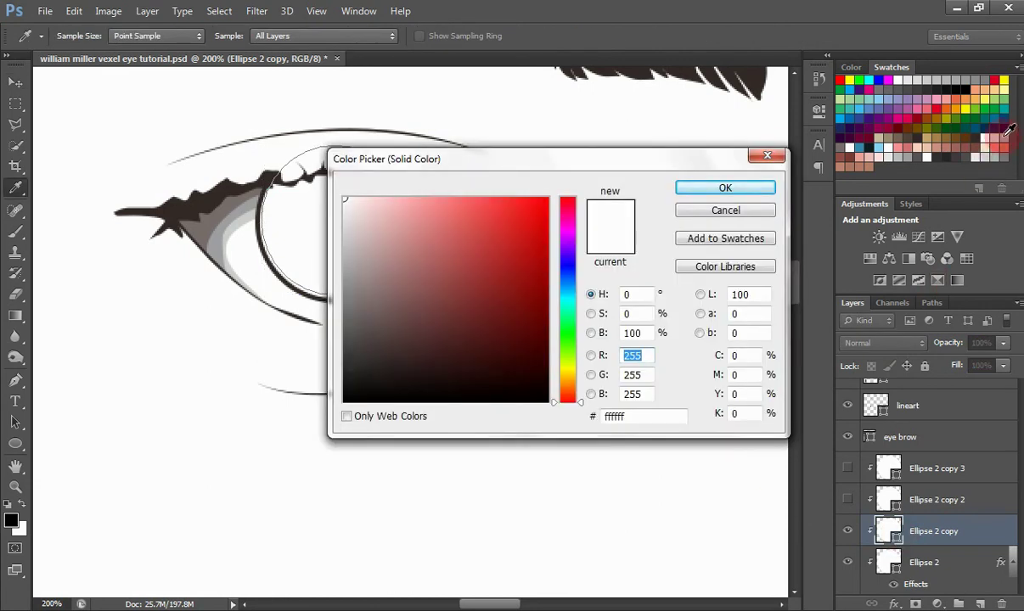
click(860, 149)
click(724, 188)
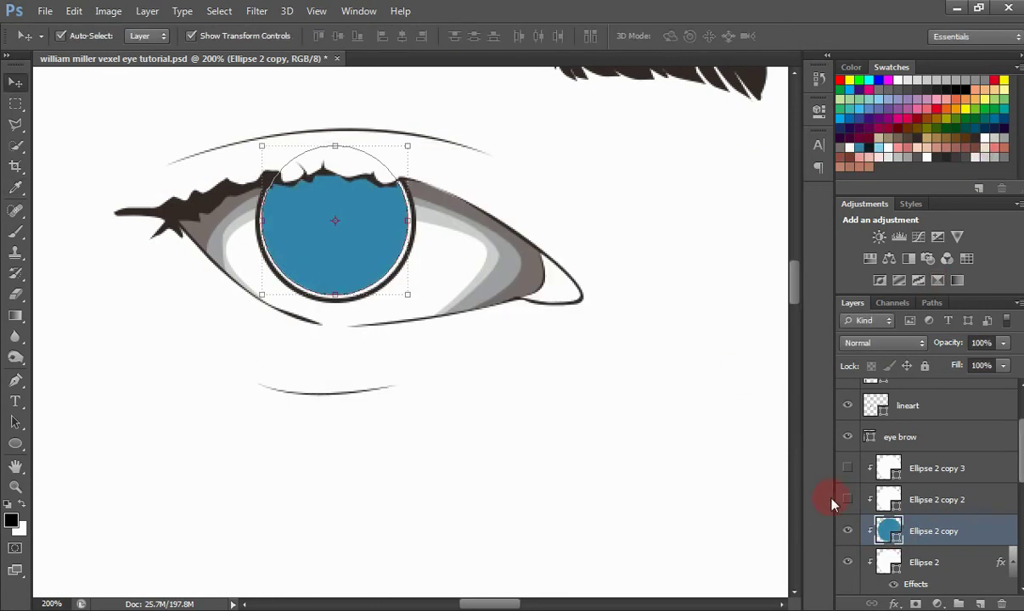
- Show the second circle copy and scale it to about 36% width and 37% height to form the pupil
click(849, 501)
click(885, 501)
key(ctrl+t)
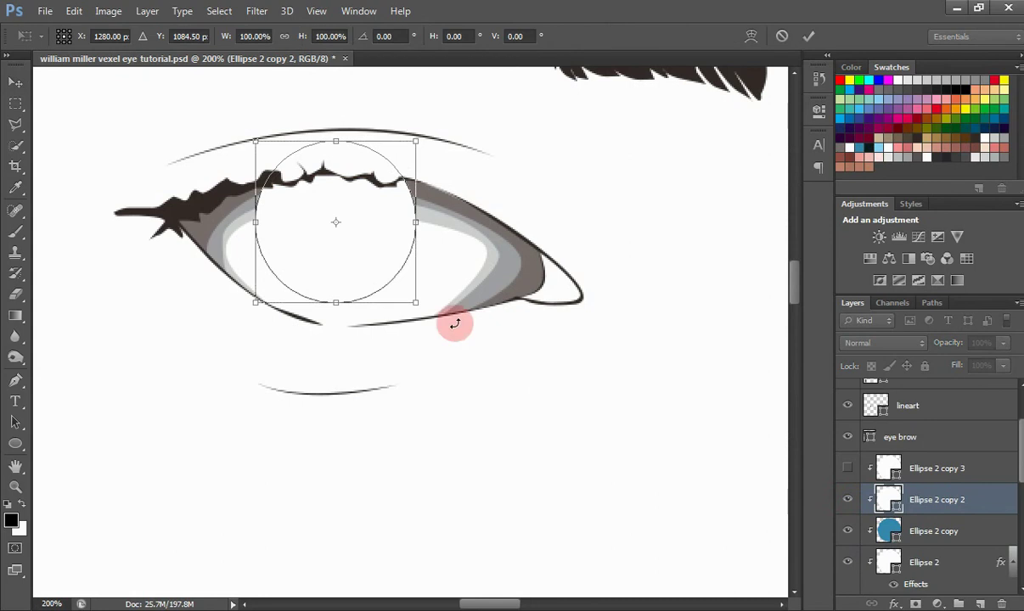
drag(416, 306, 365, 256)
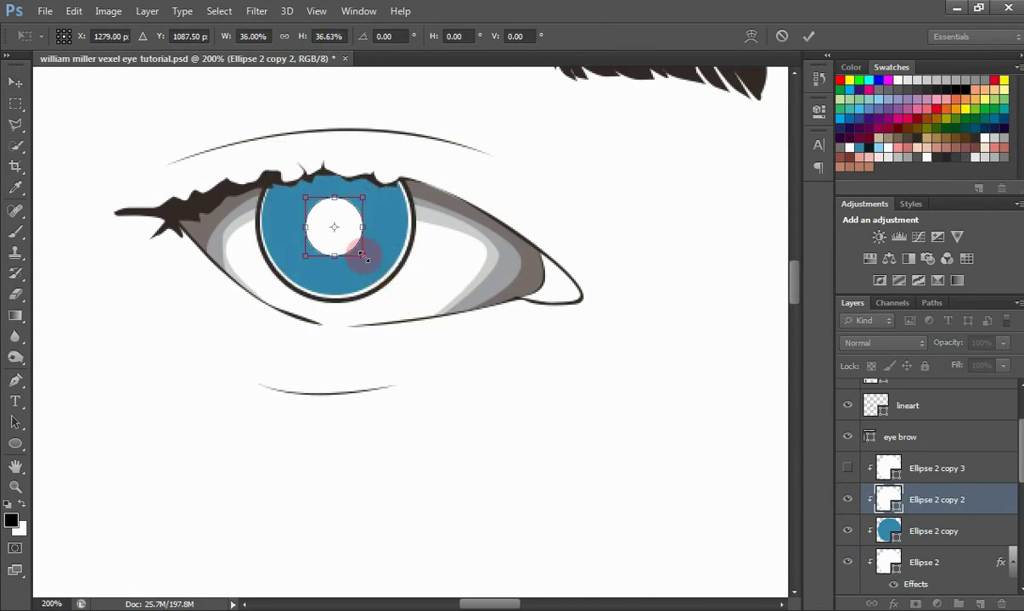
key(Return)
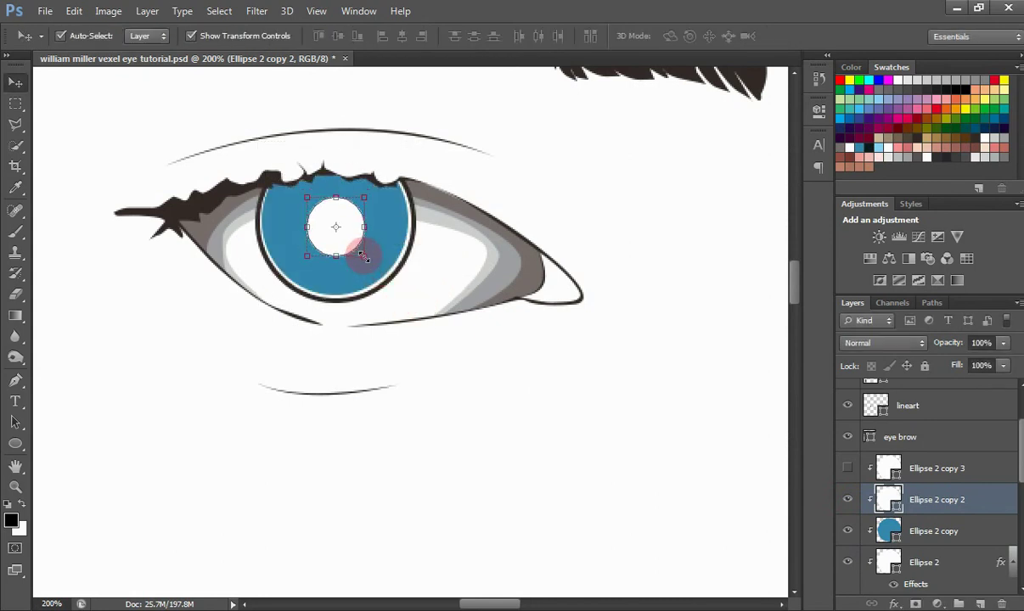
- Fill the pupil circle with the near-black teal swatch
double_click(895, 503)
click(870, 148)
click(754, 188)
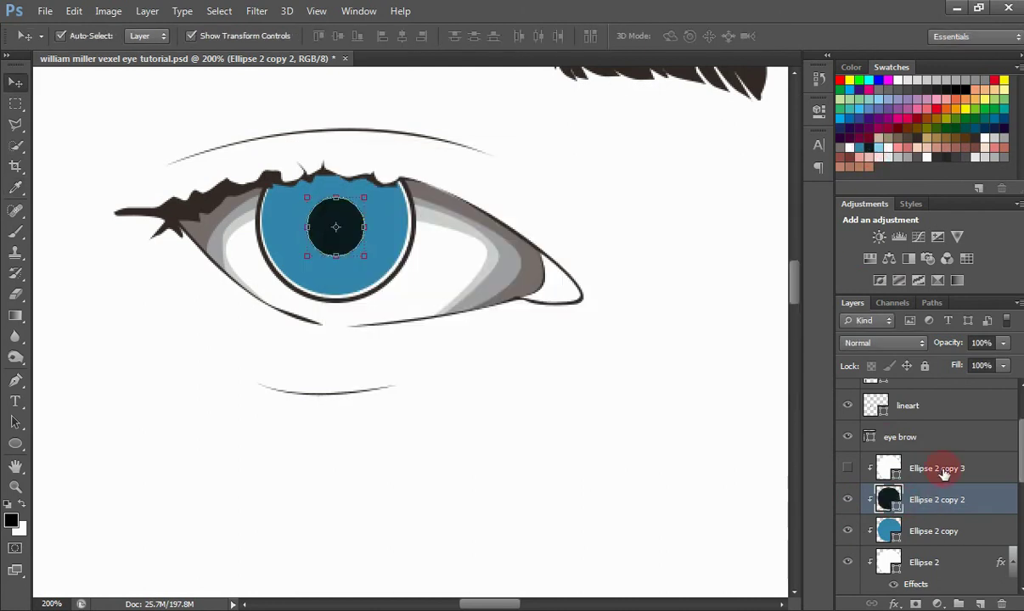
- Show the third circle copy and scale it to about 97% width and 96% height
click(944, 474)
click(846, 467)
key(ctrl+t)
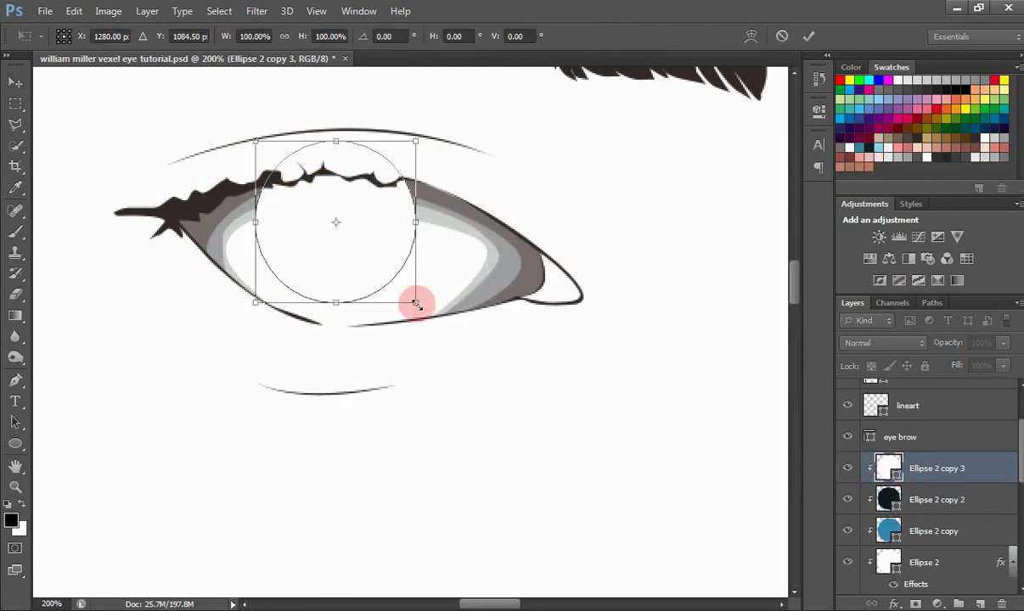
drag(416, 301, 413, 301)
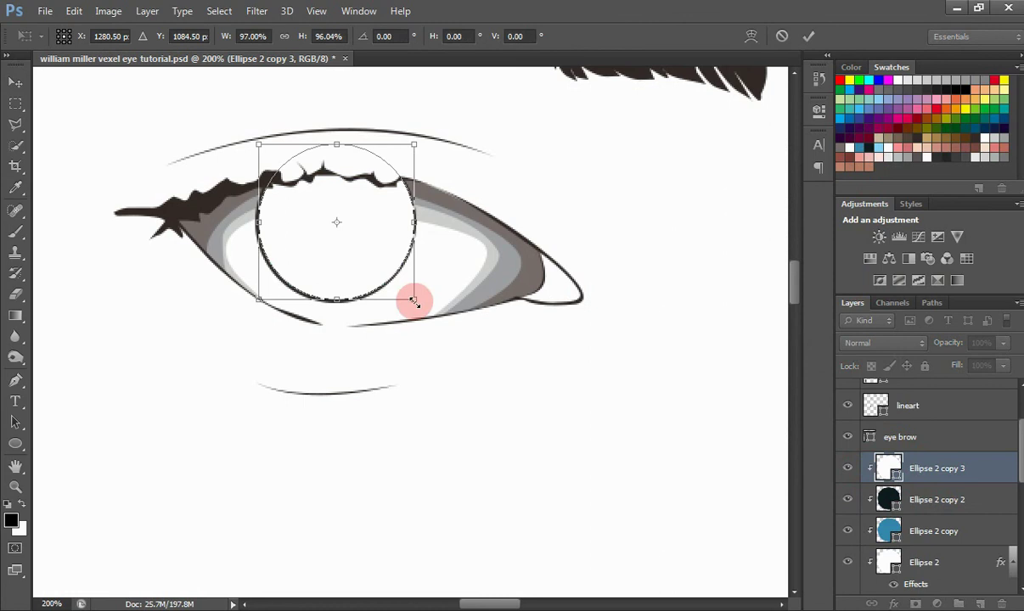
key(Return)
- Fill the third circle copy with the same near-black teal swatch as the pupil
double_click(894, 477)
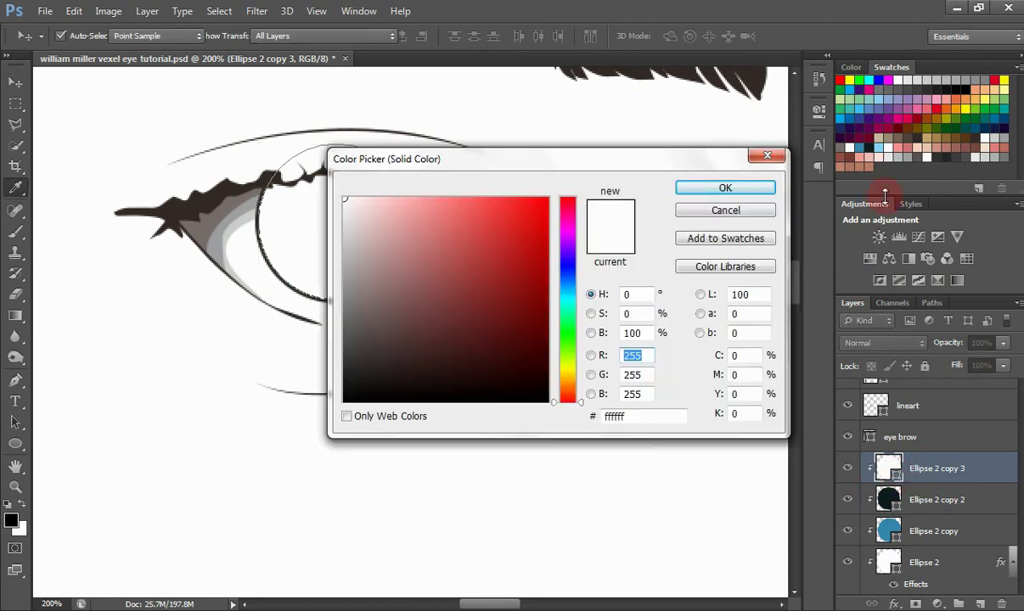
click(841, 137)
click(737, 186)
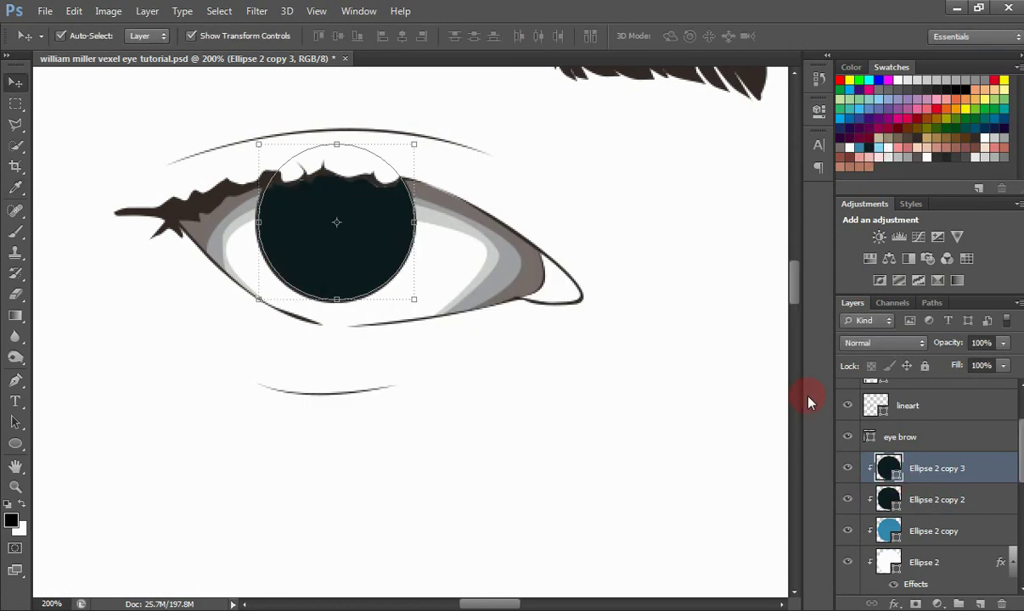
- Add a layer mask to the third circle copy and set up a soft 30 px black brush at 7% opacity
click(916, 605)
click(16, 230)
click(76, 37)
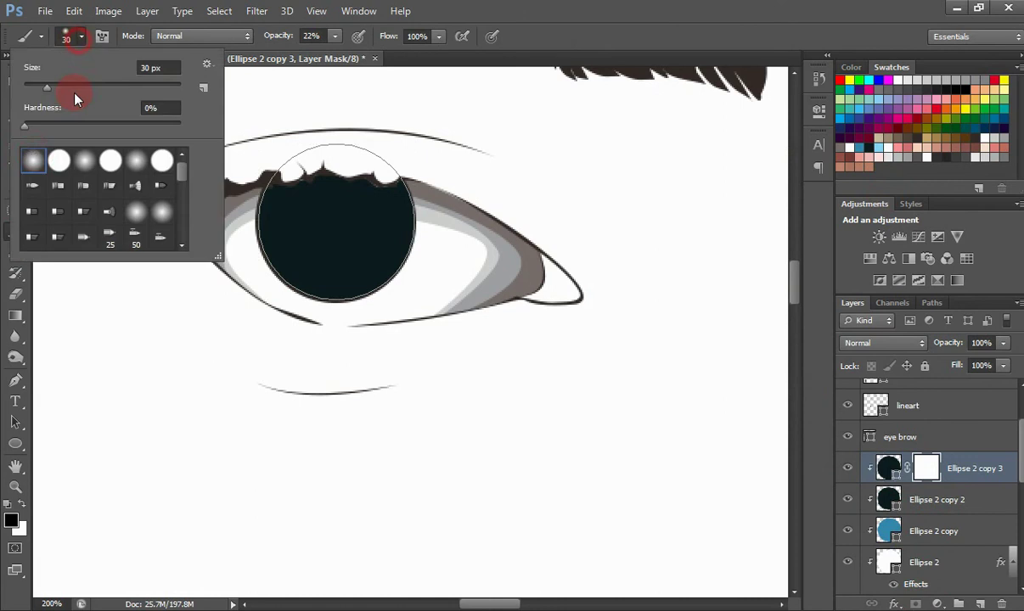
click(334, 37)
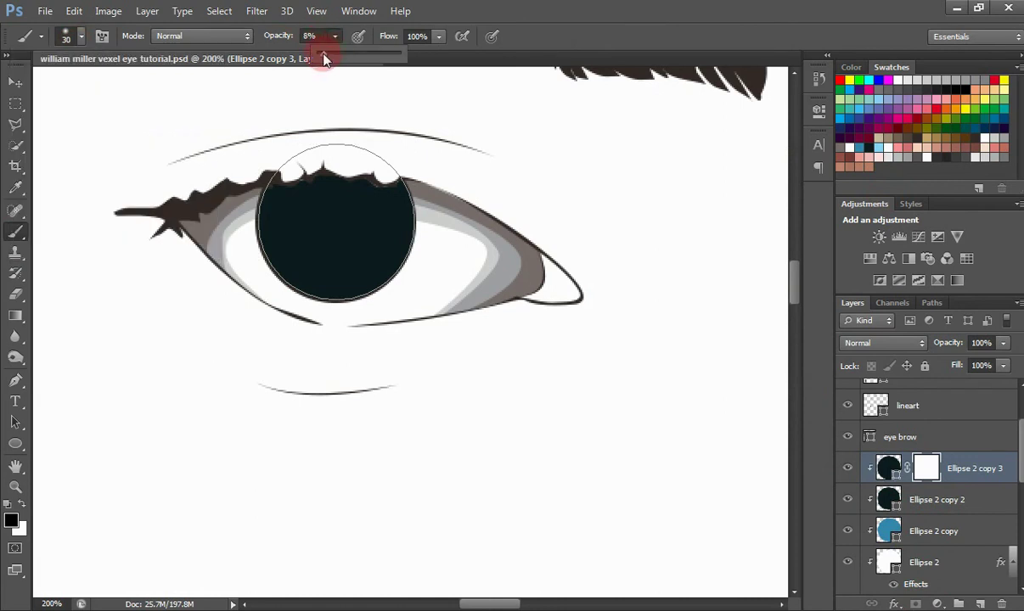
click(381, 209)
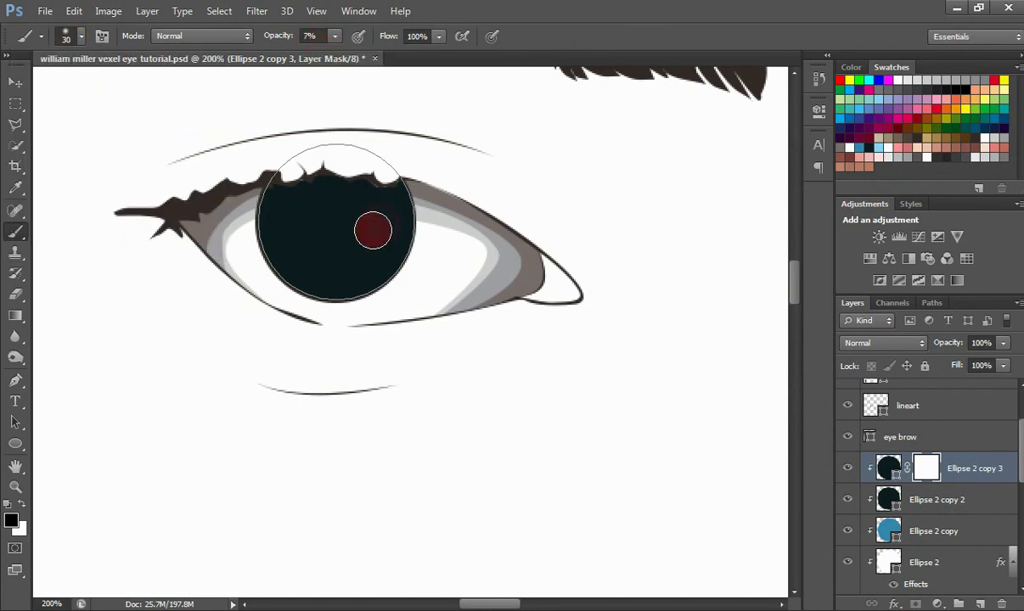
click(10, 520)
key(Escape)
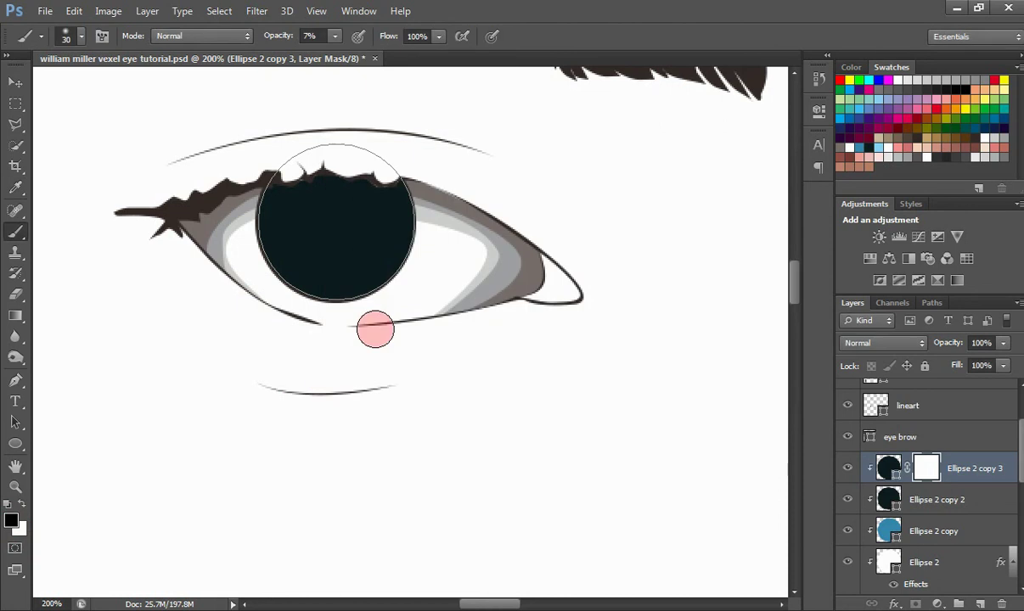
- Paint the mask softly around the pupil to reveal the blue iris, keeping the top and outer rim dark
mouse_move(349, 215)
mouse_down()
mouse_move(372, 247)
mouse_move(375, 233)
mouse_up()
drag(401, 201, 307, 223)
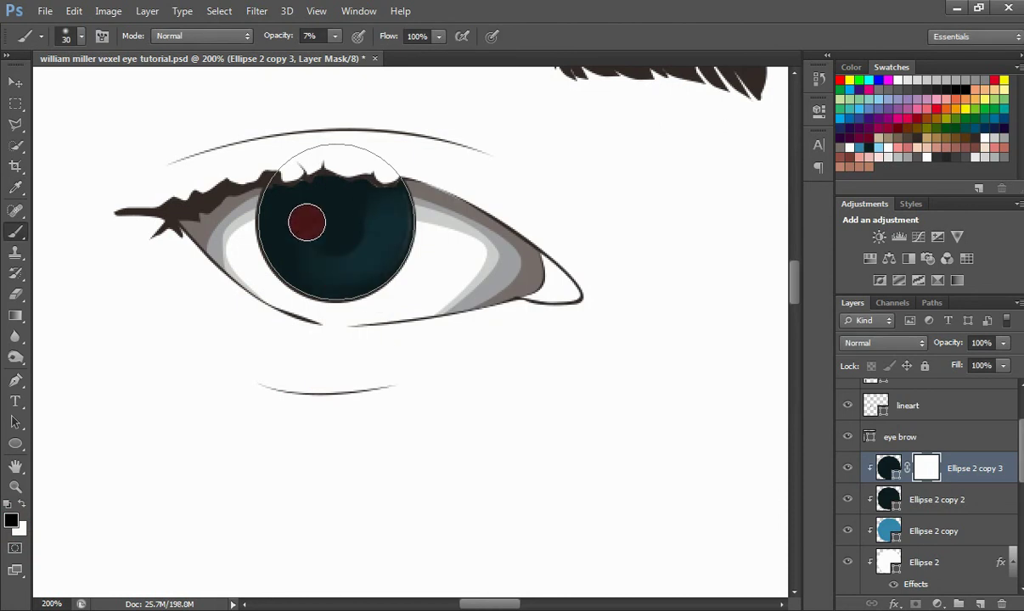
mouse_move(393, 226)
mouse_down()
mouse_move(317, 262)
mouse_move(302, 260)
mouse_move(264, 215)
mouse_move(290, 255)
mouse_move(407, 234)
mouse_move(364, 272)
mouse_move(380, 254)
mouse_move(350, 257)
mouse_up()
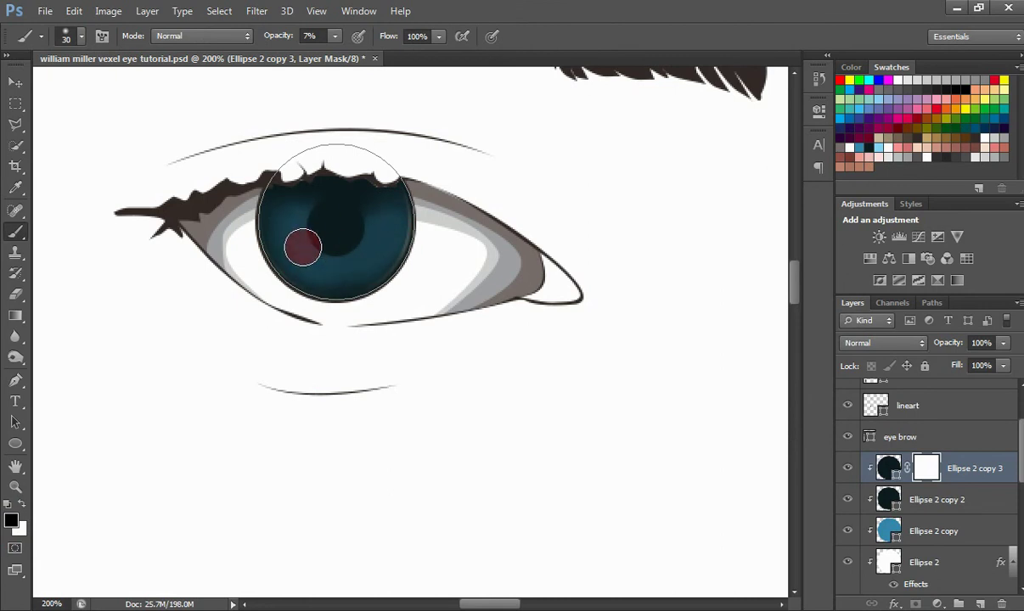
mouse_move(378, 222)
mouse_down()
mouse_move(333, 241)
mouse_move(354, 245)
mouse_move(326, 247)
mouse_move(387, 232)
mouse_move(317, 236)
mouse_move(381, 221)
mouse_move(328, 244)
mouse_move(292, 224)
mouse_move(315, 255)
mouse_move(350, 253)
mouse_move(379, 229)
mouse_move(289, 240)
mouse_up()
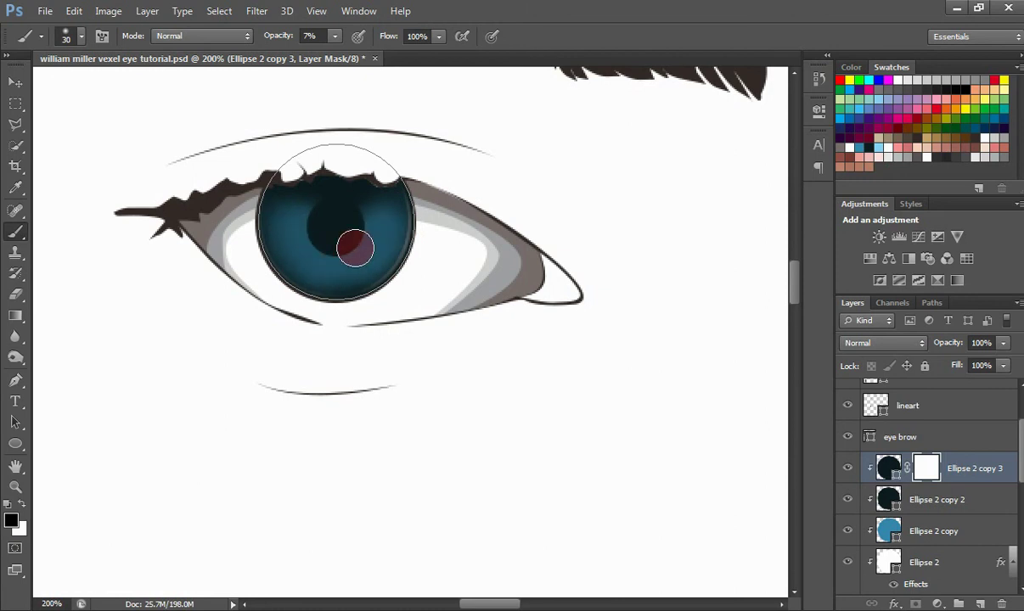
drag(355, 247, 303, 219)
mouse_move(319, 261)
mouse_down()
mouse_move(268, 263)
mouse_move(307, 275)
mouse_move(383, 243)
mouse_up()
drag(309, 262, 336, 276)
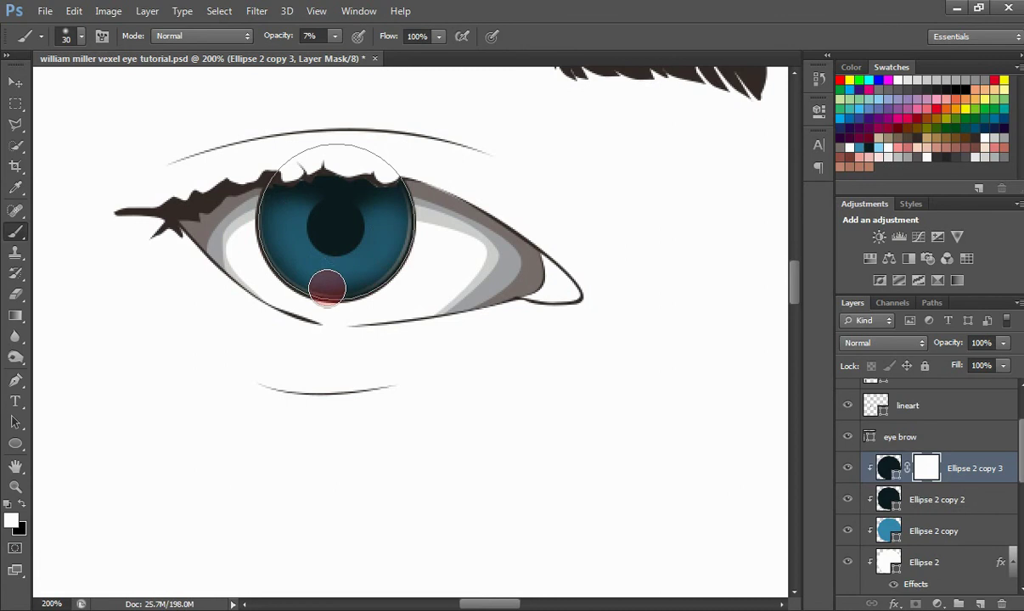
mouse_move(278, 247)
mouse_down()
mouse_move(329, 291)
mouse_move(394, 261)
mouse_move(363, 280)
mouse_move(402, 240)
mouse_move(332, 292)
mouse_up()
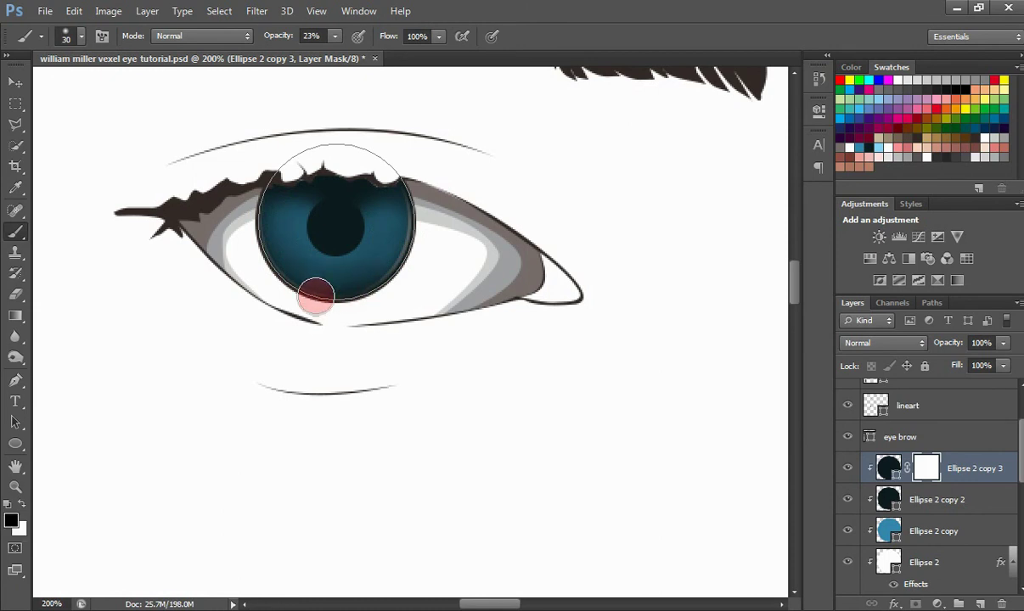
key(7)
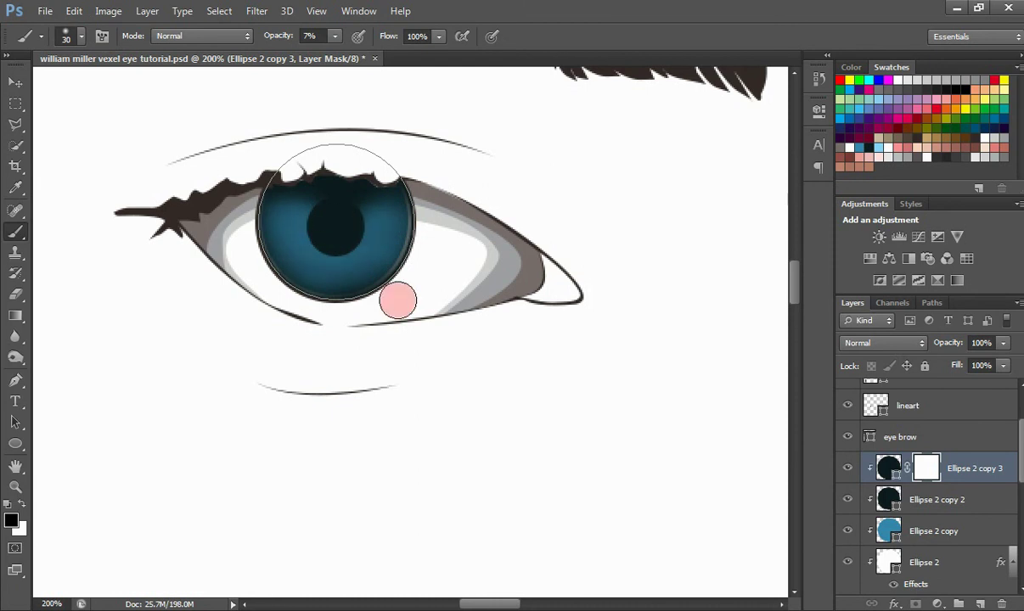
- Draw two narrow dark teardrop shapes with the Pen tool below the pupil, each on its own new layer
click(16, 380)
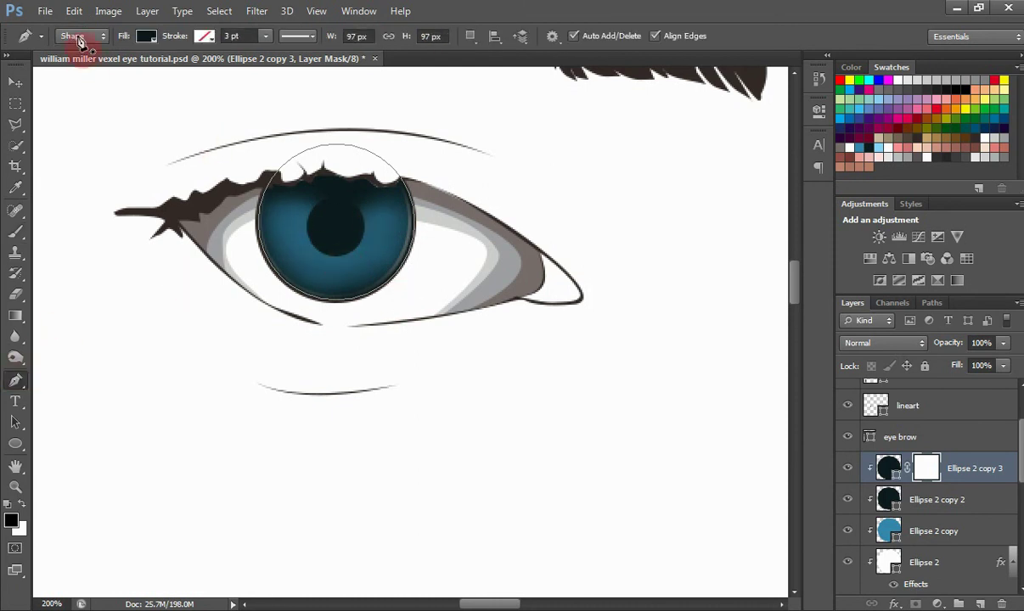
click(472, 38)
click(491, 69)
drag(340, 259, 337, 296)
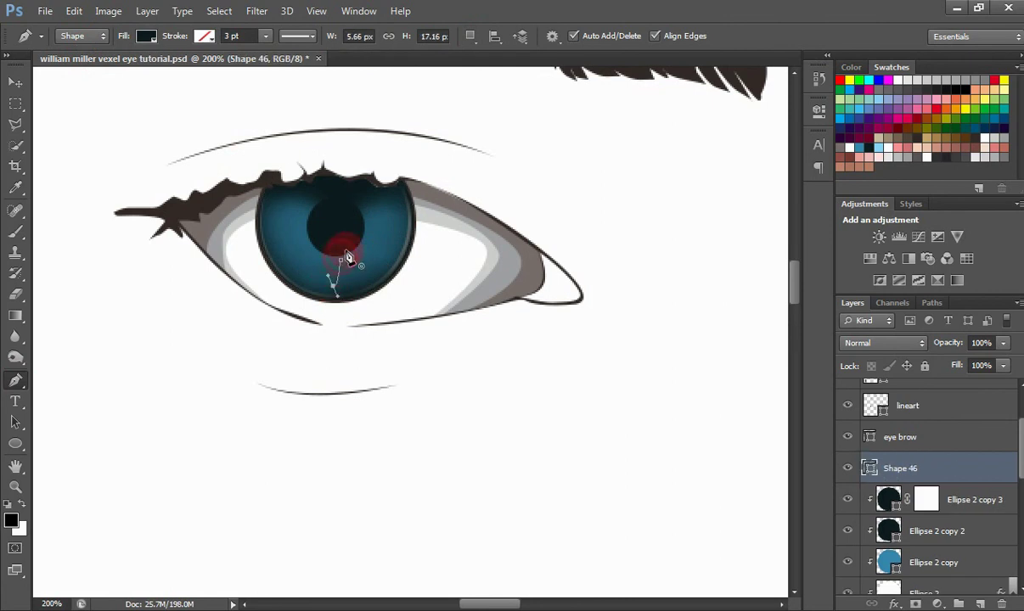
mouse_move(346, 258)
mouse_down()
mouse_move(332, 270)
mouse_move(367, 281)
mouse_move(347, 254)
mouse_up()
click(355, 258)
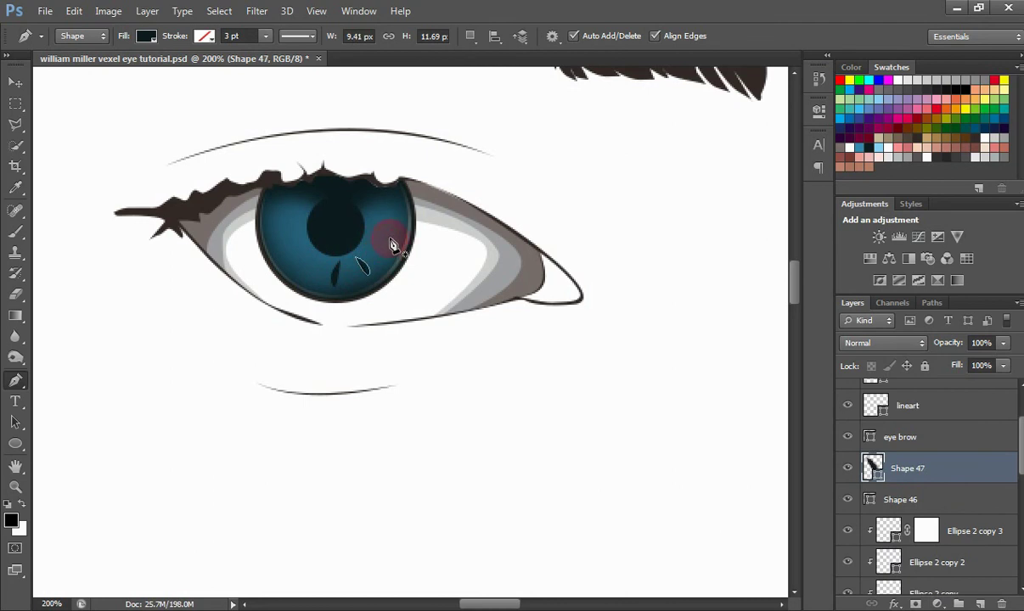
- Draw five more small dark teardrop shapes radiating from the pupil, two on its right side and three on its left
drag(370, 247, 383, 253)
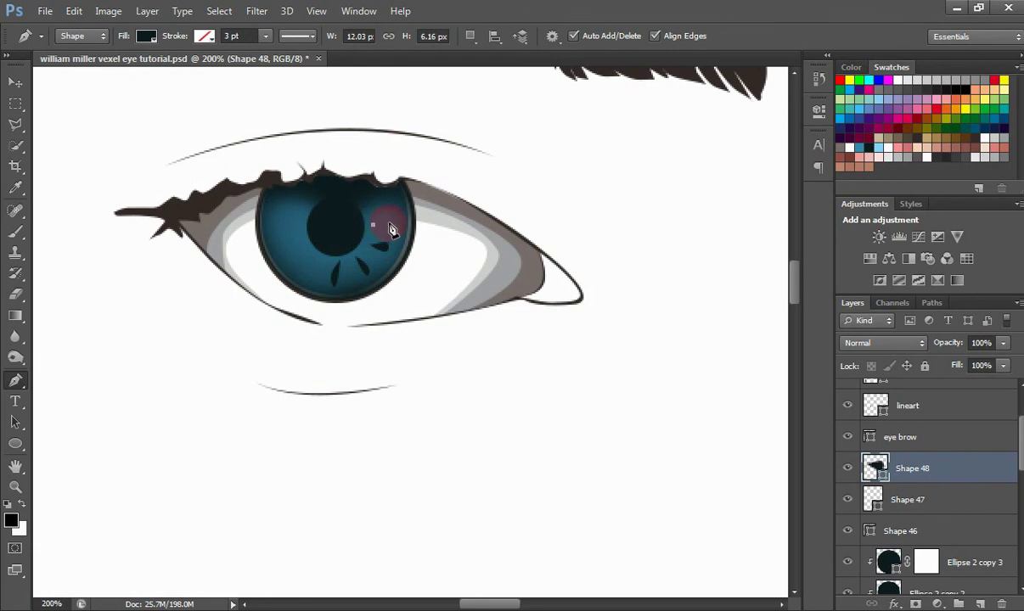
drag(391, 229, 391, 212)
ctrl+click(309, 257)
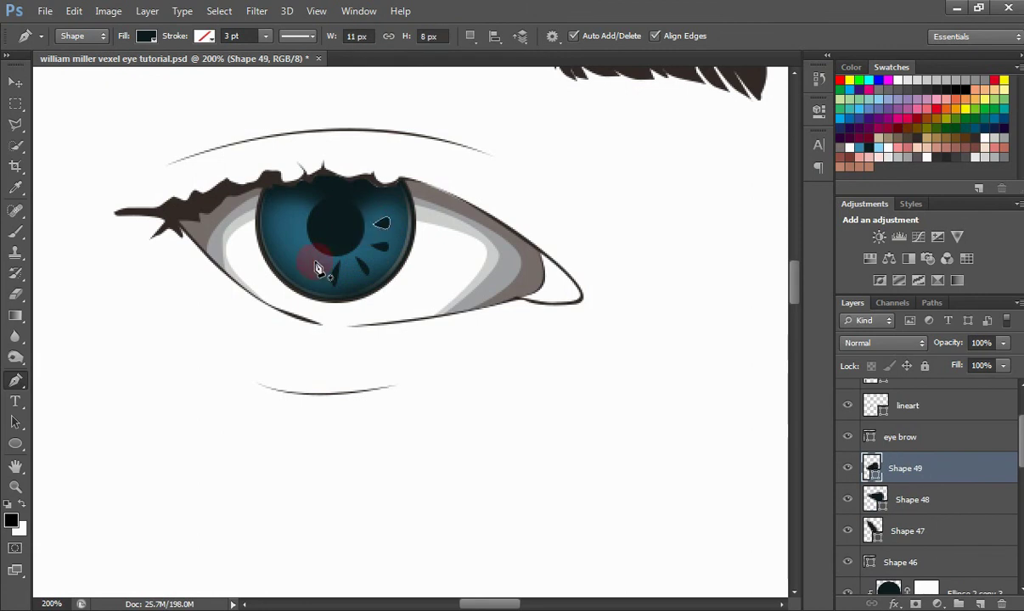
drag(289, 269, 274, 210)
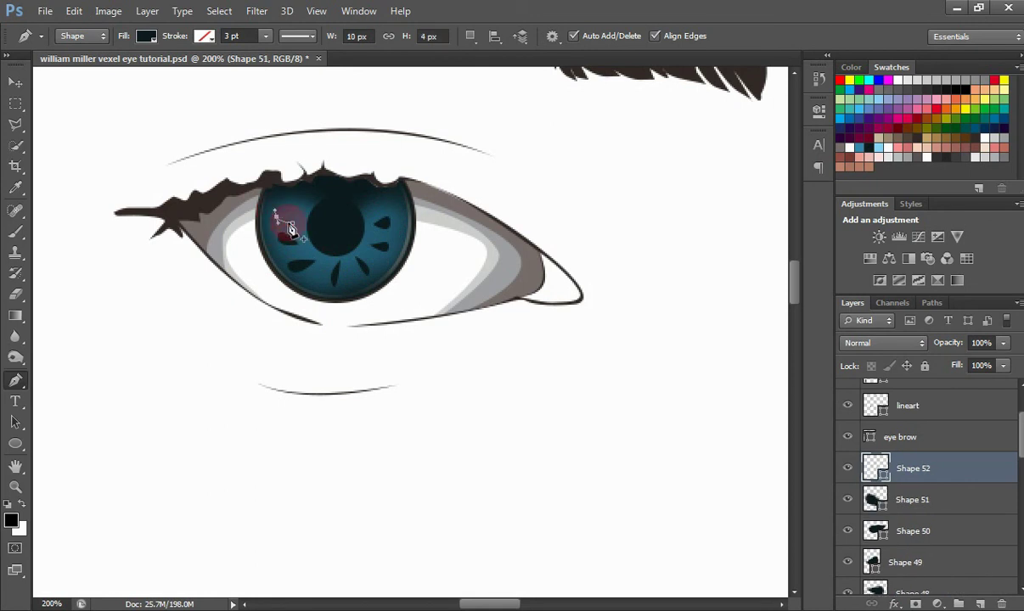
click(293, 223)
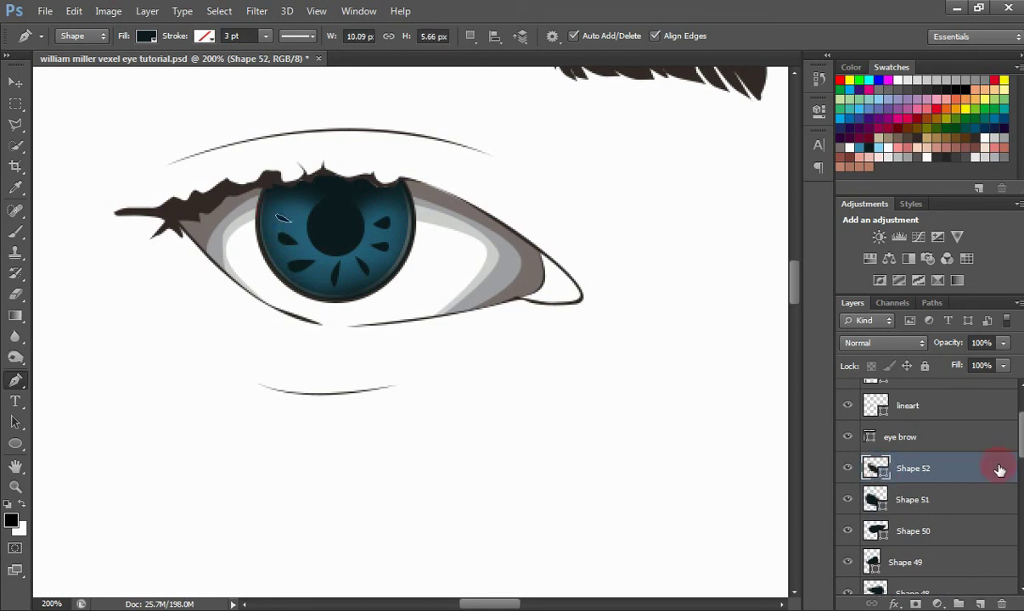
- Select all seven teardrop shape layers, from Shape 46 to Shape 52, and merge them into one shape layer
scroll(981, 491, down, 3)
click(906, 506)
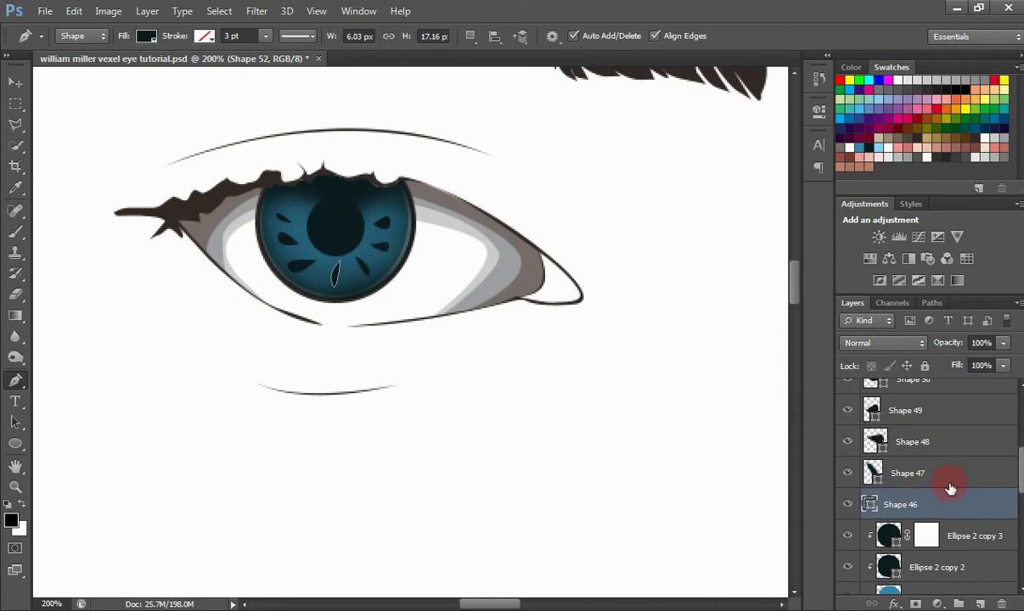
drag(1021, 486, 1020, 433)
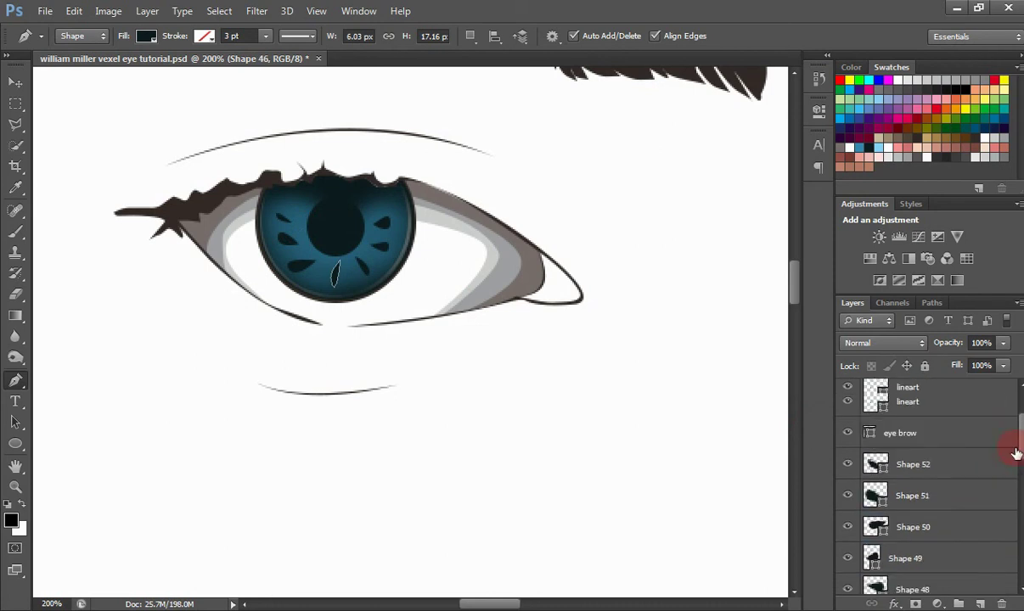
shift+click(940, 468)
key(ctrl+g)
key(ctrl+shift+g)
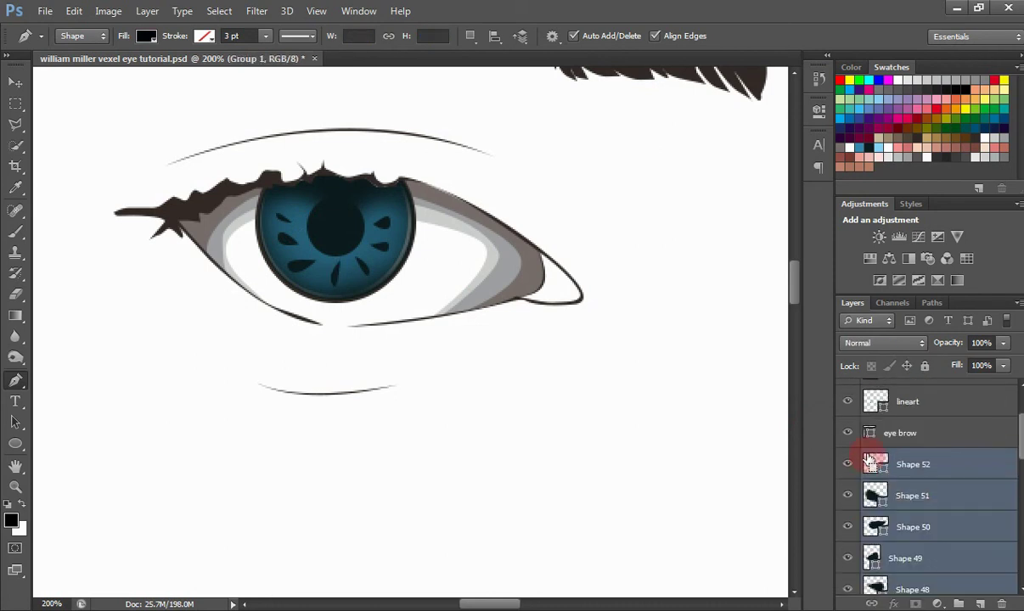
key(ctrl+e)
- Recolour the merged teardrop shapes to light grey #e1e7e8
double_click(883, 470)
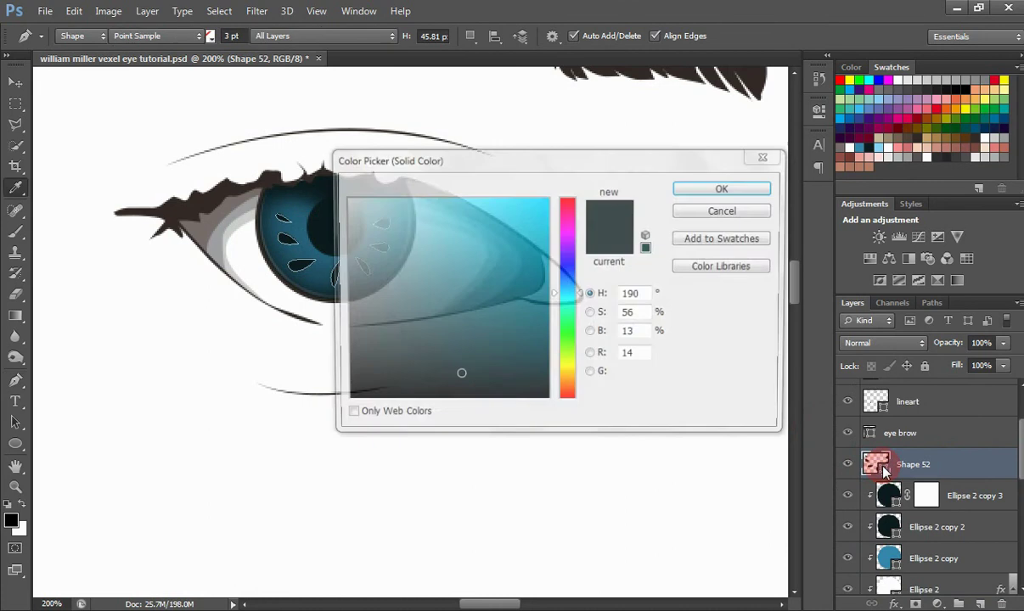
drag(457, 265, 485, 234)
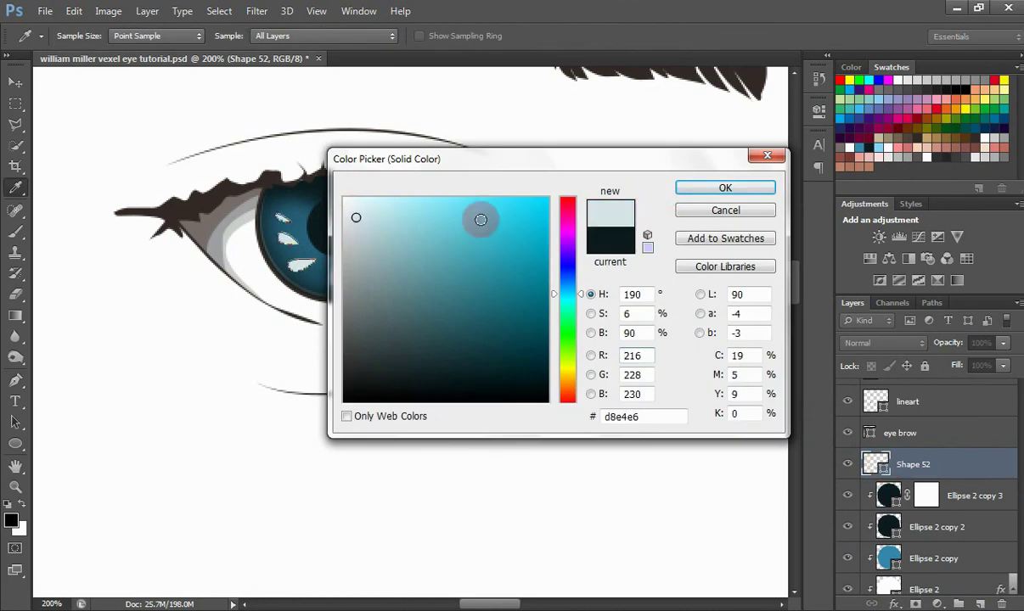
click(349, 216)
click(697, 214)
click(710, 188)
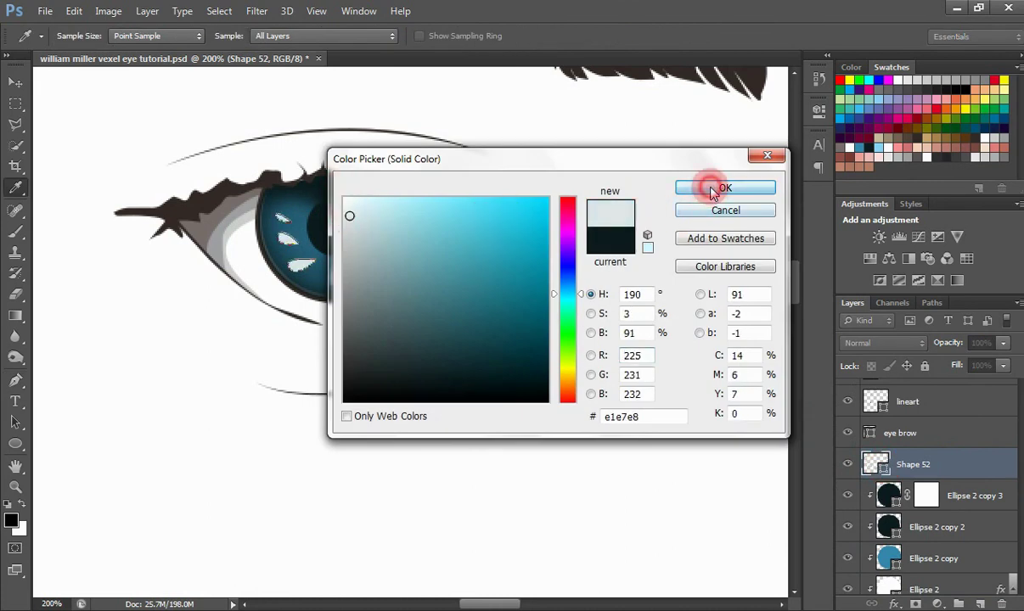
- Recolour the merged teardrop shapes to near-white #f7f9f9
double_click(879, 468)
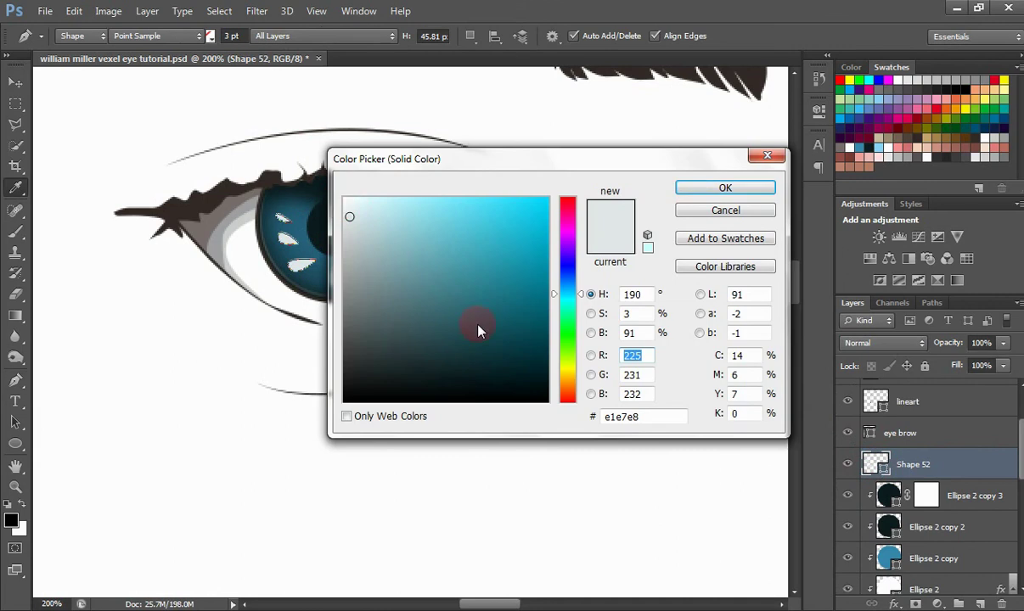
drag(348, 209, 345, 202)
click(605, 220)
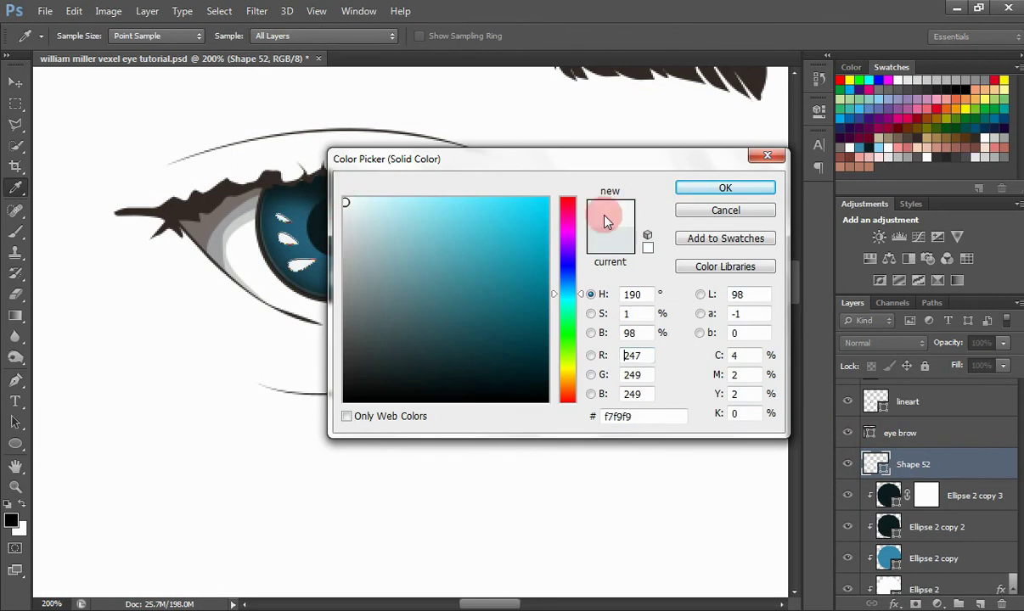
click(698, 190)
- Move the merged teardrop layer beneath the masked dark circle as a clipped layer, and reselect the circle's mask with the Brush tool
drag(914, 464, 958, 521)
click(948, 493)
click(972, 464)
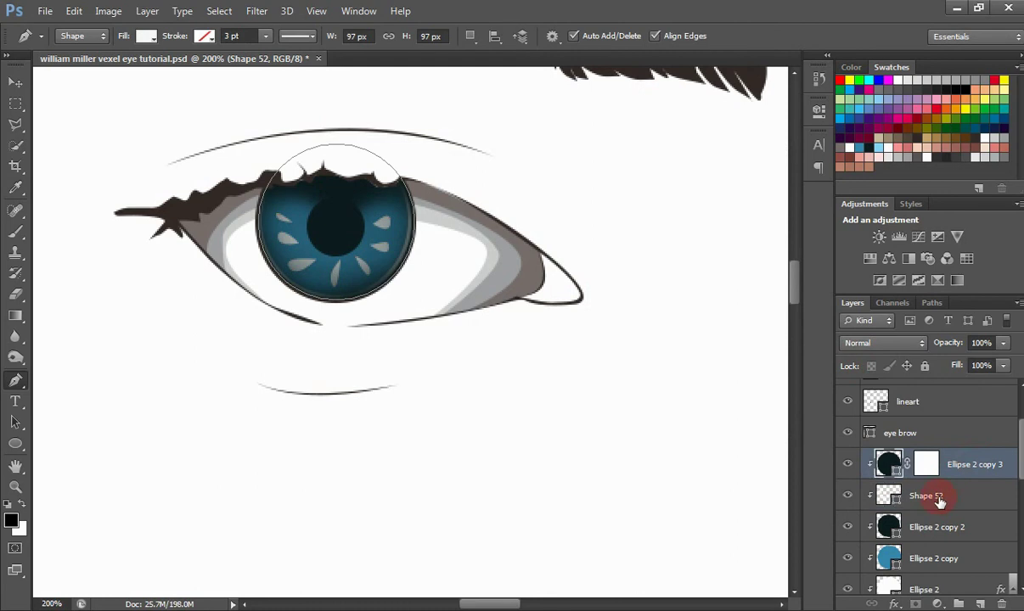
key(b)
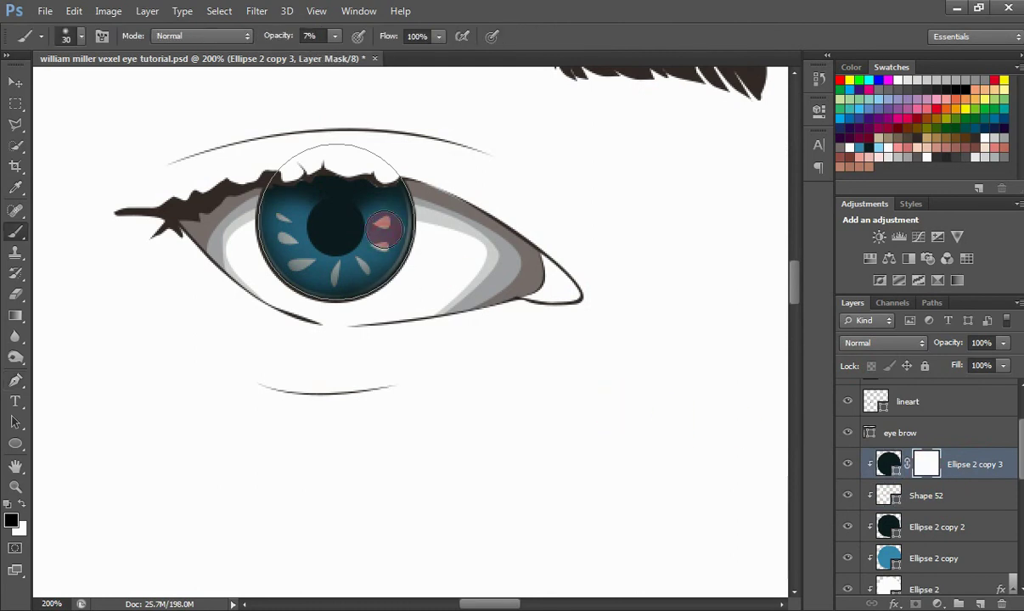
- Brush the dark circle's mask over the teardrops at 7% opacity and recolour the merged teardrops to light blue #87d5f8
mouse_move(286, 220)
mouse_down()
mouse_move(370, 234)
mouse_move(303, 217)
mouse_move(399, 274)
mouse_up()
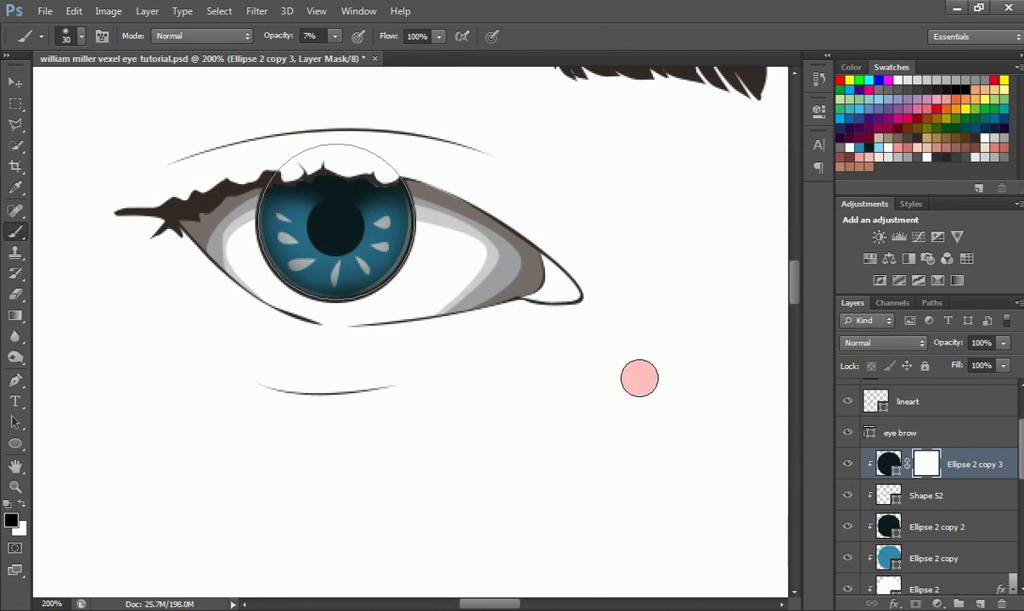
key(v)
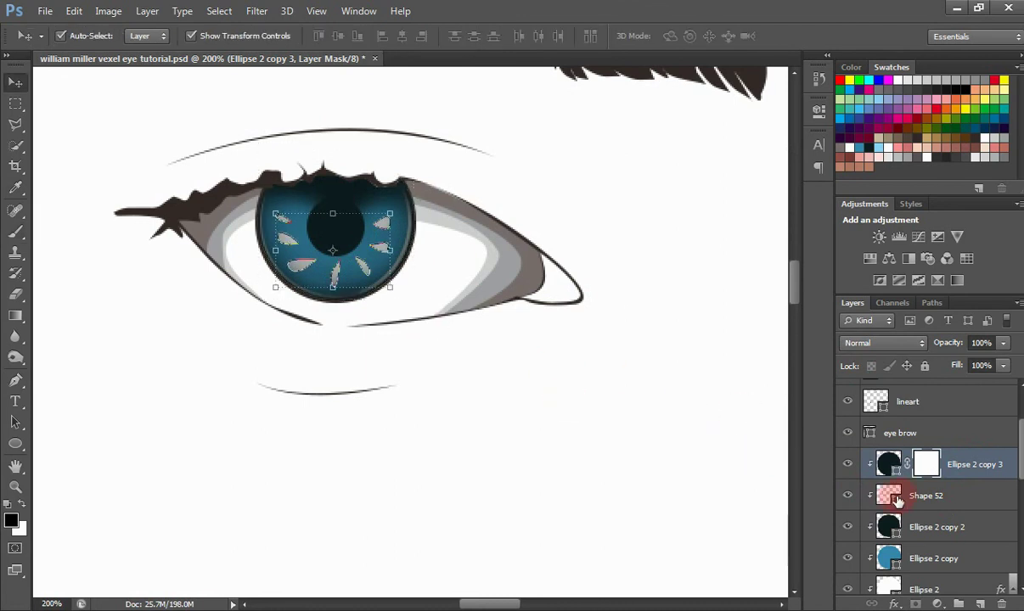
double_click(883, 495)
click(879, 148)
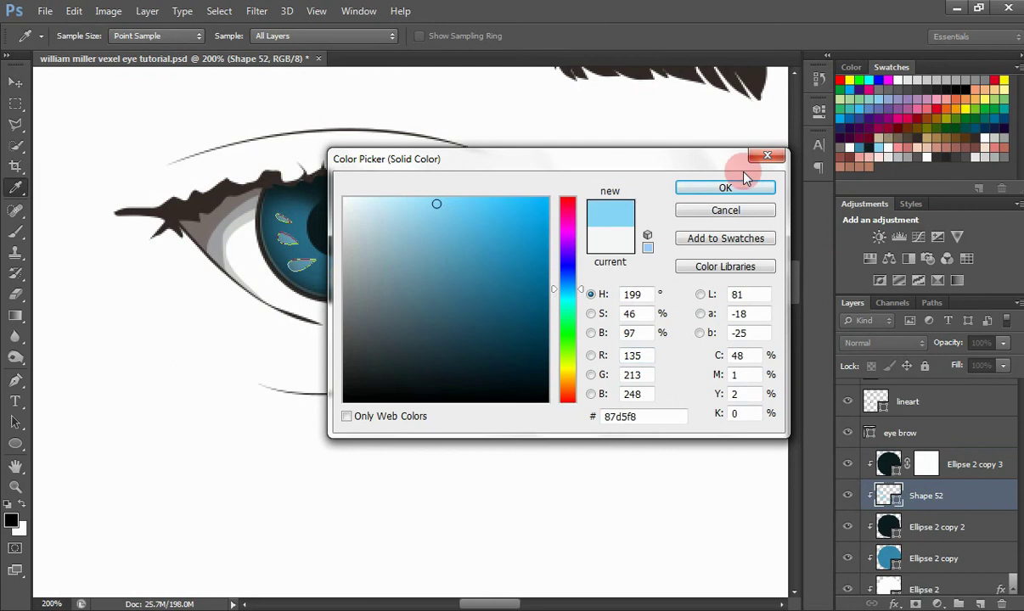
click(738, 189)
- Show the reference photo and outline the small round highlight above the pupil with the Pen tool, as a new shape above Ellipse 2 copy 3
click(910, 464)
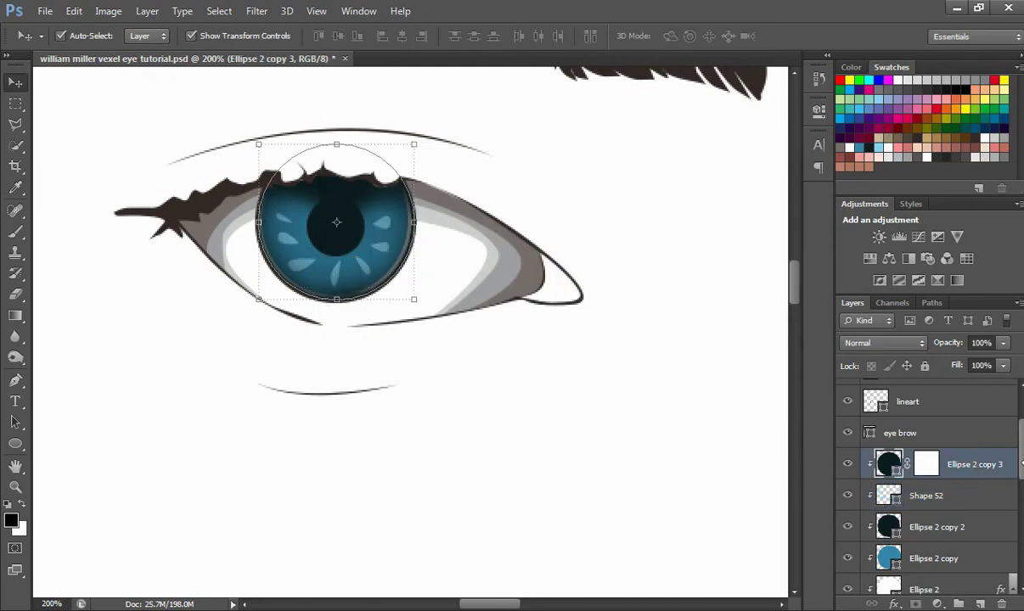
drag(1019, 450, 1019, 408)
click(847, 398)
key(p)
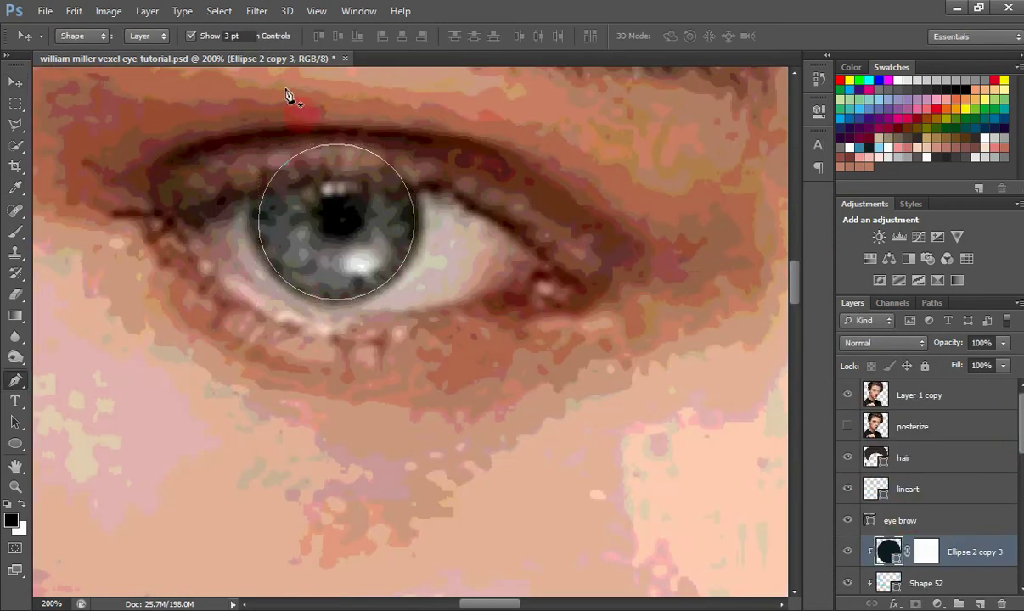
click(319, 189)
drag(334, 196, 347, 209)
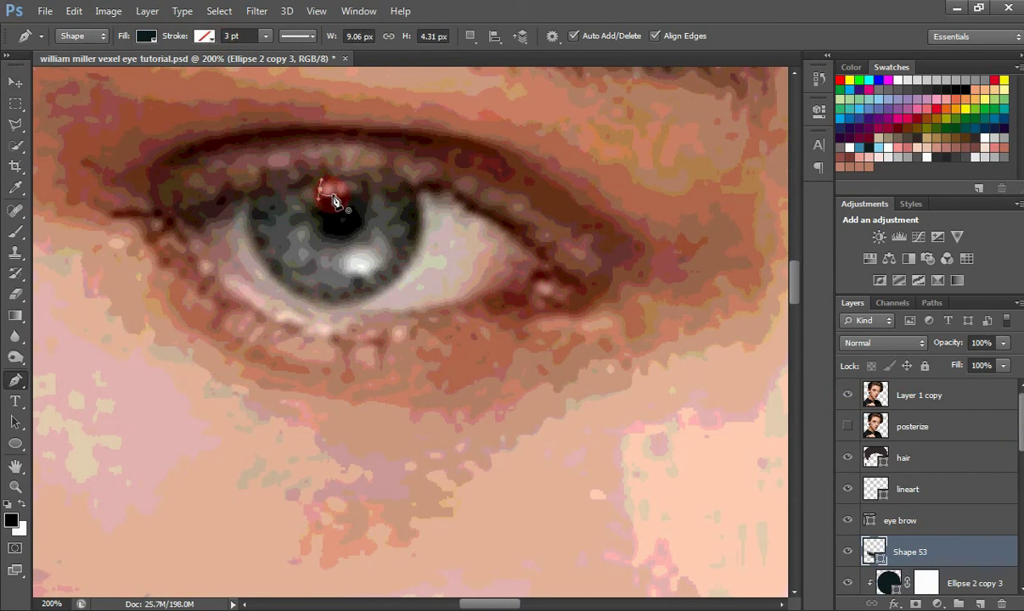
click(336, 204)
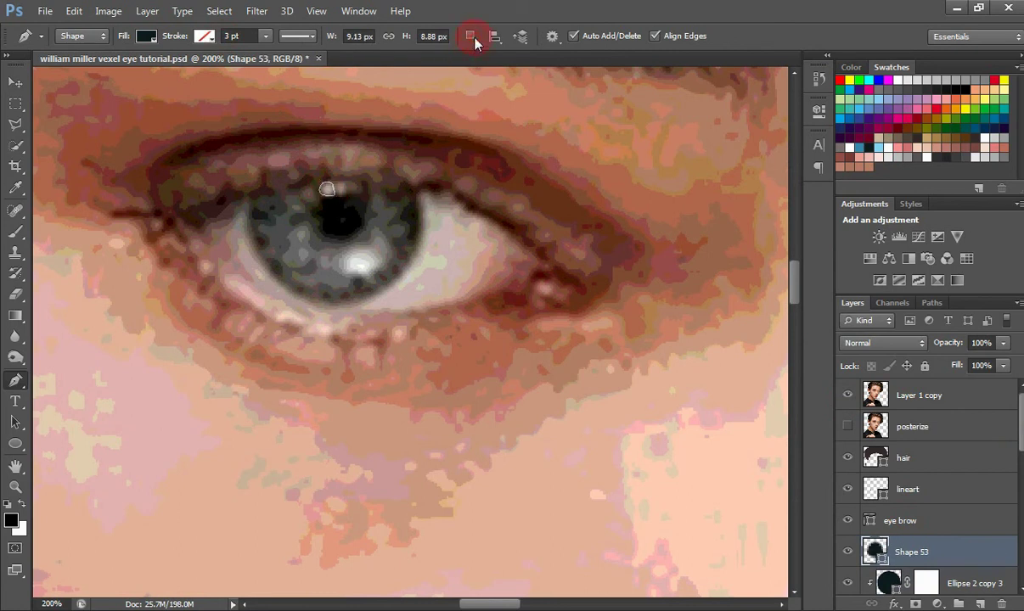
- Set the pen to combine shapes and outline the second small curved highlight beside the first one above the pupil
click(471, 37)
click(509, 69)
click(346, 213)
mouse_move(353, 191)
mouse_down()
mouse_move(350, 182)
mouse_move(342, 208)
mouse_up()
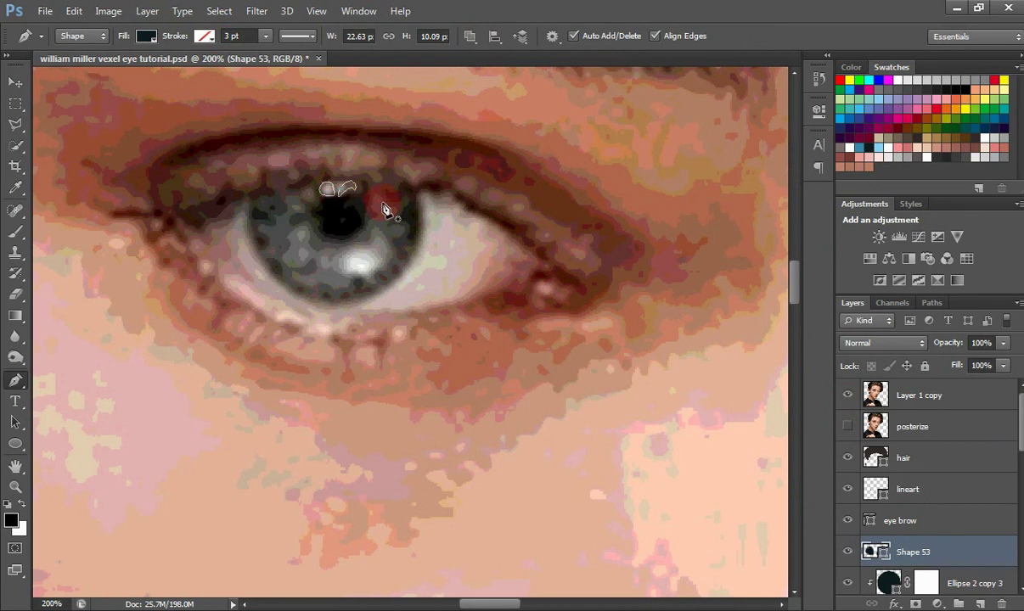
- Add four irregular reflection patches around the iris to the same shape layer, two beside the pupil and two below it
click(377, 245)
mouse_move(354, 252)
mouse_down()
mouse_move(346, 272)
mouse_move(363, 267)
mouse_up()
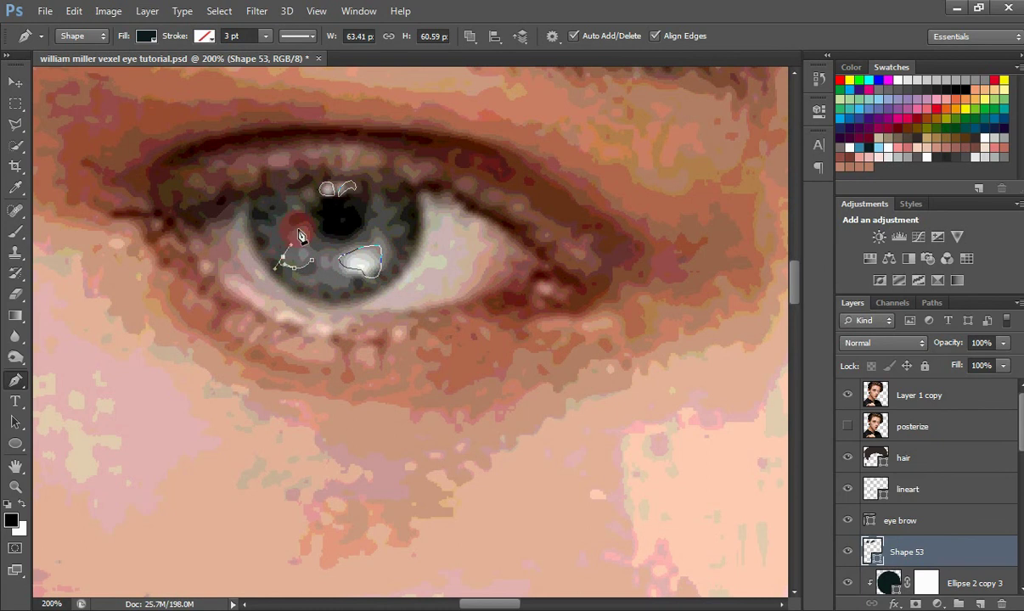
click(312, 264)
click(310, 262)
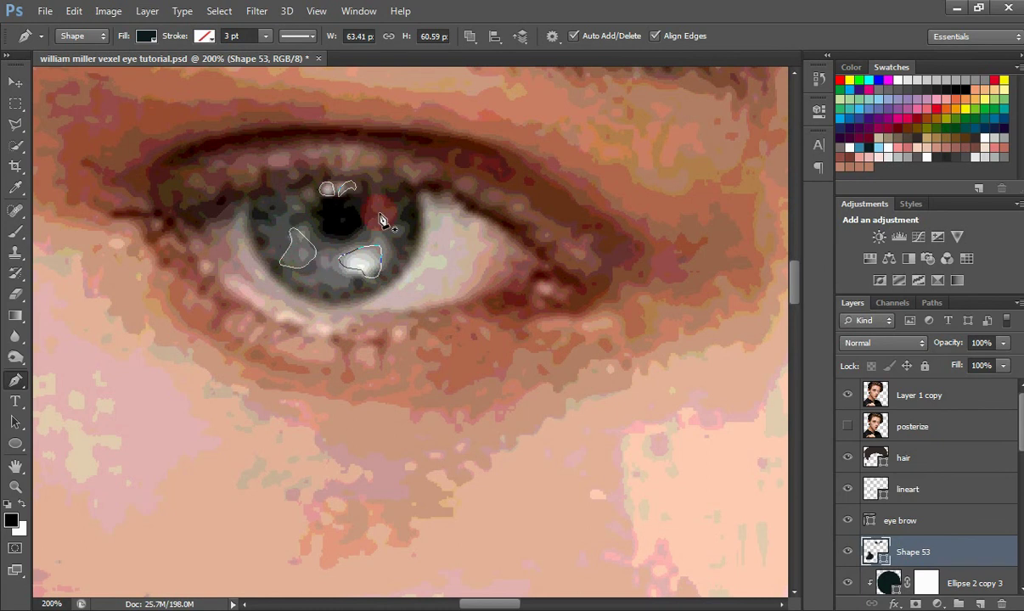
click(404, 243)
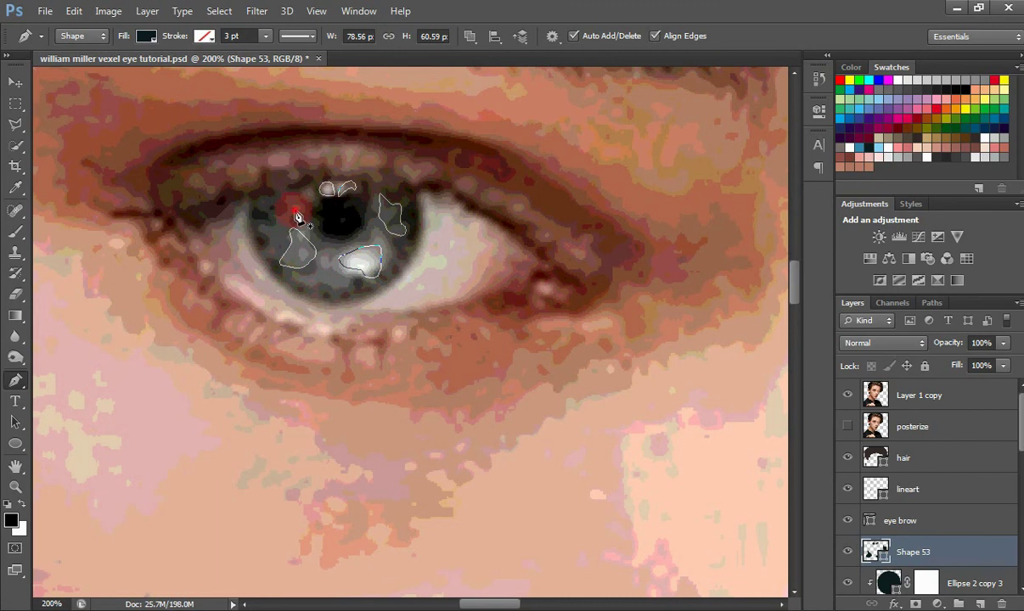
drag(272, 215, 278, 221)
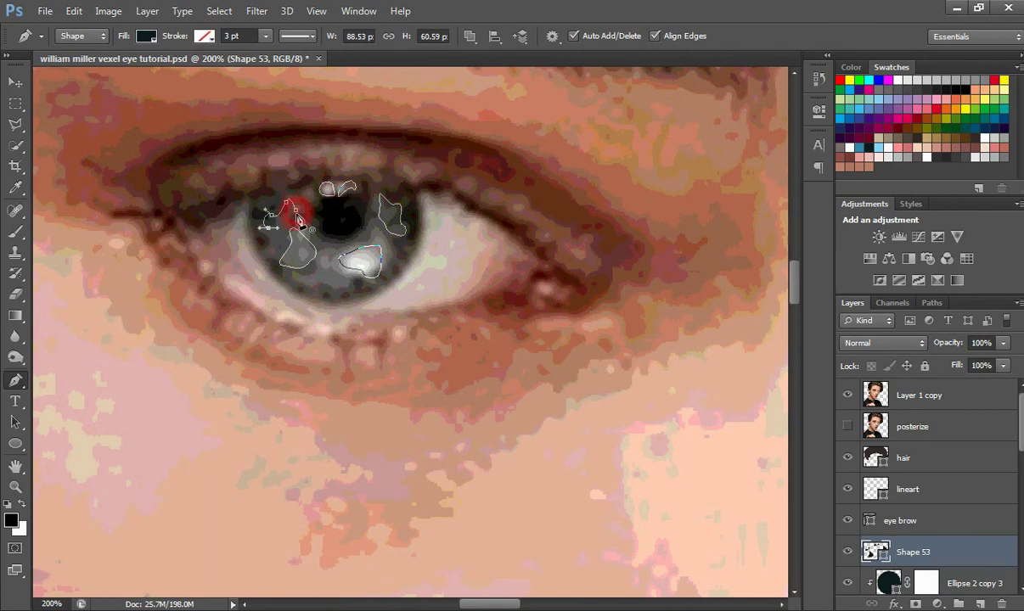
click(296, 211)
- Hide the reference photo and recolour the reflection shapes to white
click(847, 395)
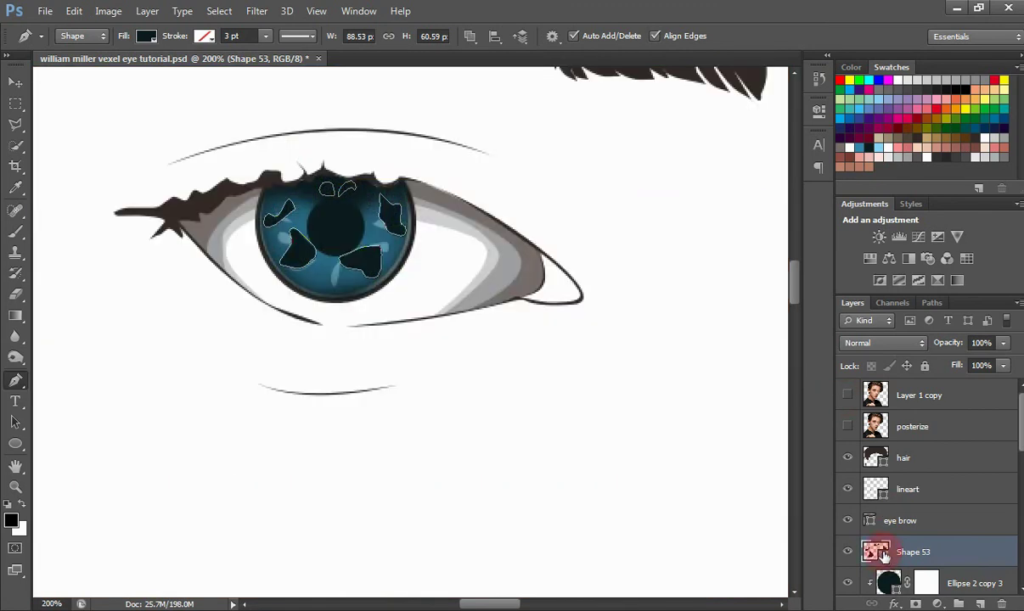
double_click(883, 555)
drag(446, 320, 275, 144)
click(724, 188)
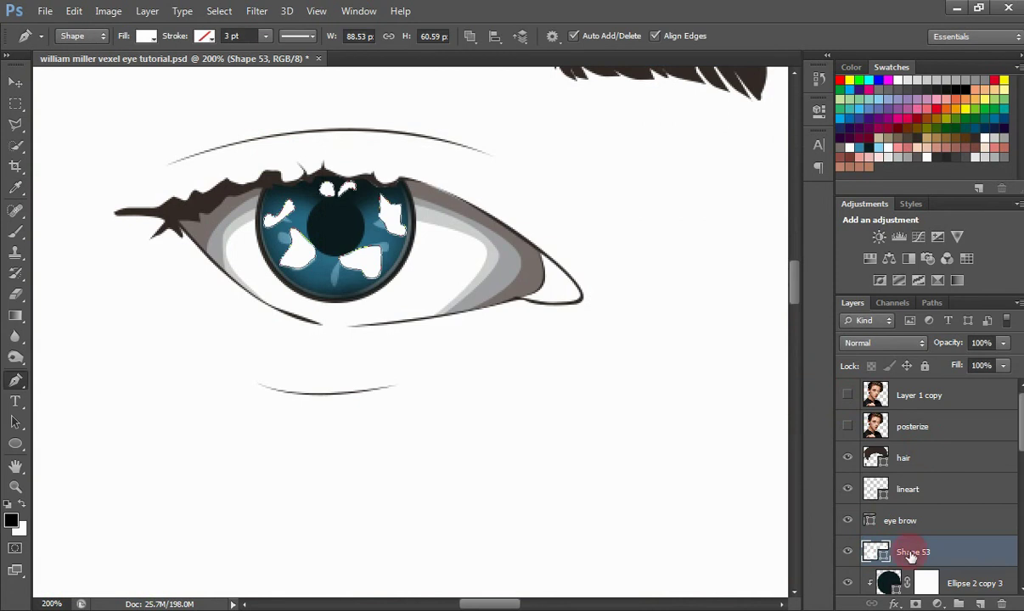
- Add a layer mask to the white reflection shapes and fade them with the Brush tool at 22% opacity
click(916, 604)
click(15, 231)
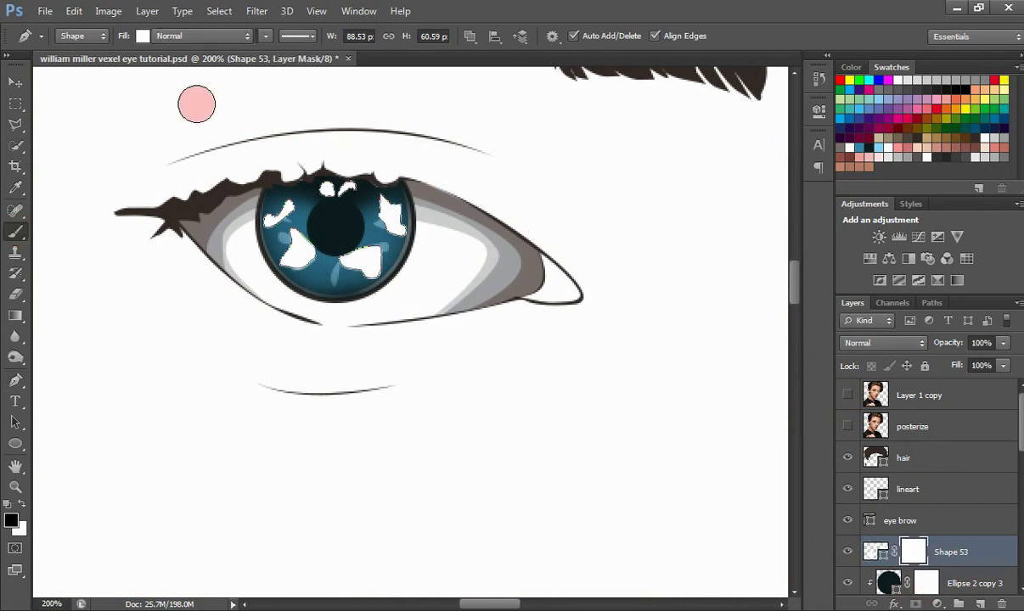
mouse_move(334, 36)
mouse_down()
mouse_move(331, 66)
mouse_move(350, 60)
mouse_up()
click(328, 208)
mouse_move(387, 236)
mouse_down()
mouse_move(411, 268)
mouse_move(388, 200)
mouse_move(369, 223)
mouse_move(368, 193)
mouse_move(381, 288)
mouse_move(362, 297)
mouse_move(356, 230)
mouse_move(396, 336)
mouse_up()
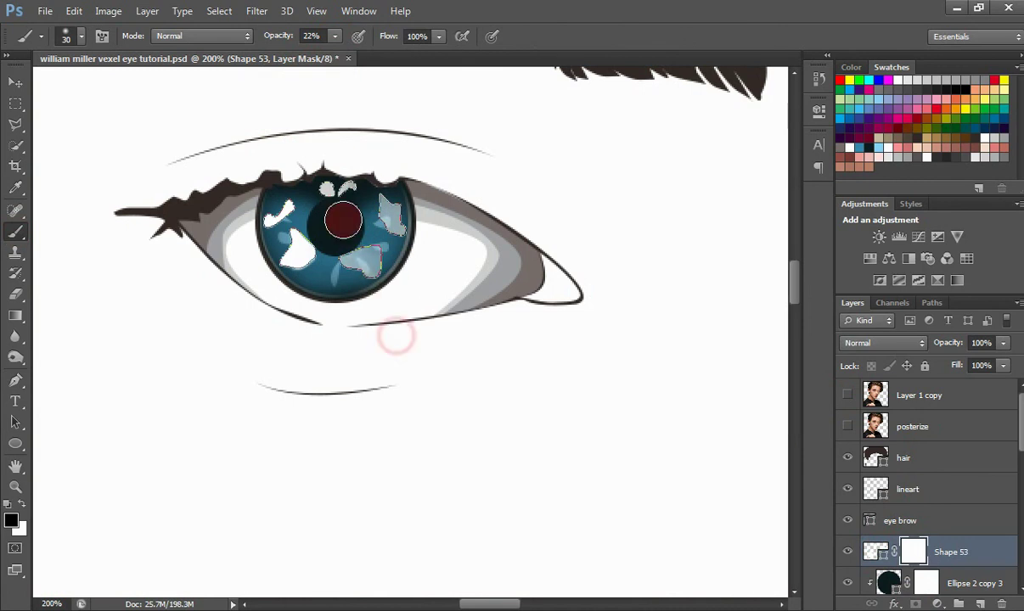
drag(344, 220, 263, 145)
mouse_move(263, 146)
mouse_down()
mouse_move(302, 255)
mouse_move(270, 202)
mouse_move(313, 148)
mouse_move(361, 176)
mouse_move(377, 211)
mouse_move(336, 238)
mouse_move(293, 209)
mouse_up()
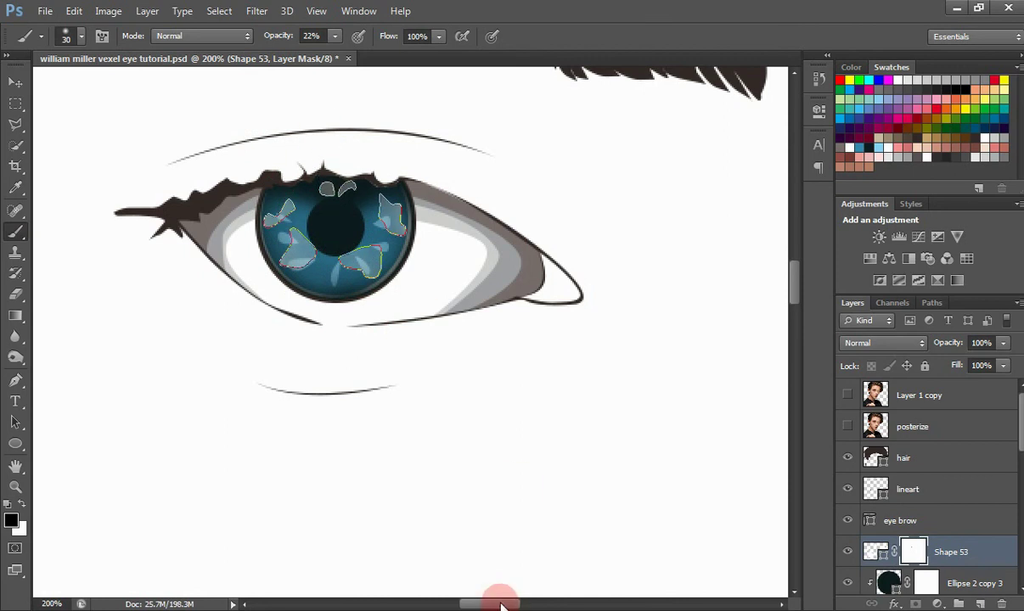
- Select all iris layers from Shape 53 down to Ellipse 2 and duplicate them
drag(501, 604, 522, 605)
key(v)
click(946, 532)
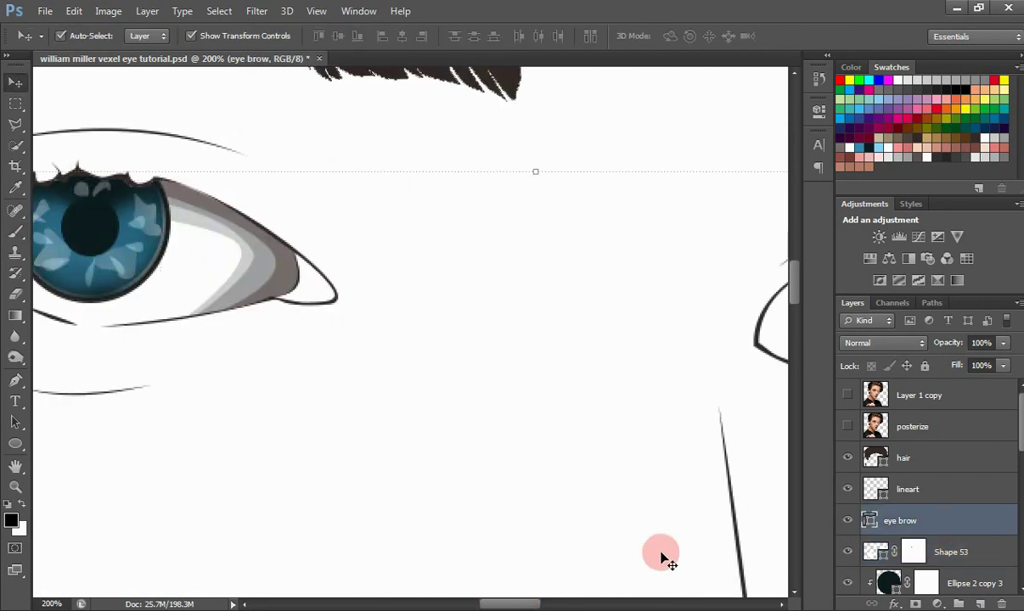
scroll(1005, 438, down, 3)
click(1004, 467)
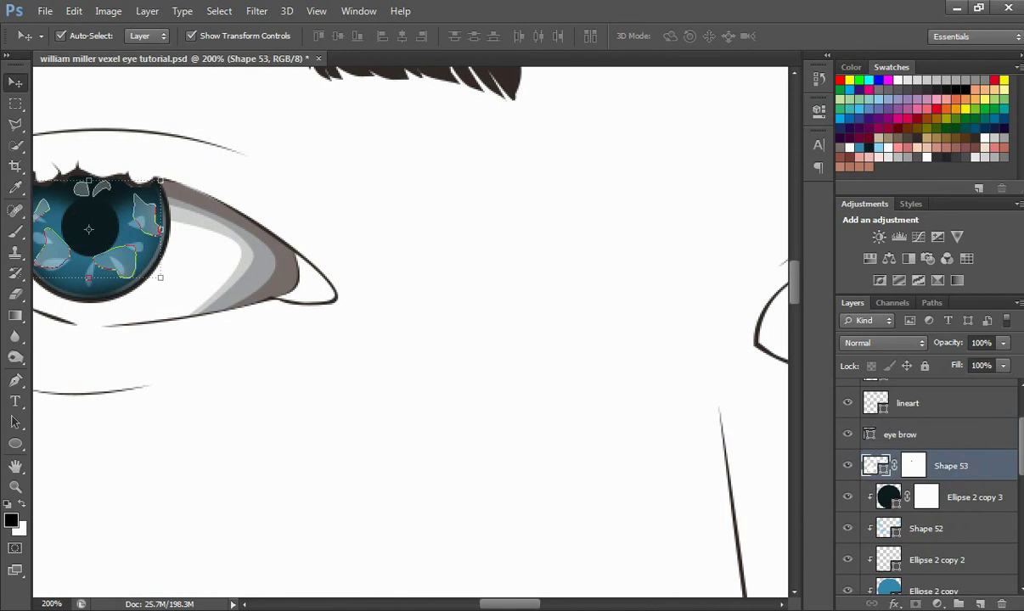
scroll(1008, 479, down, 2)
shift+click(955, 485)
right_click(931, 486)
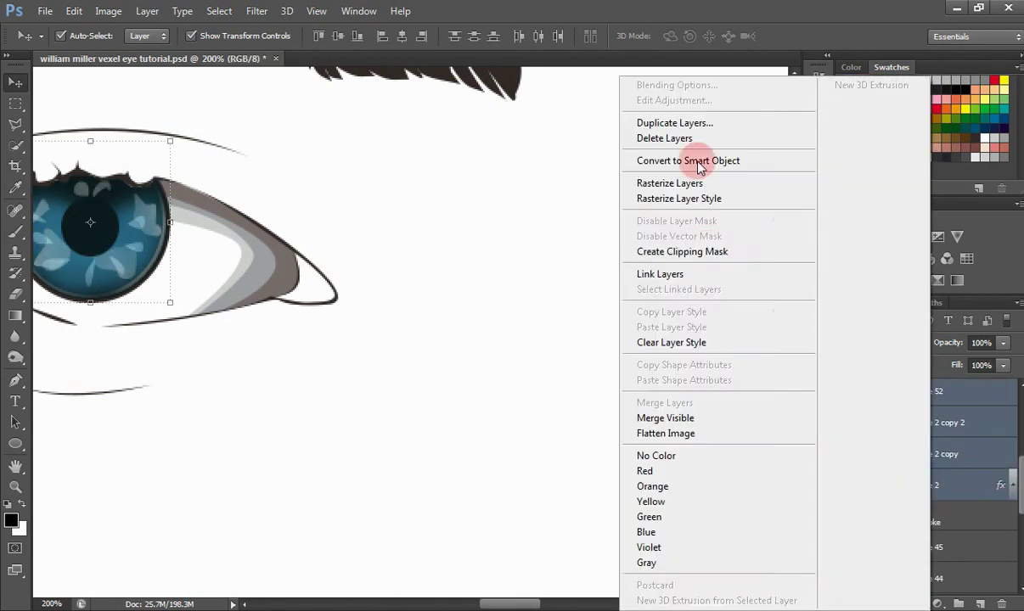
click(645, 123)
click(657, 189)
- Transform the duplicated iris layers, moving them onto the other eye at X 1770 px, Y 1141.5 px
key(ctrl+t)
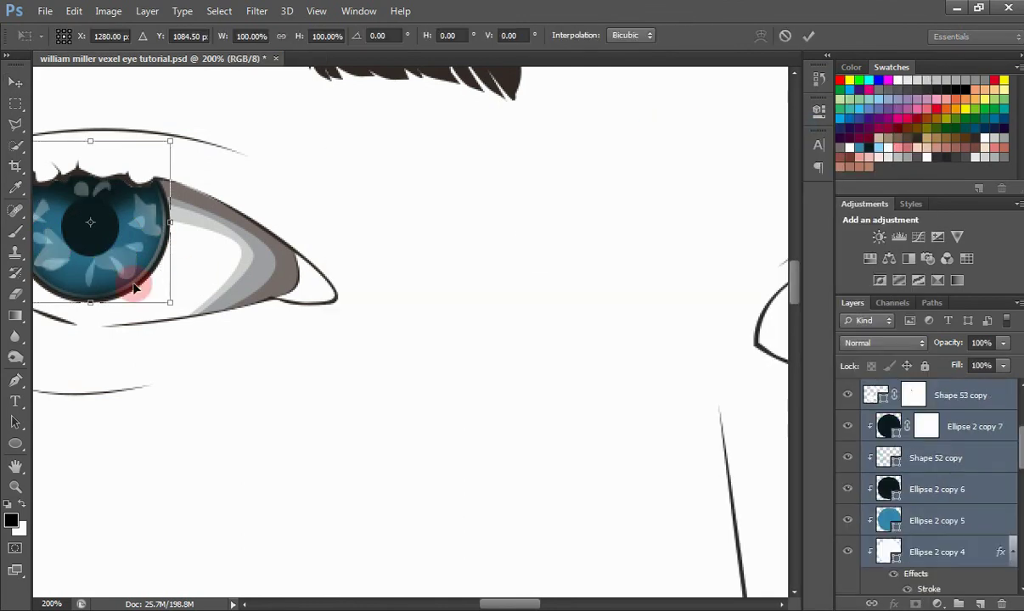
drag(134, 287, 671, 310)
drag(491, 603, 533, 604)
drag(274, 300, 528, 358)
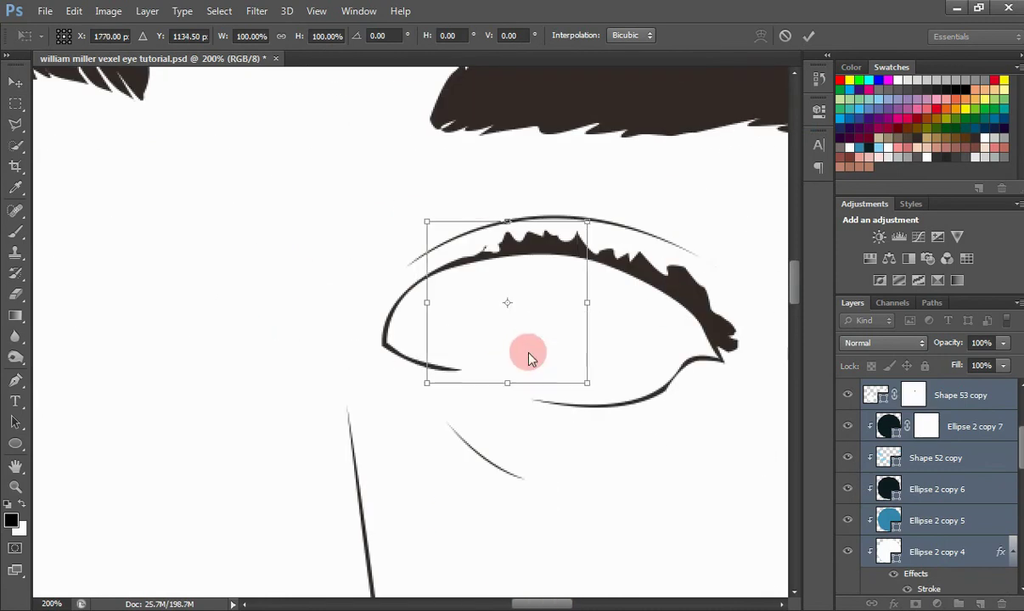
key(Down)
key(Down)
key(Down)
key(Down)
key(Down)
key(Down)
key(Down)
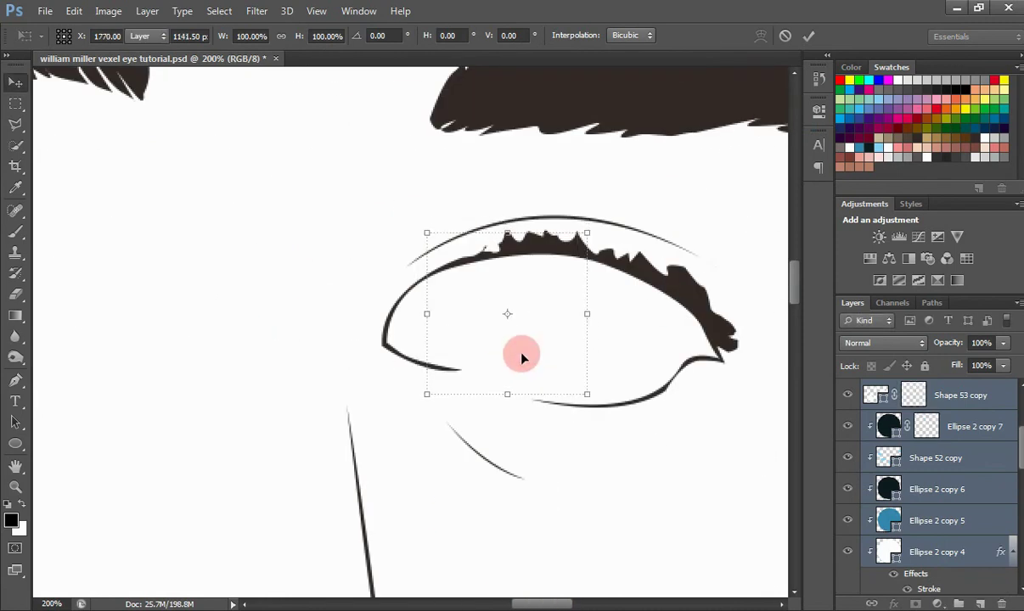
key(Return)
- Create a clipping mask for the original reflection layer, Shape 53
mouse_move(1018, 450)
mouse_down()
mouse_move(1019, 417)
mouse_move(1020, 480)
mouse_move(1019, 465)
mouse_up()
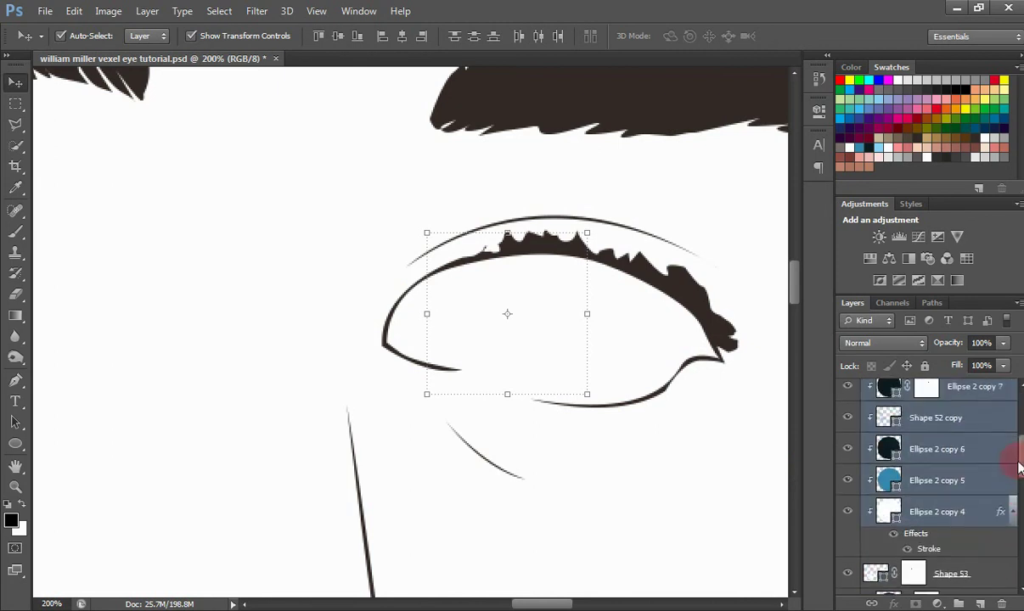
right_click(958, 574)
click(781, 212)
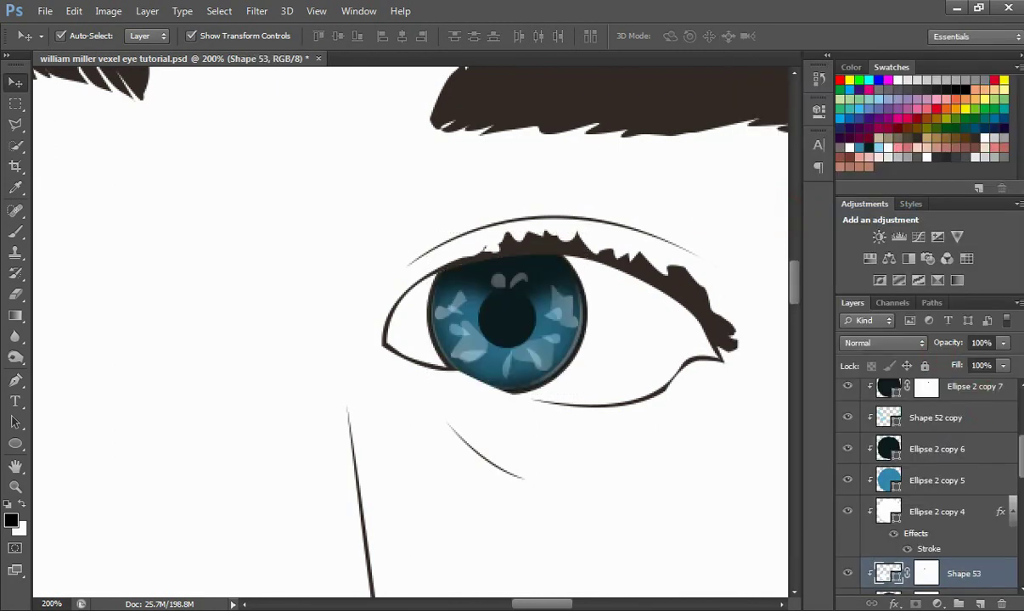
- Align the copied iris layers with the iris in the reference photo at X 1778 px, Y 1137.5 px, and hide the photo
mouse_move(1020, 456)
mouse_down()
mouse_move(1018, 403)
mouse_move(1020, 471)
mouse_up()
click(846, 397)
click(968, 424)
shift+click(943, 577)
key(ctrl+t)
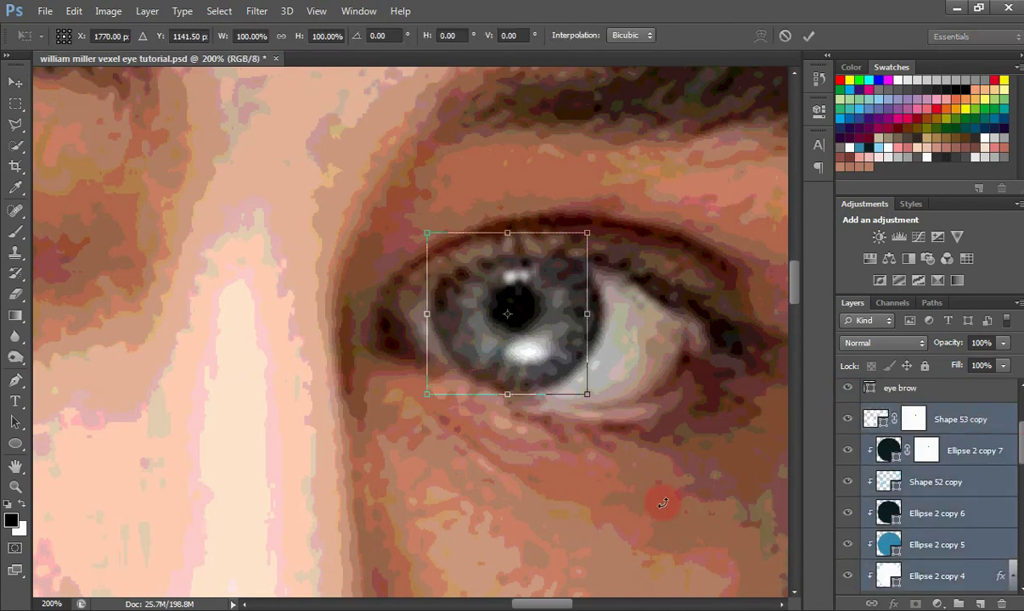
drag(504, 318, 517, 312)
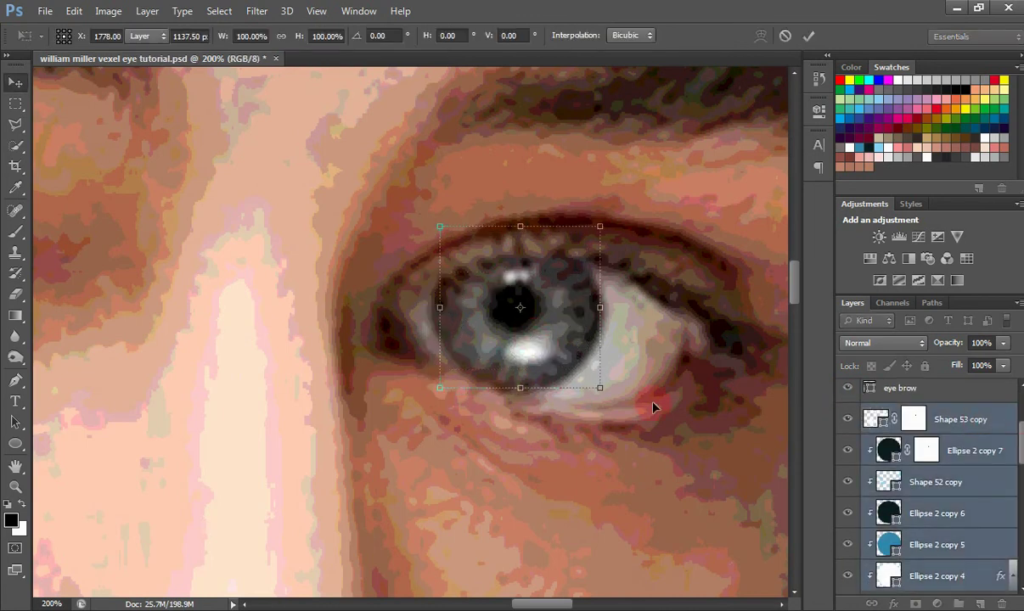
key(Return)
scroll(849, 399, up, 4)
click(847, 396)
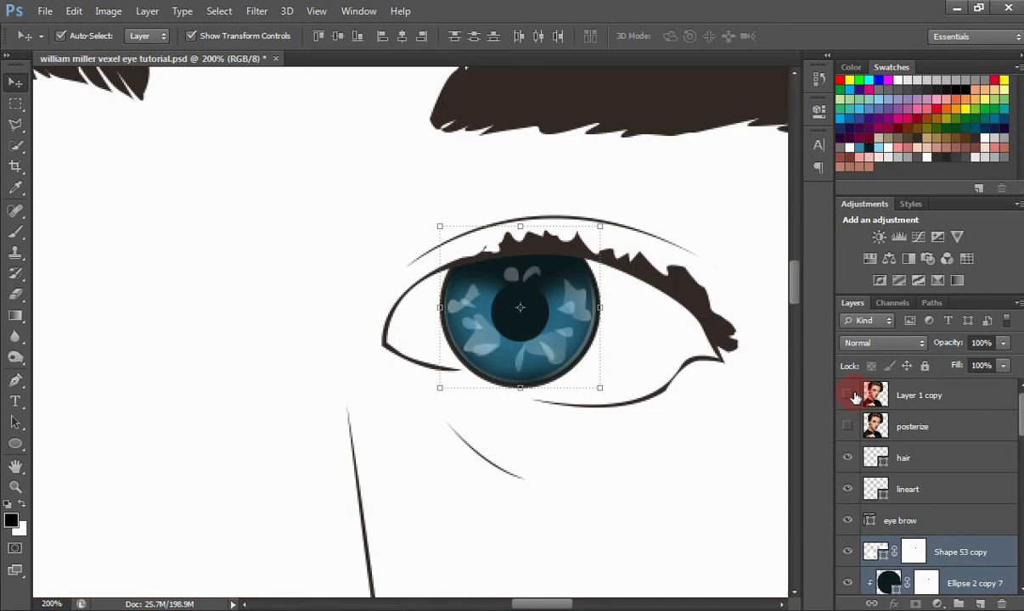
- Show the reference photo and start a pen shape above Shape 53, tracing the outer shadow edge on the second eye's white
drag(1022, 424, 1021, 482)
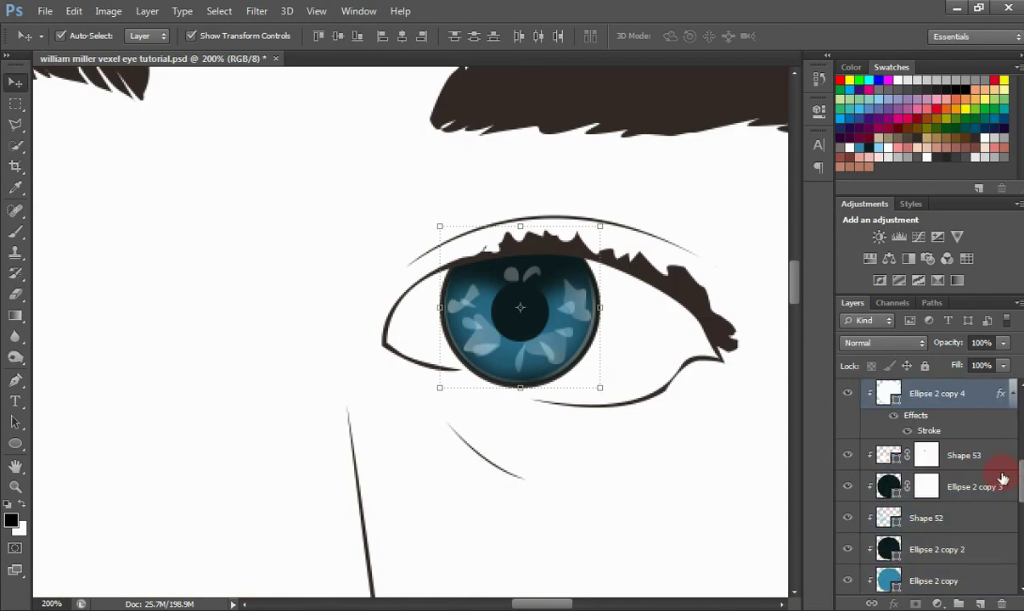
click(960, 456)
scroll(934, 424, up, 5)
click(847, 396)
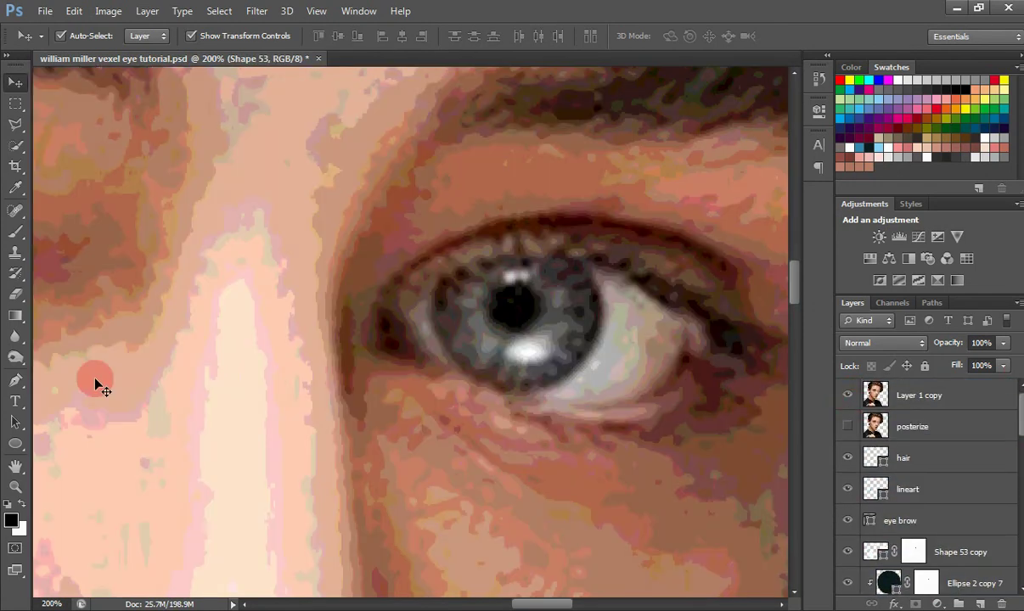
click(15, 380)
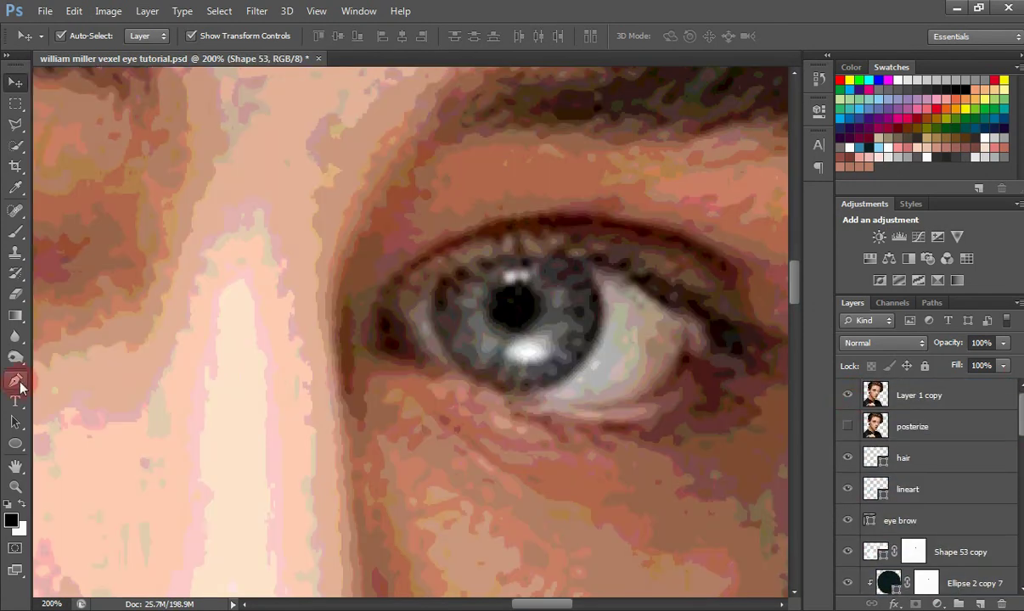
click(573, 410)
drag(641, 346, 542, 285)
- Hide the photo and close the shadow outline through the inner eye corner and around the outside of the eye
click(847, 396)
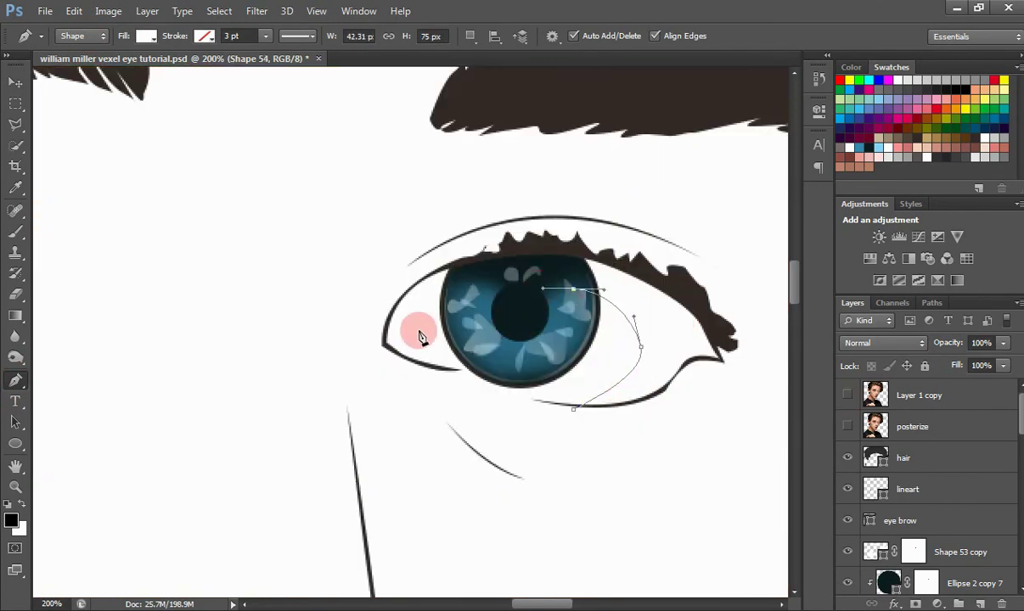
drag(420, 334, 441, 366)
click(462, 380)
drag(362, 331, 372, 311)
drag(455, 235, 492, 225)
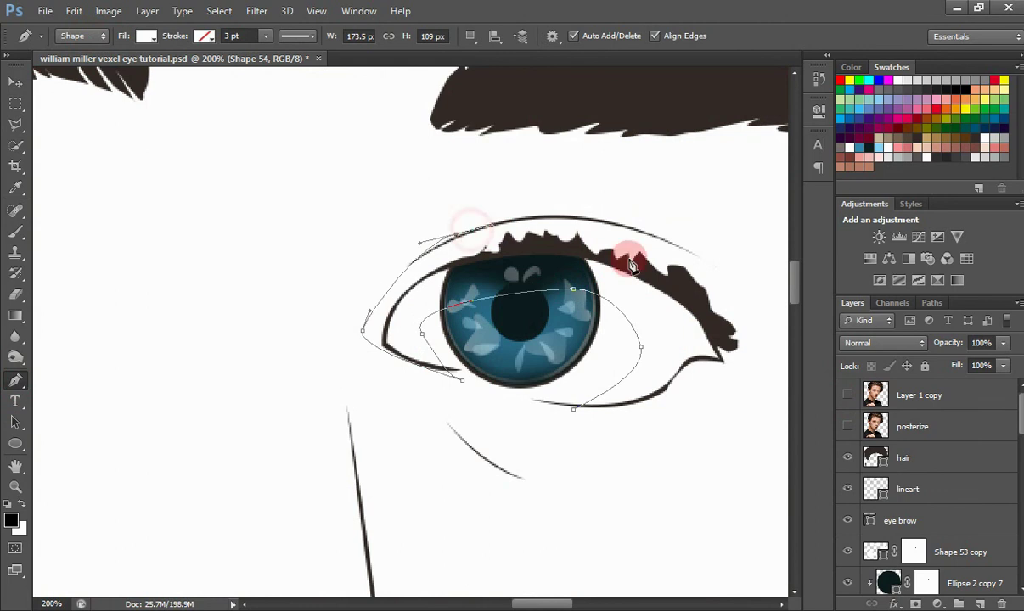
drag(699, 285, 720, 325)
drag(724, 389, 675, 406)
click(573, 408)
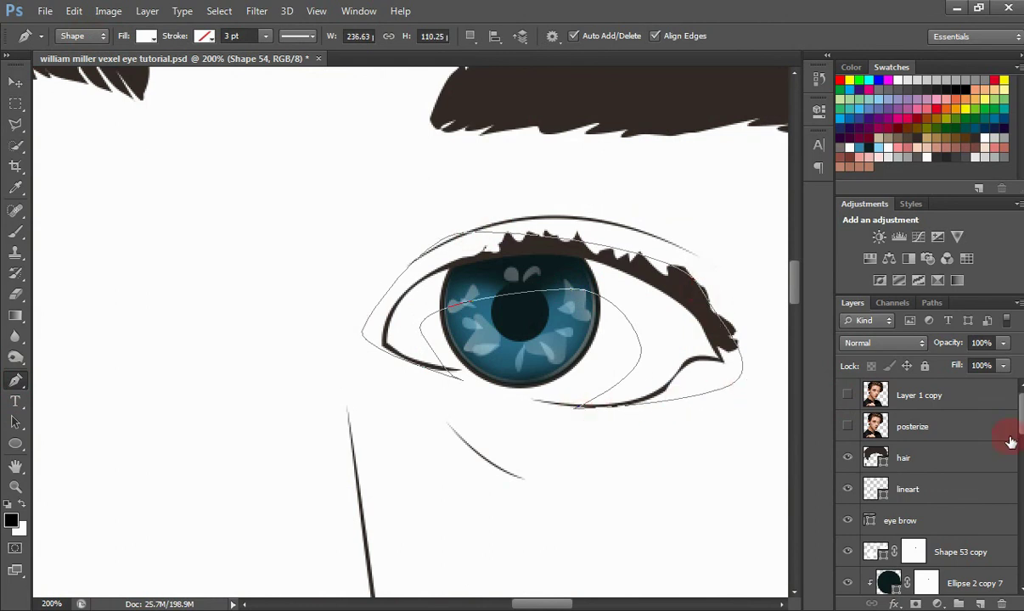
- Change the fill of the second eye's first shadow shape, Shape 54, to a light grey
scroll(1006, 510, down, 5)
double_click(898, 588)
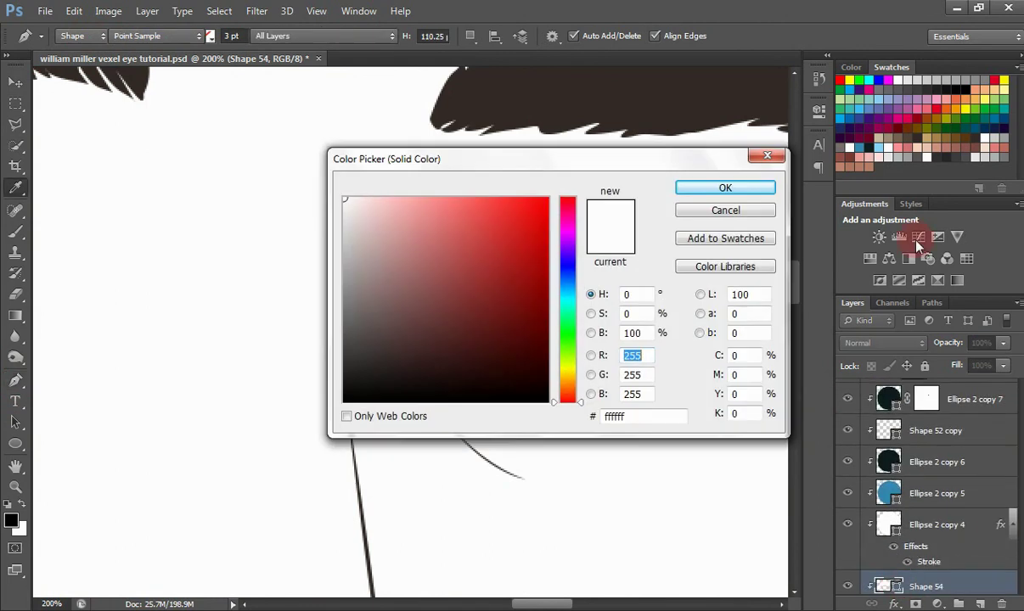
click(932, 136)
click(726, 188)
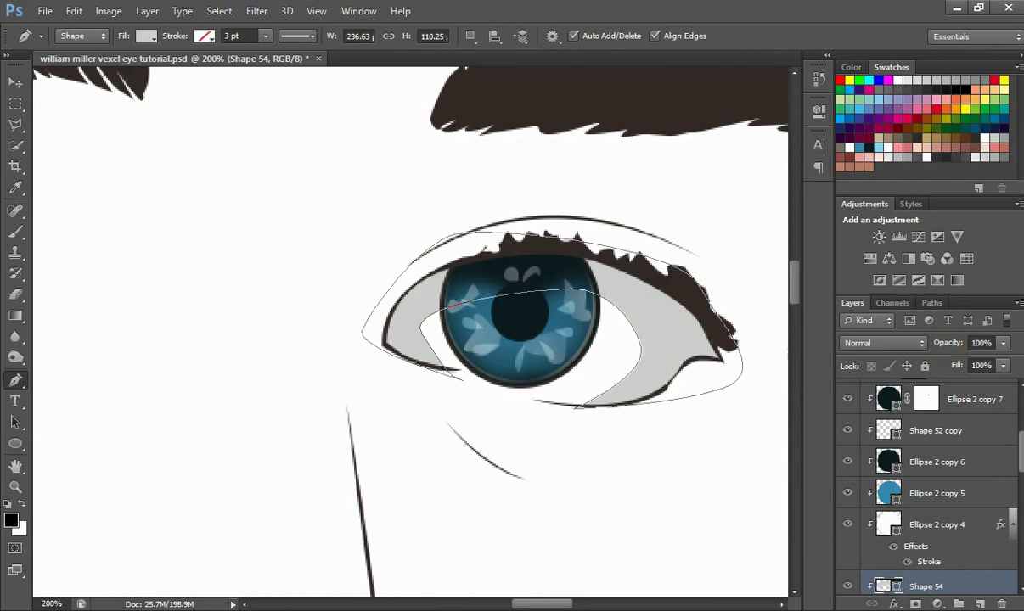
- Show the reference photo and start a new pen shape above Shape 54, tracing a second shadow edge on the outer white
scroll(900, 429, up, 4)
scroll(925, 475, down, 5)
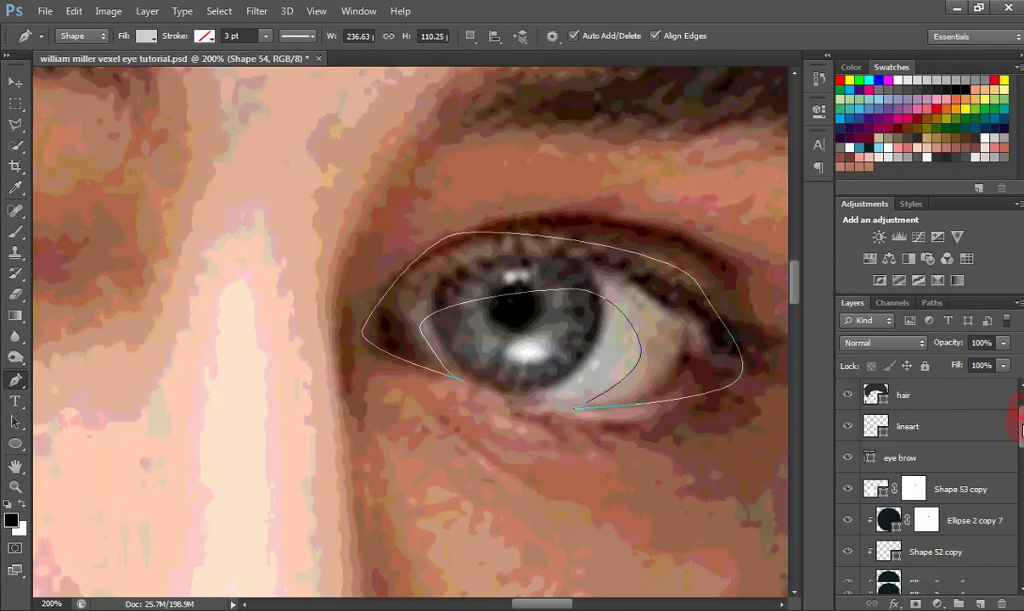
click(596, 412)
drag(656, 336, 640, 288)
drag(1020, 438, 1021, 387)
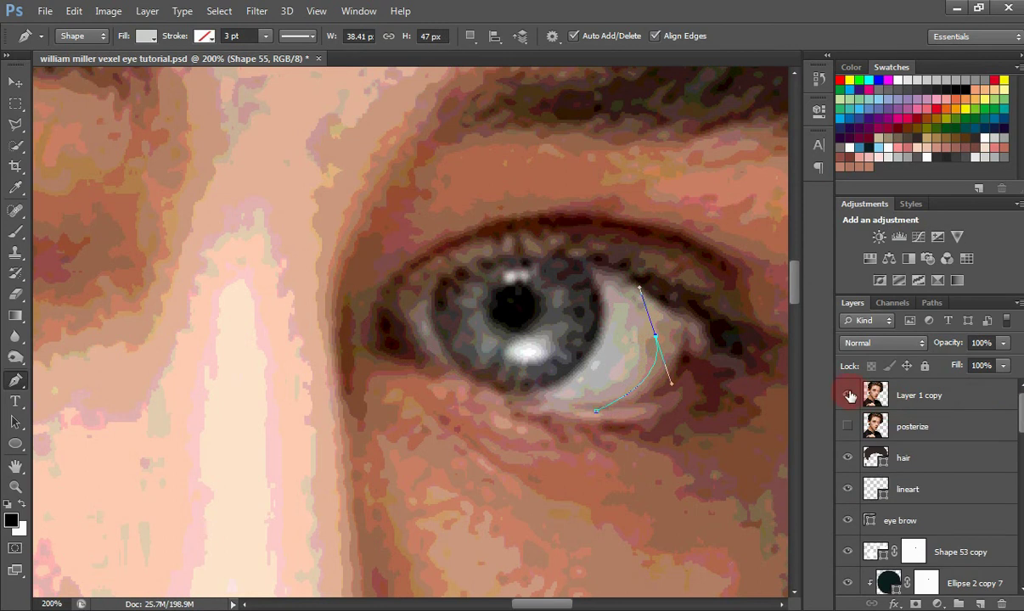
- Hide the photo and close the second shadow outline across the iris, through the inner corner and around the outside of the eye
click(847, 395)
drag(586, 273, 561, 271)
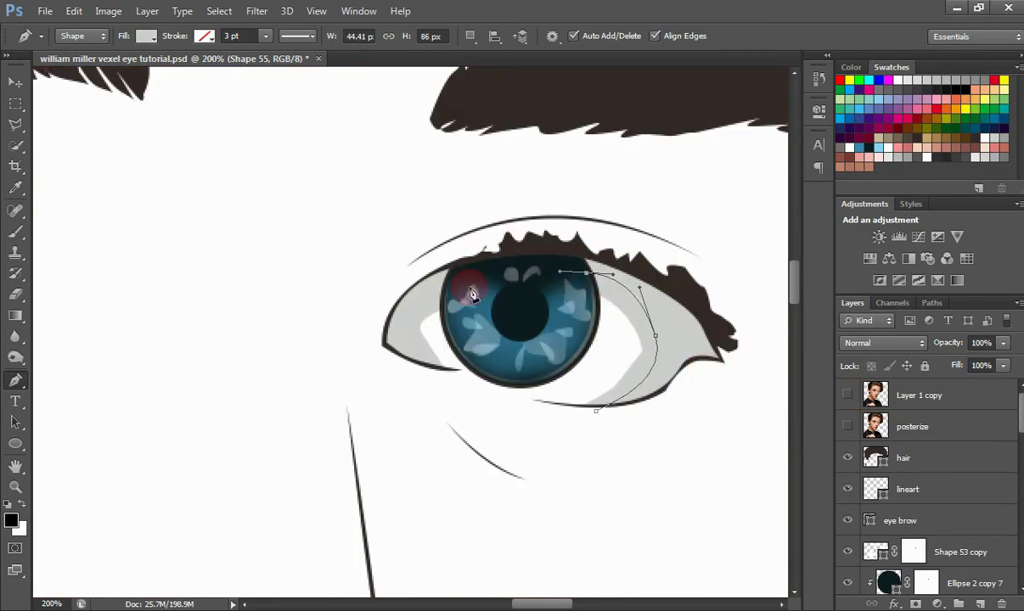
drag(427, 363, 440, 374)
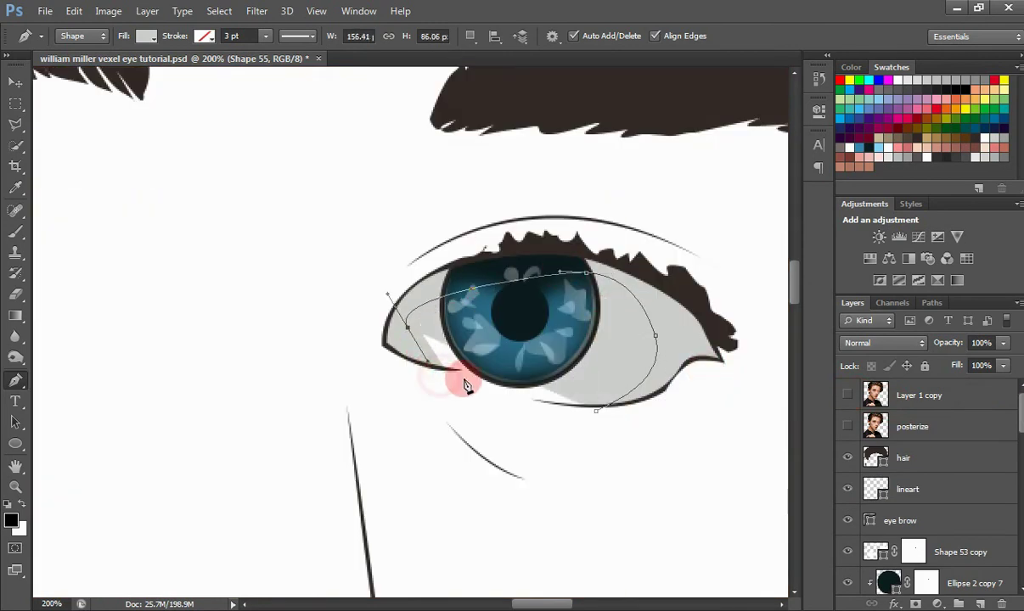
drag(370, 334, 370, 302)
drag(480, 227, 541, 222)
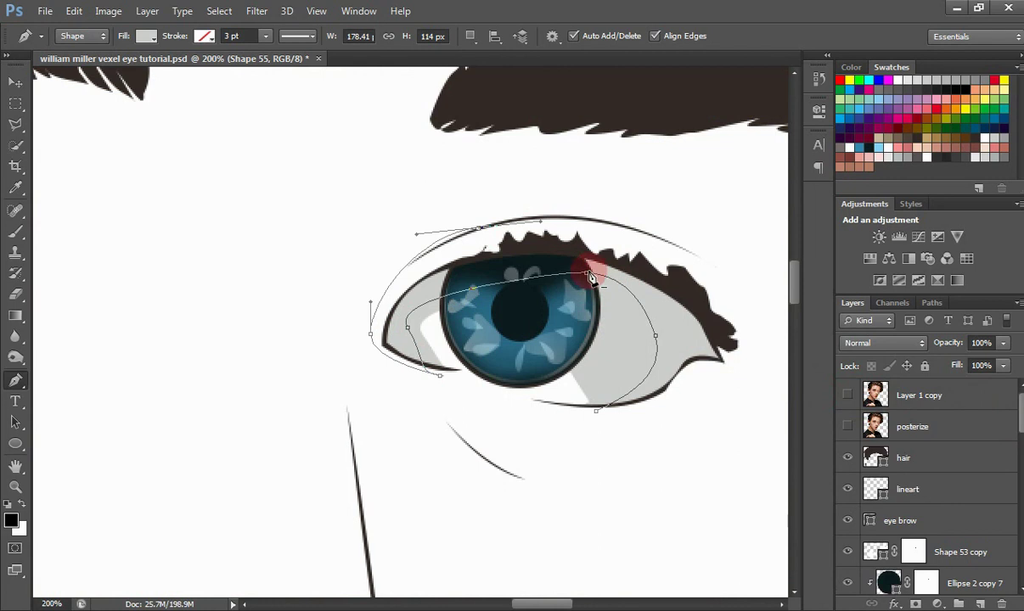
drag(744, 347, 741, 373)
drag(596, 411, 613, 288)
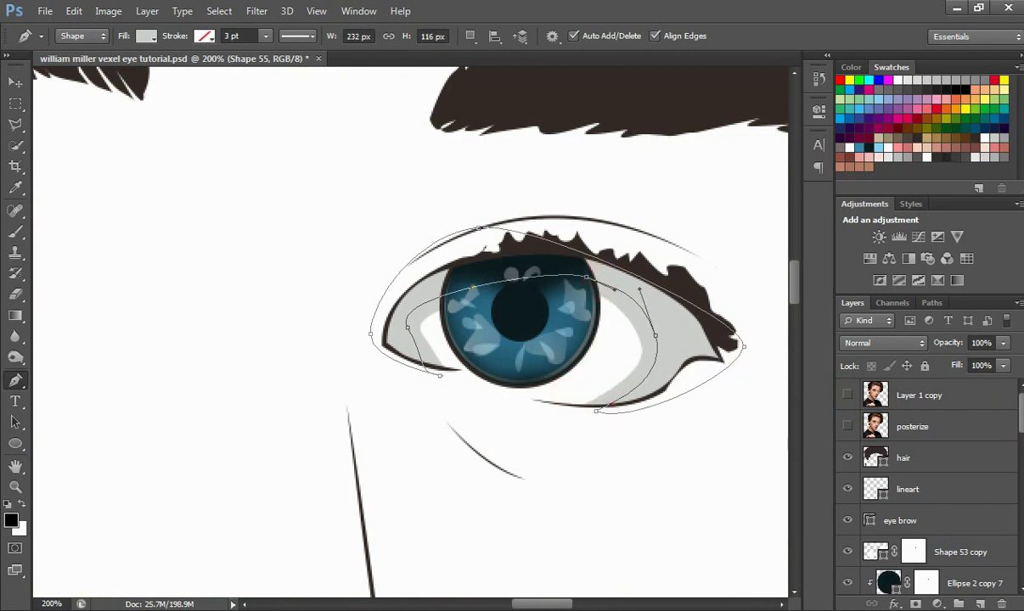
- Set the fill of the second shadow shape, Shape 55, to the medium grey 9fa0a3
drag(1022, 425, 1008, 468)
click(894, 507)
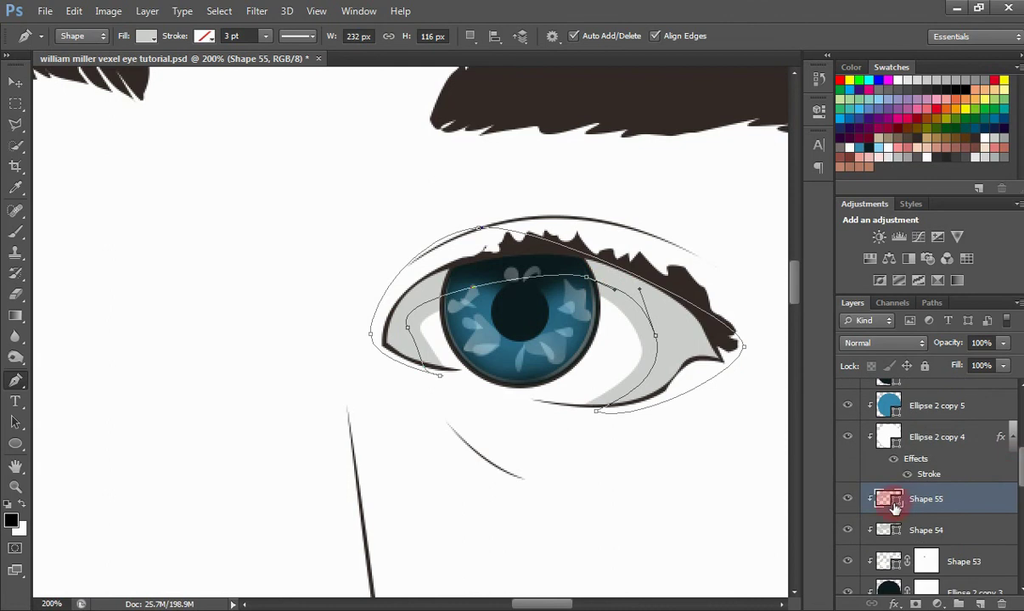
double_click(899, 502)
click(1010, 130)
click(758, 186)
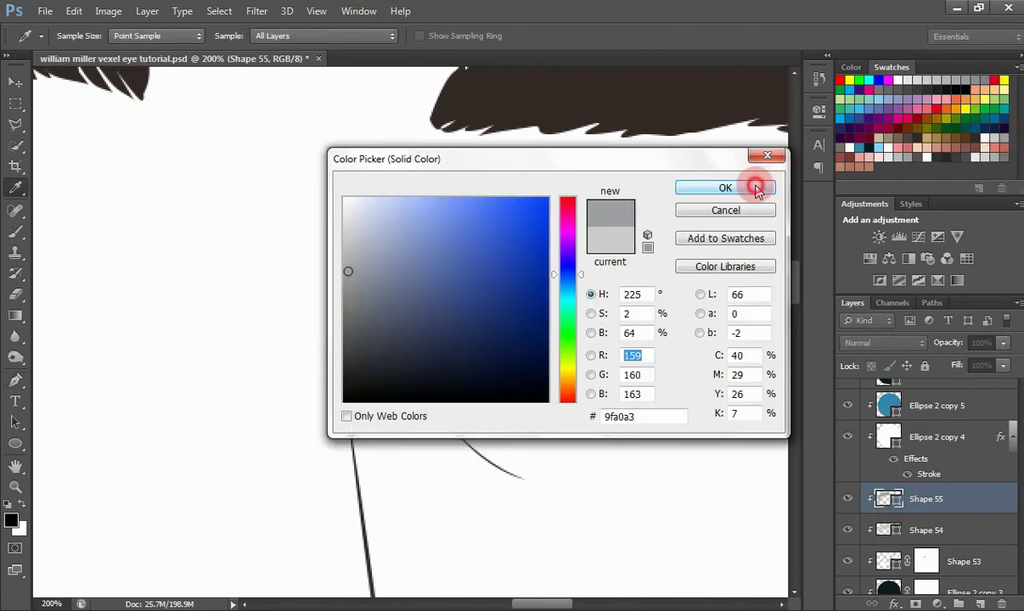
click(479, 61)
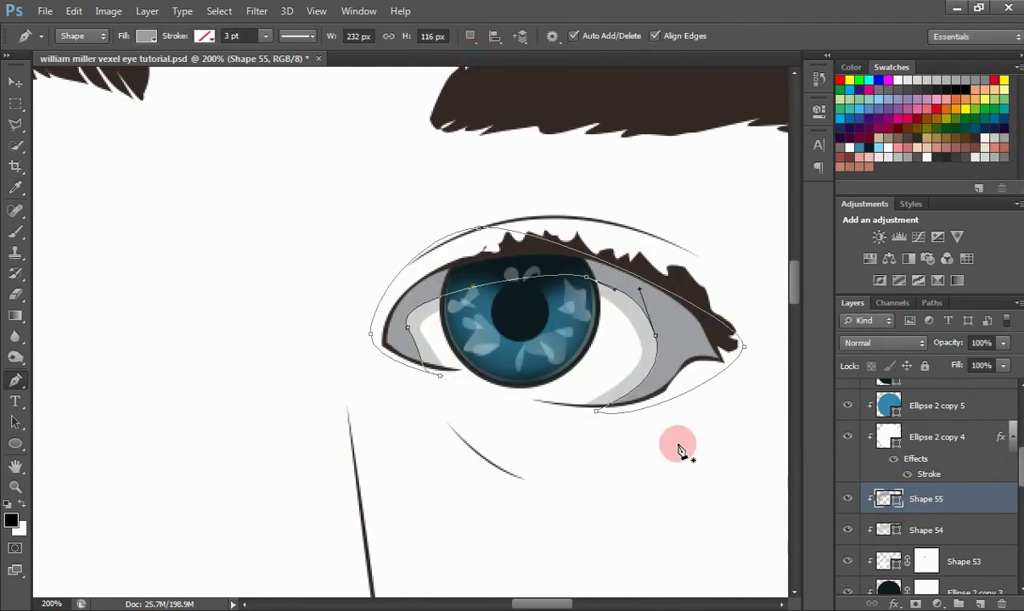
- Show the reference photo and start a third shadow shape above Shape 55, tracing the darker edge of the outer white
drag(1020, 466, 1020, 408)
click(847, 394)
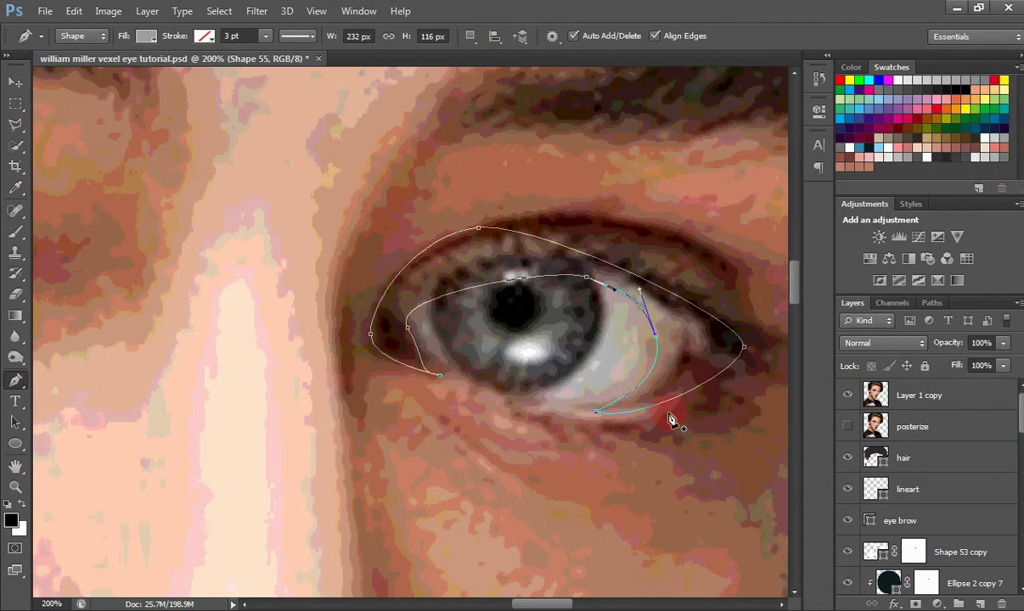
click(630, 419)
drag(642, 305, 643, 304)
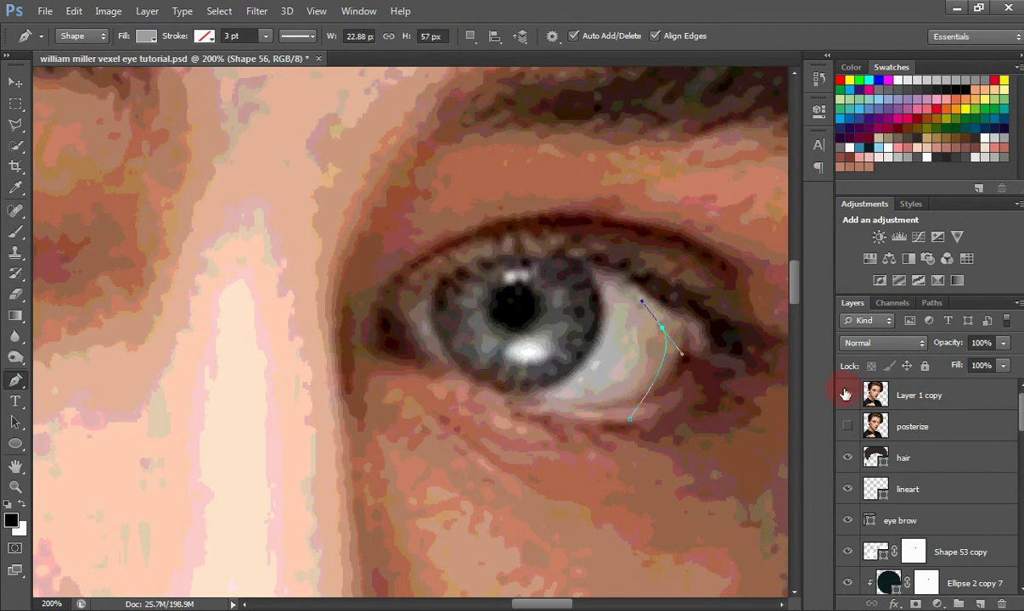
- Hide the photo and complete the third shadow outline over the iris, into the inner corner and back around the eye's outside
click(847, 394)
drag(550, 268, 464, 262)
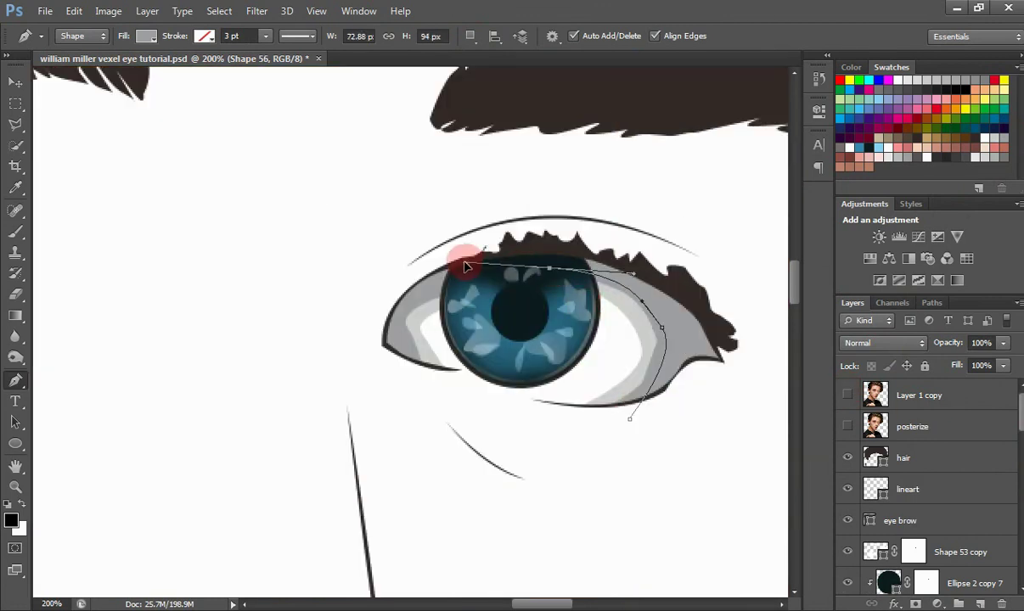
drag(403, 337, 402, 334)
click(426, 369)
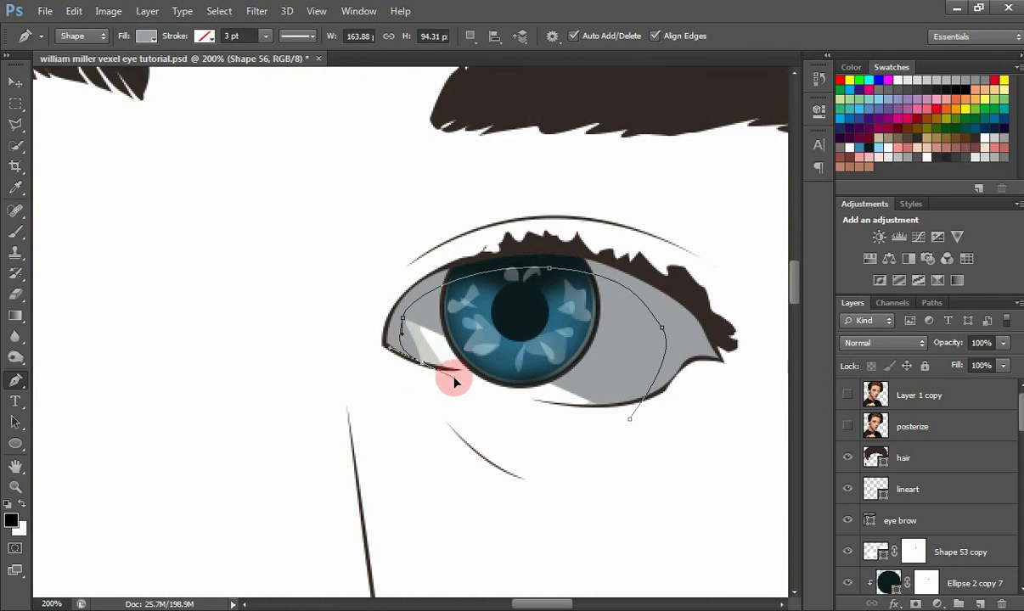
drag(454, 379, 454, 380)
drag(338, 335, 364, 302)
drag(470, 244, 505, 237)
drag(717, 307, 729, 340)
drag(727, 375, 695, 391)
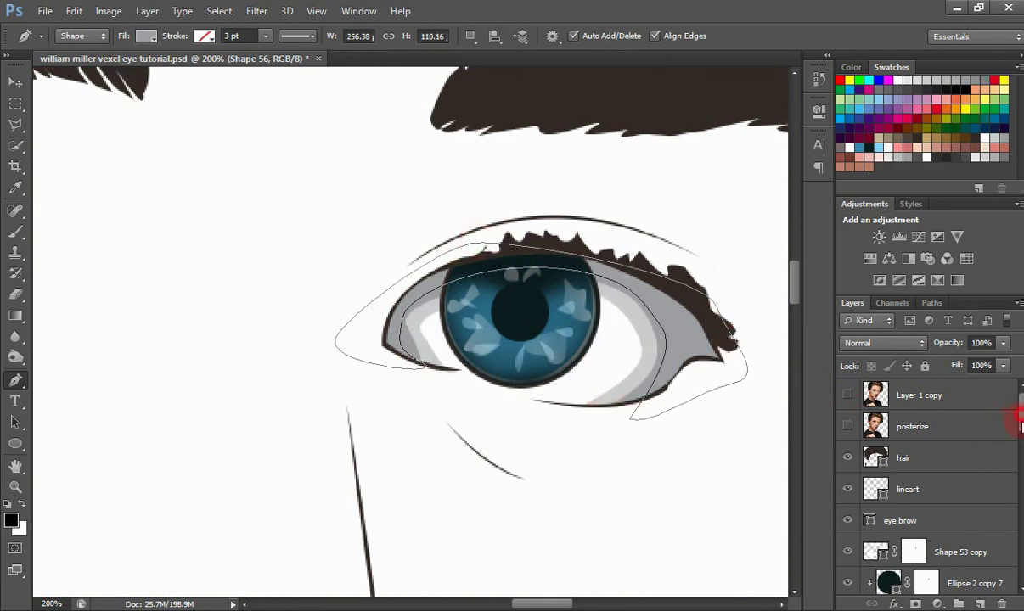
- Change the fill of the third shadow shape, Shape 56, to a dark brownish grey
drag(1020, 424, 1020, 473)
double_click(895, 491)
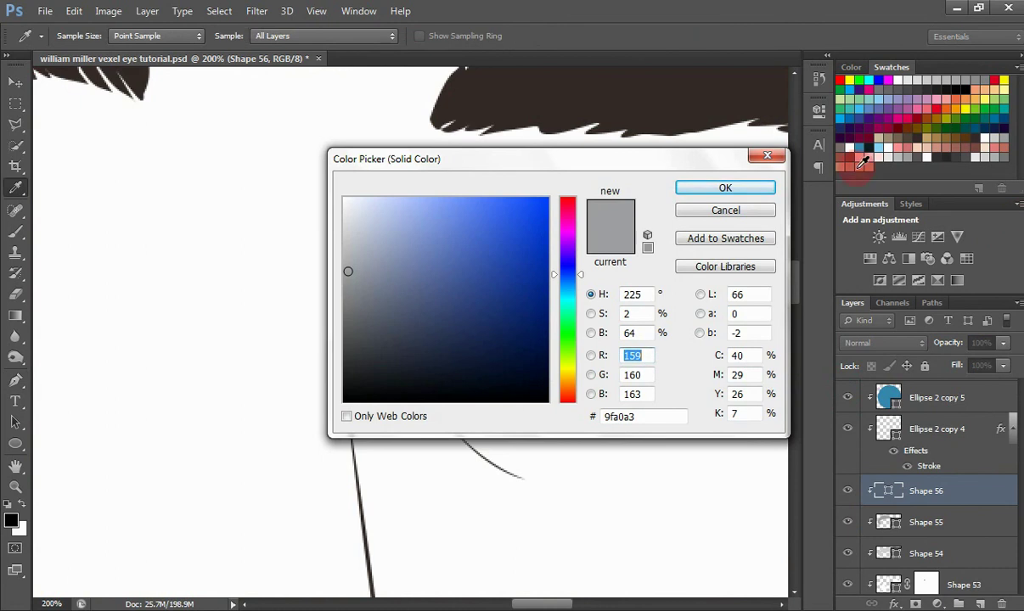
click(847, 142)
click(747, 187)
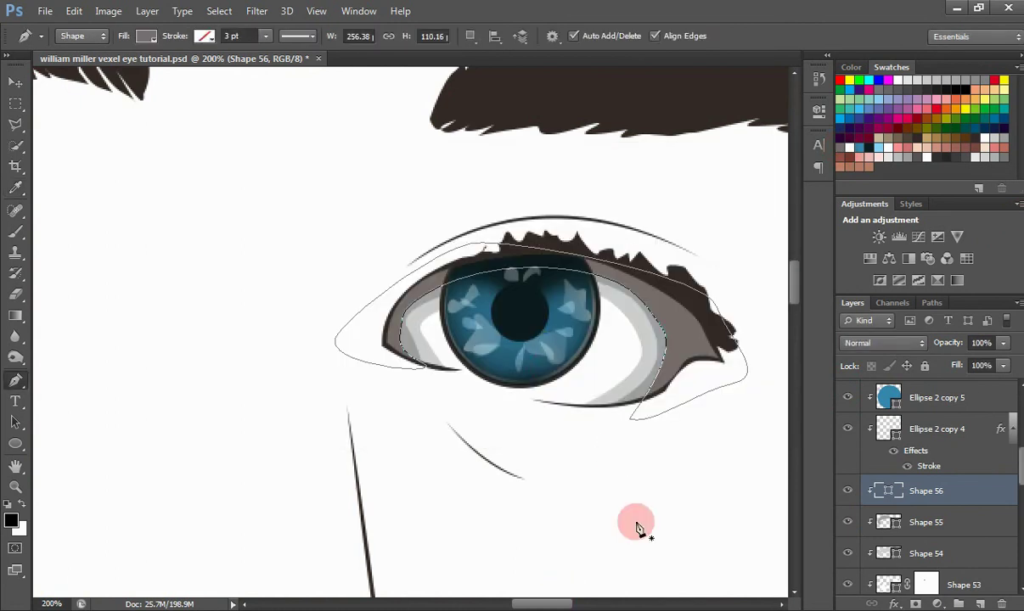
- Delete the copied reflection layer, Shape 53 copy, and show the reference photo ready for tracing with the Pen tool
key(v)
click(549, 353)
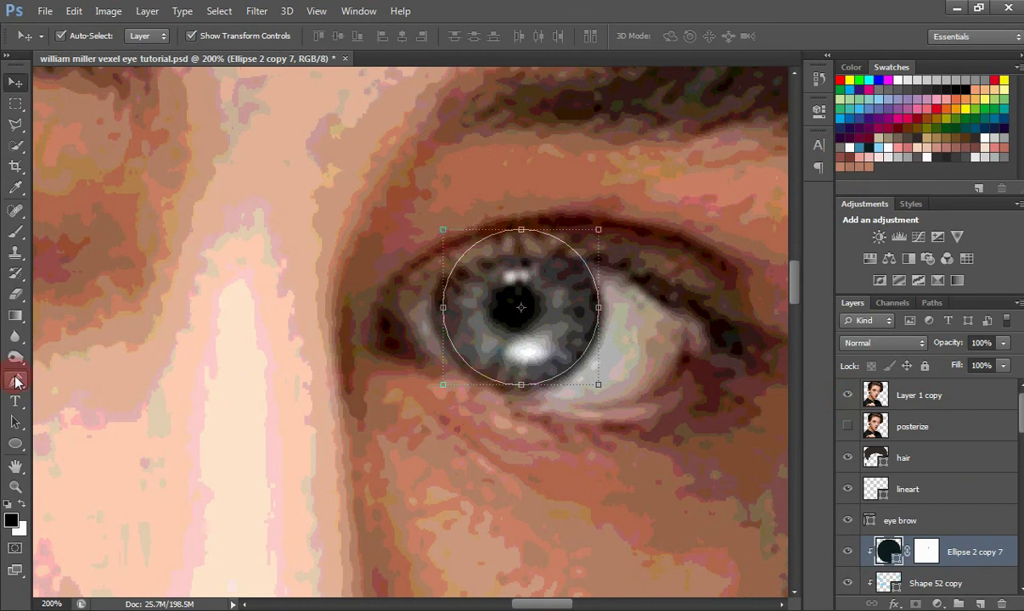
click(15, 381)
- Trace the small bright reflection just above the pupil as a closed pen shape above Ellipse 2 copy 7
click(515, 279)
click(507, 275)
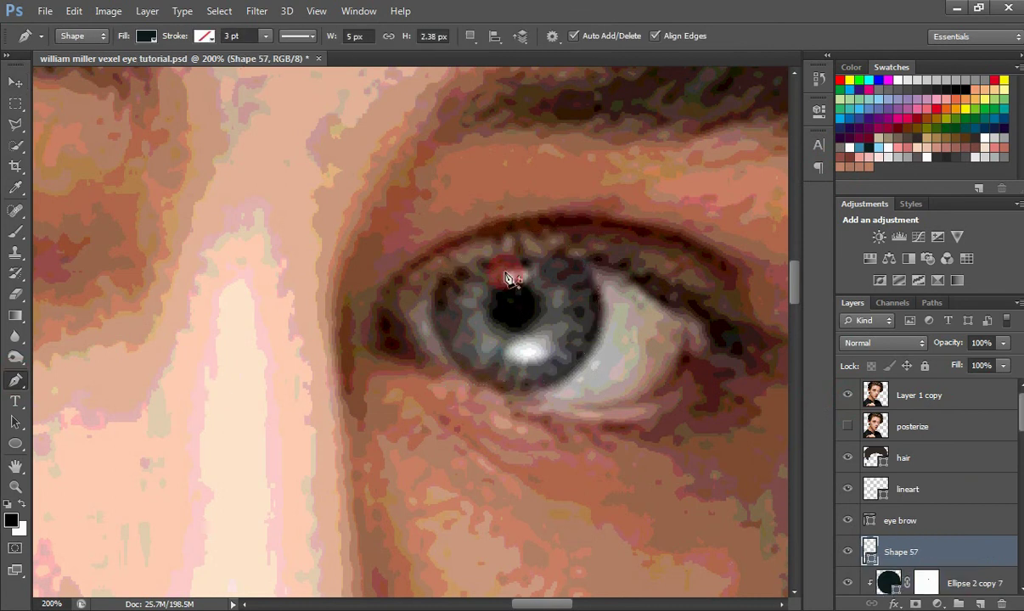
click(500, 277)
click(510, 269)
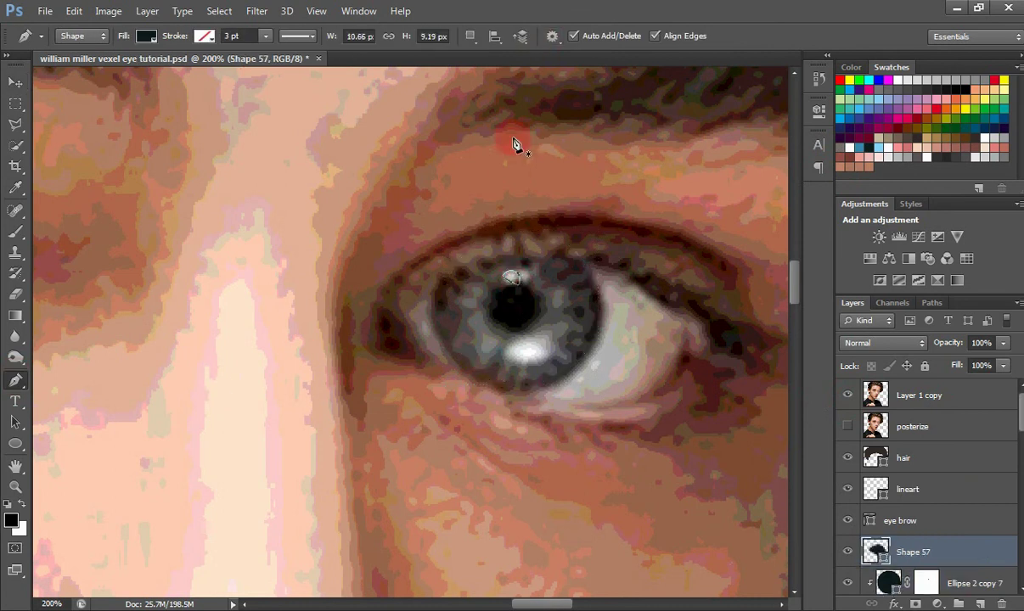
- Set the path operation to Combine Shapes and trace a second small reflection beside the first above the pupil
click(470, 37)
click(478, 74)
click(523, 282)
click(539, 276)
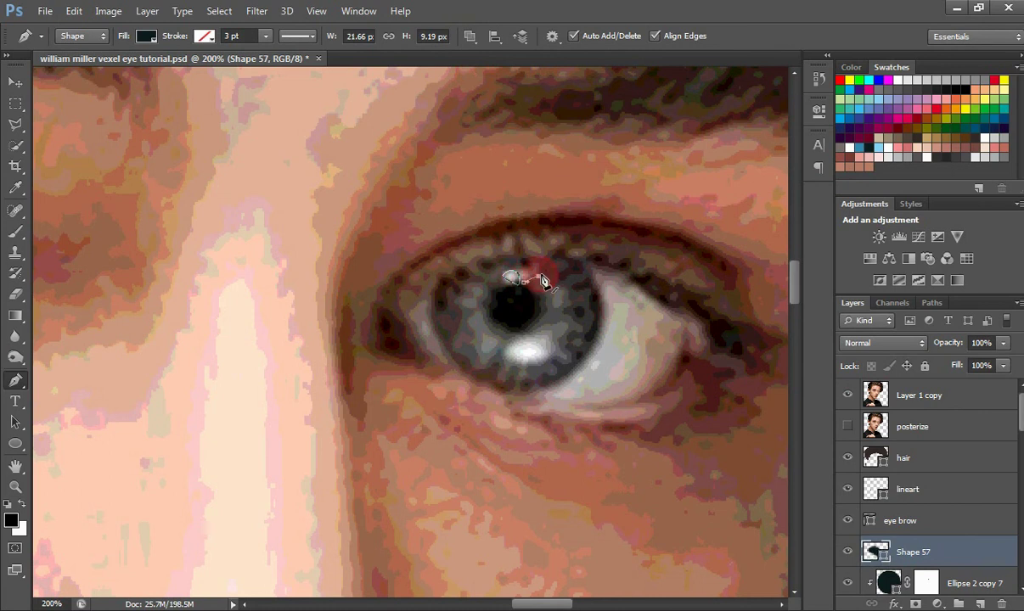
click(540, 268)
click(523, 284)
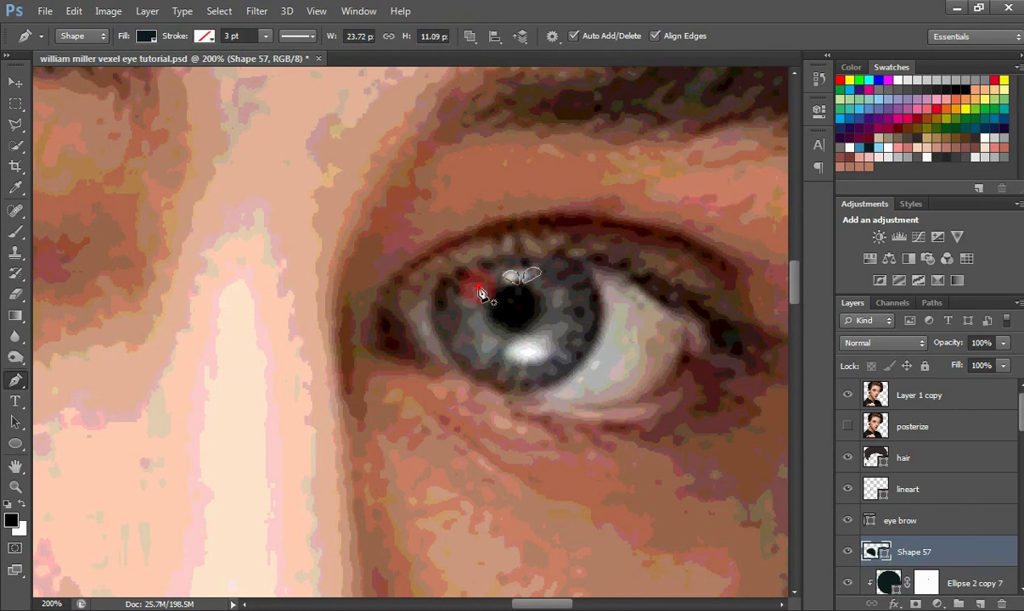
- Add a small reflection on the iris's upper inner side and outline the large bright reflection below the pupil
click(463, 303)
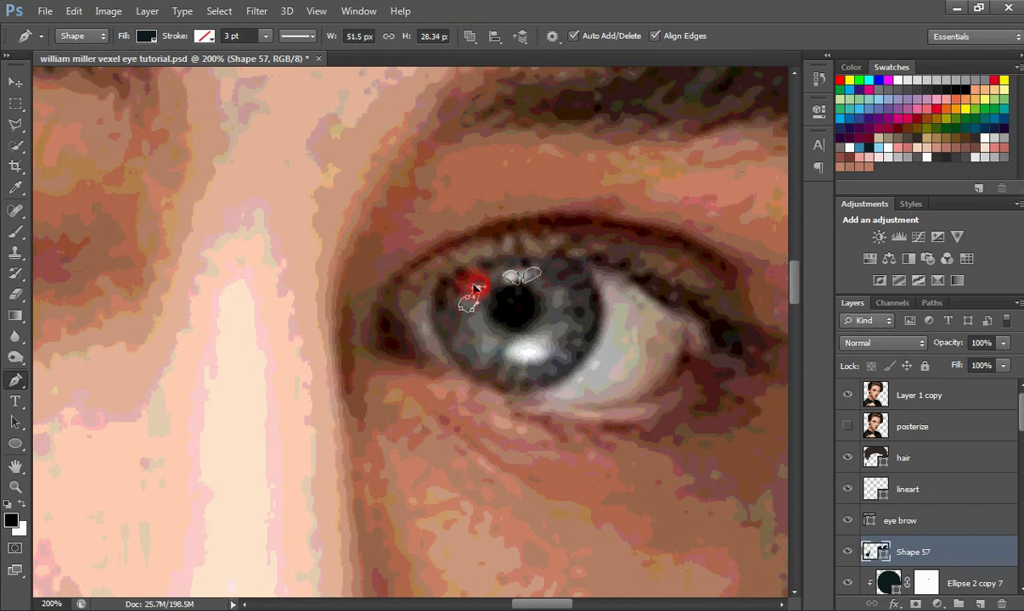
click(543, 337)
click(521, 340)
click(506, 349)
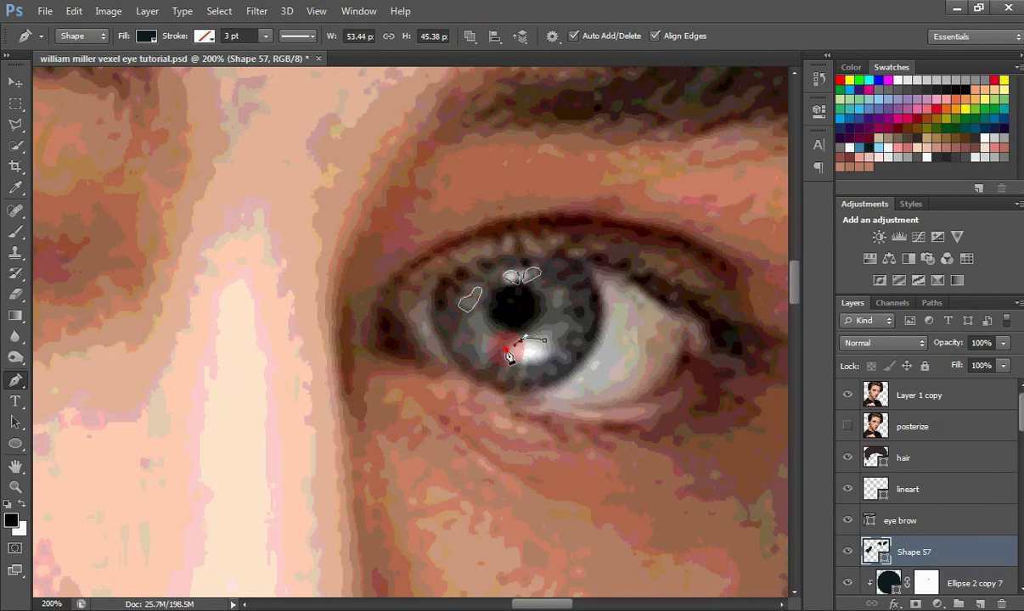
drag(515, 360, 529, 360)
click(545, 339)
click(544, 340)
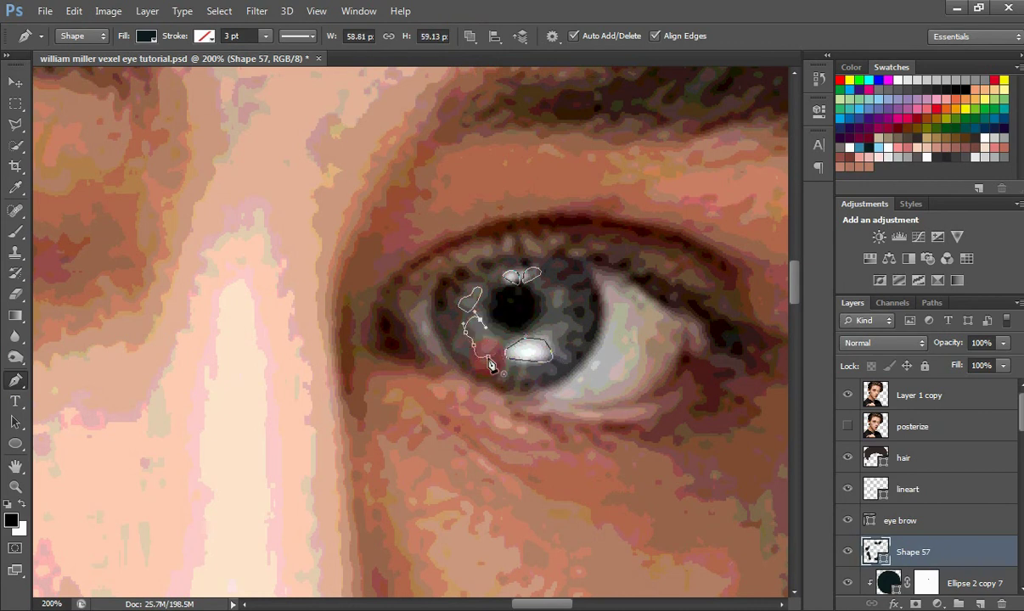
- Add two more reflection outlines to the same shape, one on the iris's lower inner side and one on its outer side
click(476, 318)
click(562, 285)
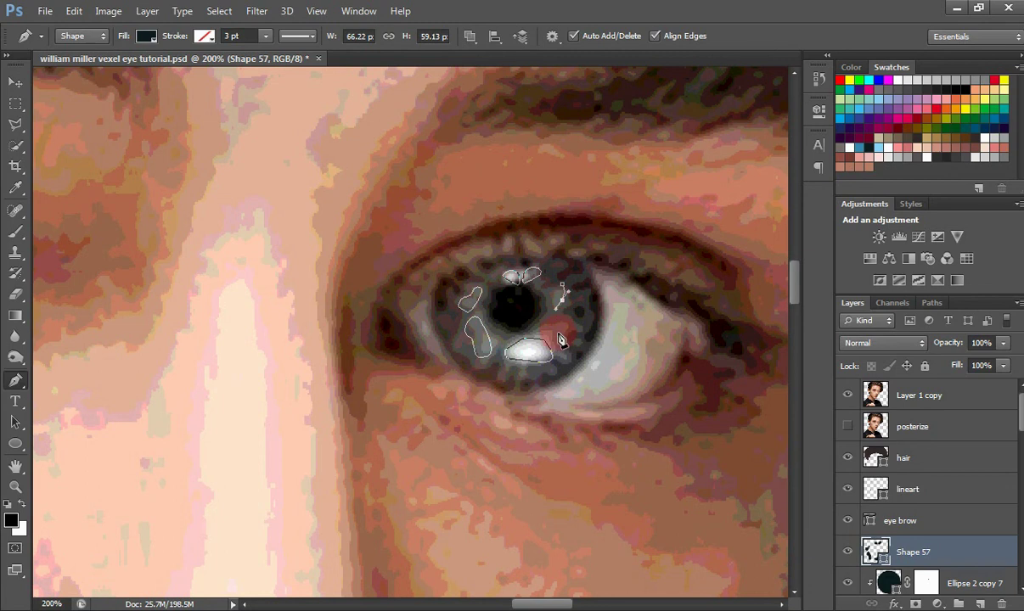
click(570, 313)
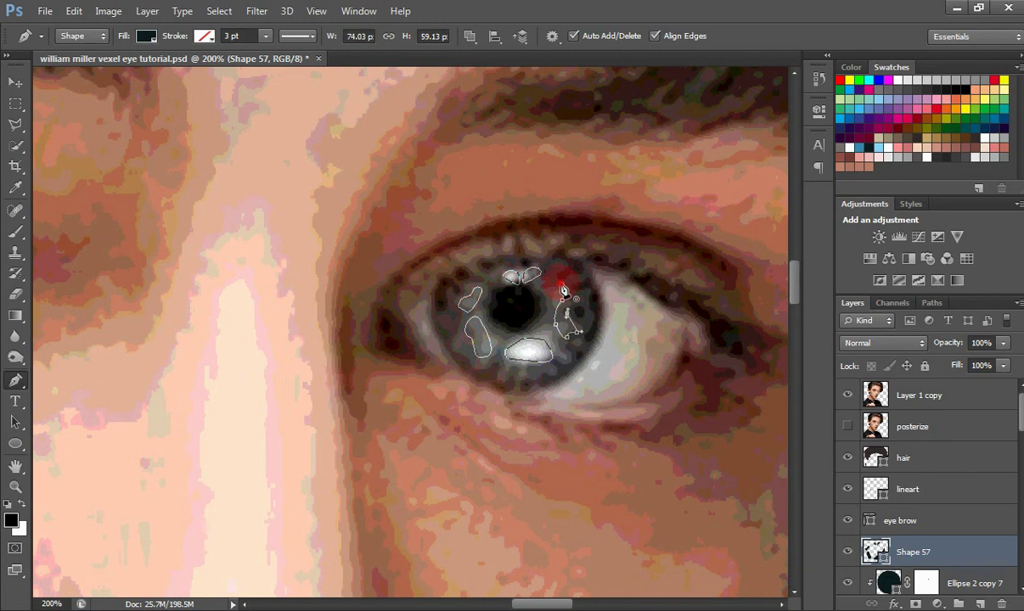
click(726, 333)
- Hide the reference photo and set the fill of the reflection shape, Shape 57, to white
click(846, 395)
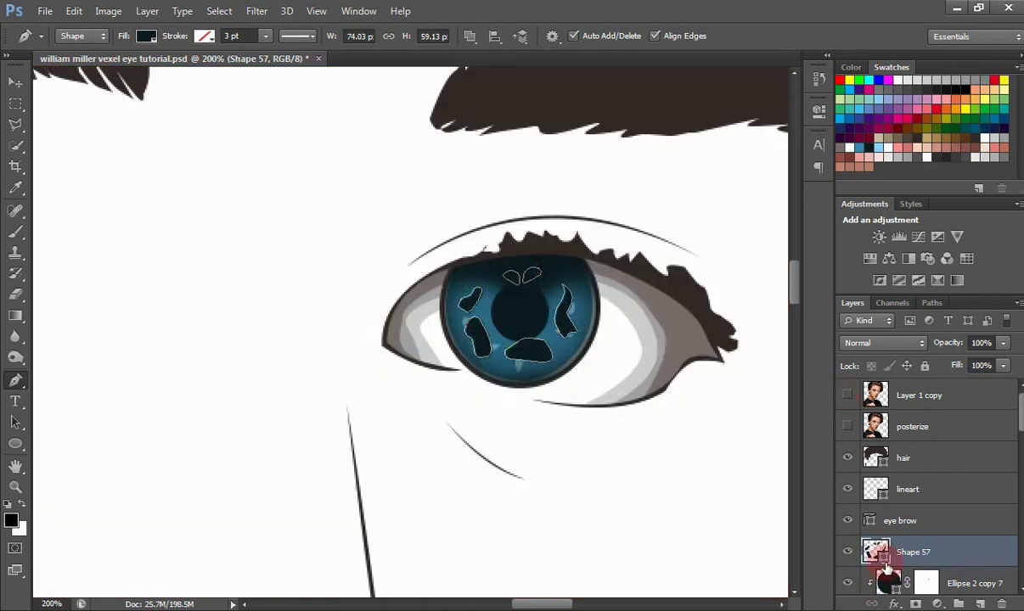
double_click(882, 553)
click(343, 199)
click(724, 186)
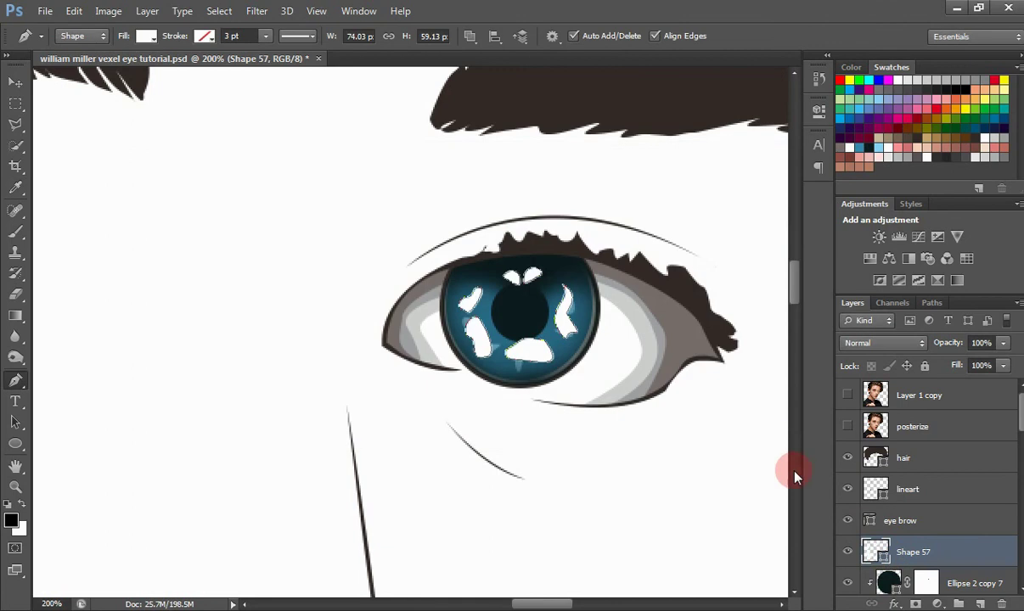
- Add a layer mask to Shape 57 and fade the reflections with a black 30 px brush at 22% opacity
click(894, 602)
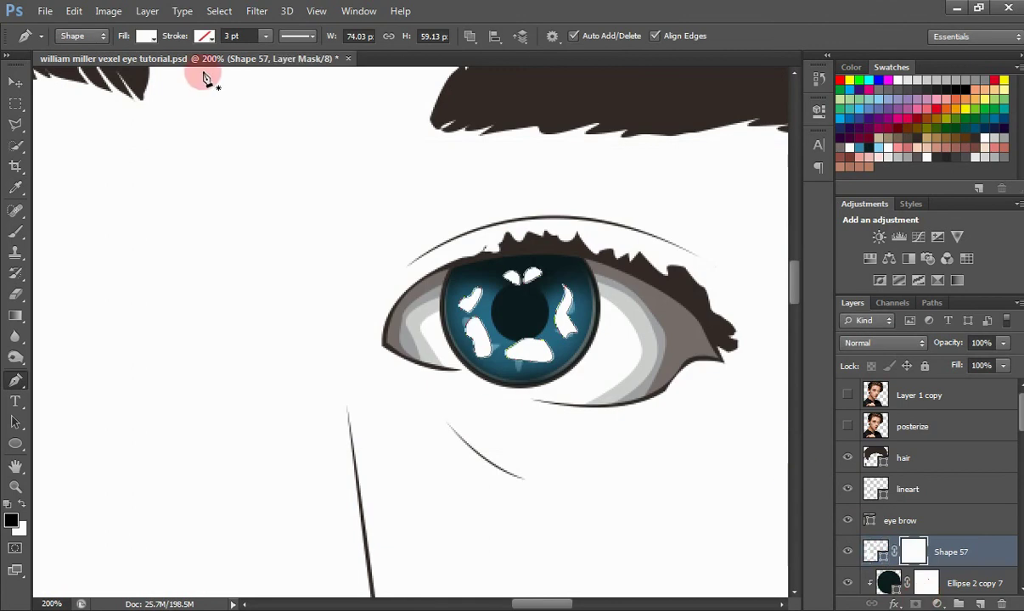
click(15, 238)
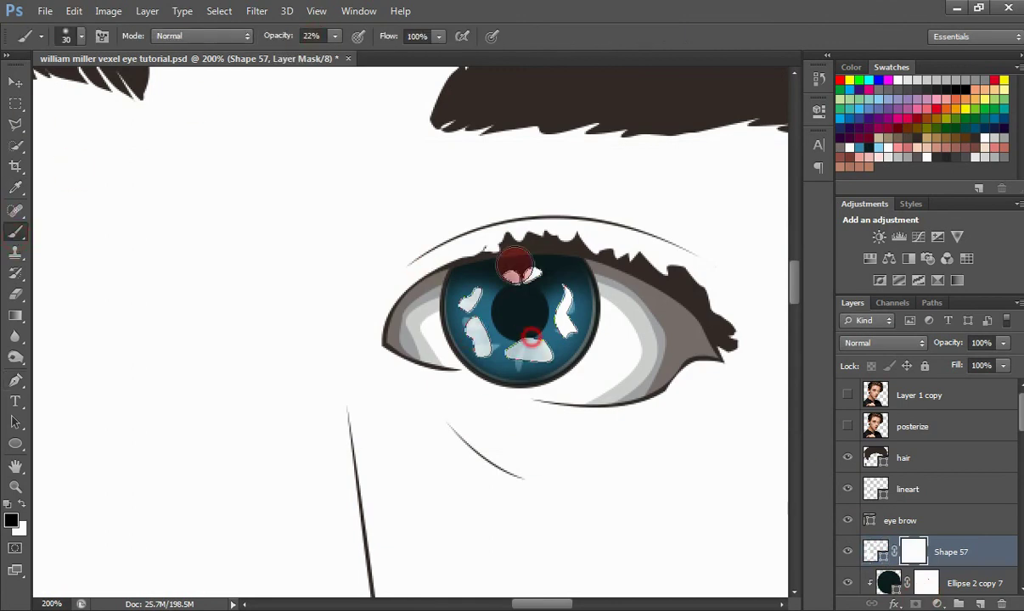
drag(515, 266, 535, 275)
drag(562, 390, 564, 306)
mouse_move(569, 359)
mouse_down()
mouse_move(557, 267)
mouse_move(541, 345)
mouse_move(514, 356)
mouse_up()
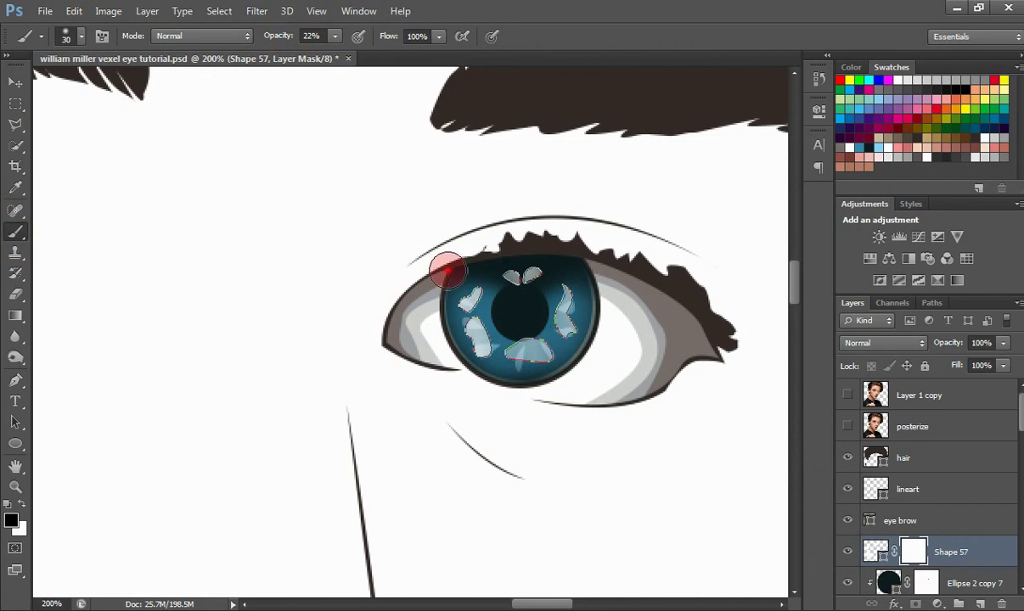
mouse_move(447, 270)
mouse_down()
mouse_move(506, 366)
mouse_move(491, 321)
mouse_move(459, 292)
mouse_move(490, 323)
mouse_move(529, 330)
mouse_move(557, 356)
mouse_move(525, 267)
mouse_move(555, 272)
mouse_move(462, 264)
mouse_move(522, 381)
mouse_move(589, 386)
mouse_move(474, 369)
mouse_up()
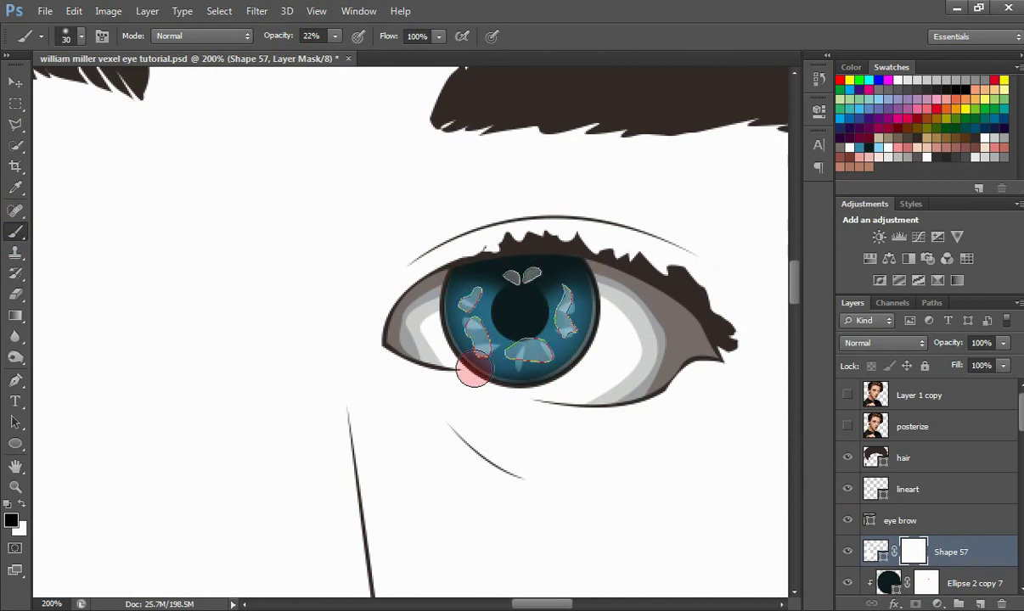
key(v)
key(ctrl+minus)
key(ctrl+minus)
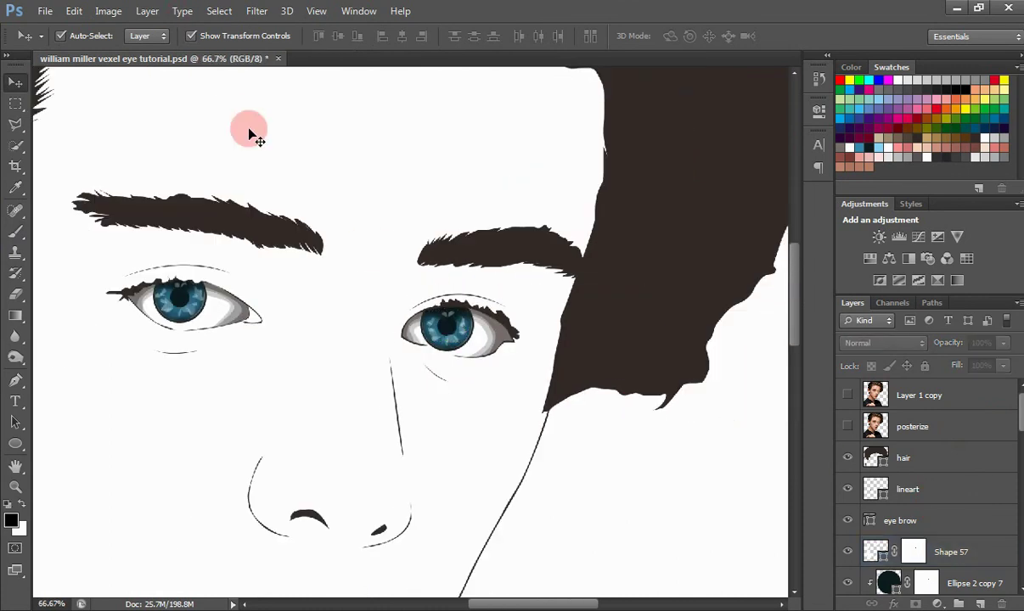
- Clip the reflection layer Shape 57 to the iris layer below it with a clipping mask
key(ctrl+minus)
key(ctrl+minus)
key(ctrl+minus)
key(ctrl+minus)
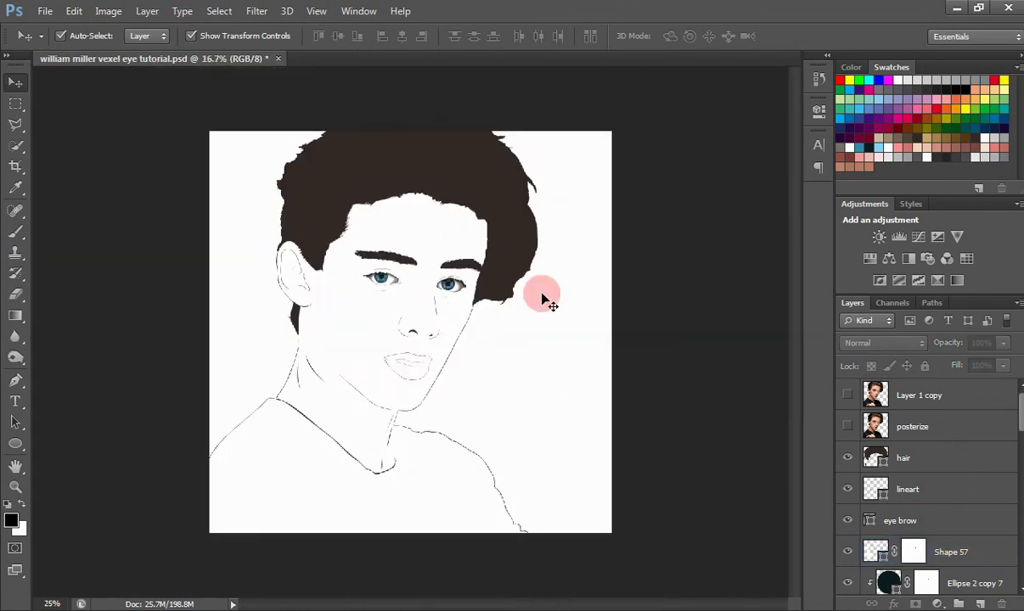
key(ctrl+plus)
key(h)
click(256, 36)
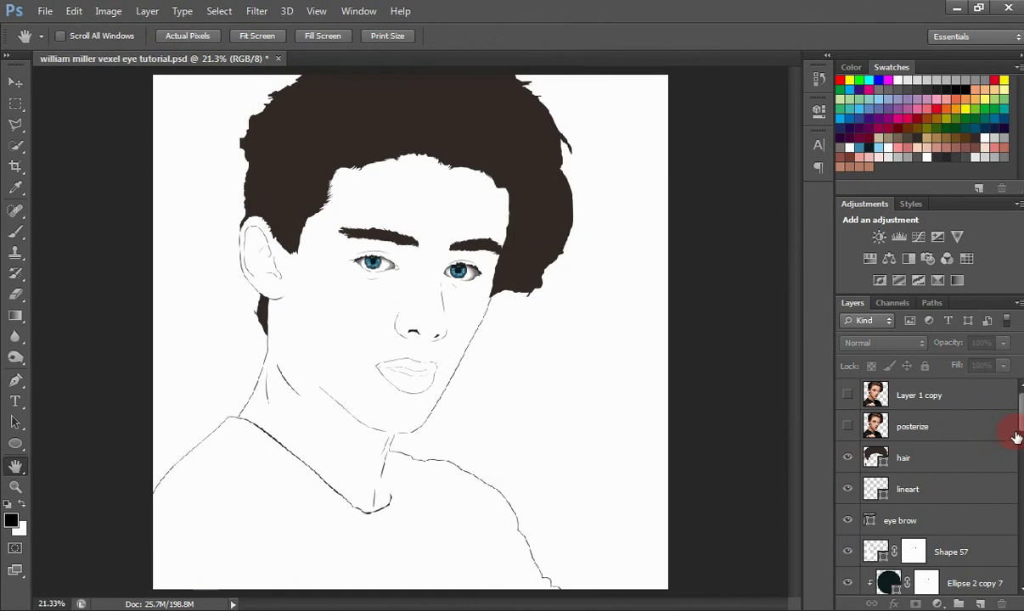
scroll(951, 442, down, 3)
right_click(945, 470)
click(726, 252)
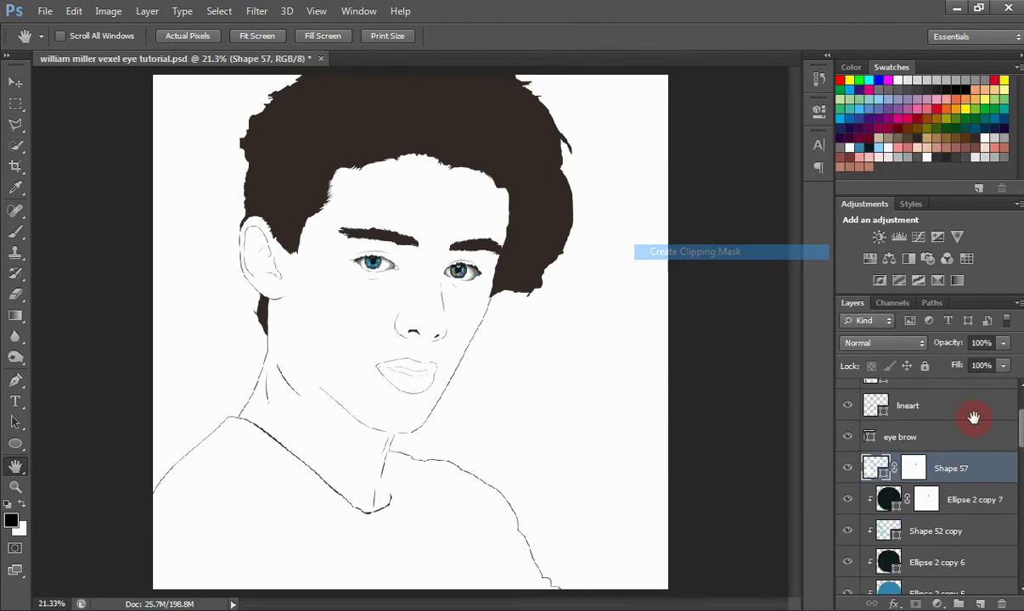
- Group the eye layers from Shape 57 down to Shape 42 as "eyes", replacing the old hidden eyes group
drag(1020, 418, 1019, 556)
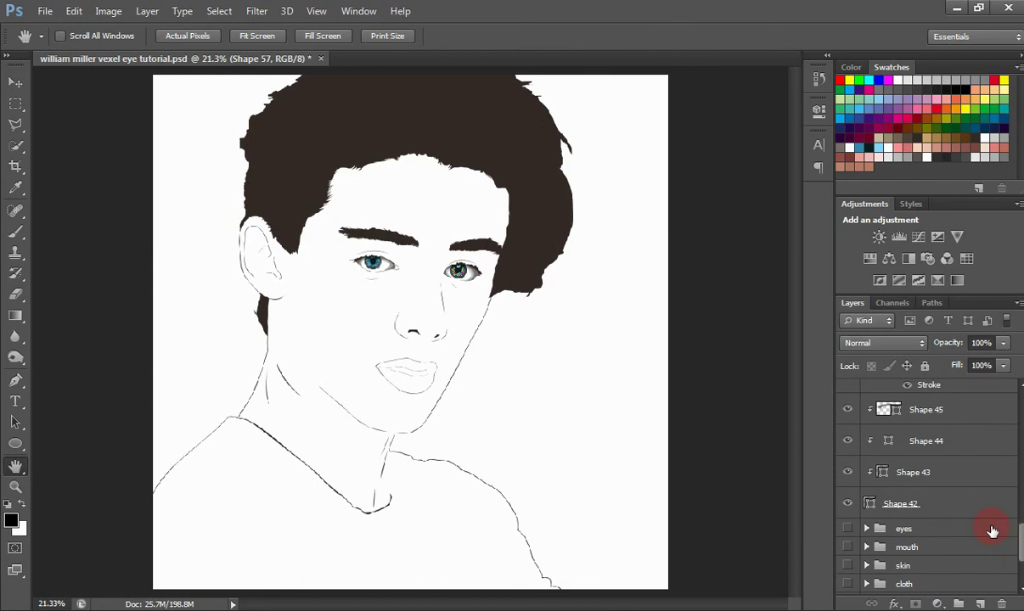
shift+click(945, 503)
key(ctrl+g)
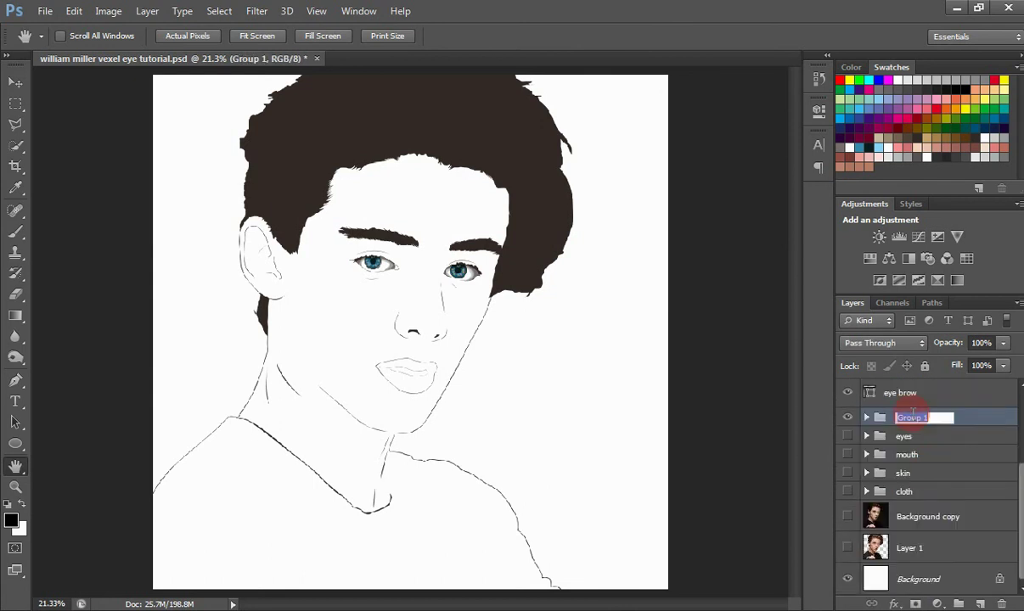
click(893, 439)
key(Delete)
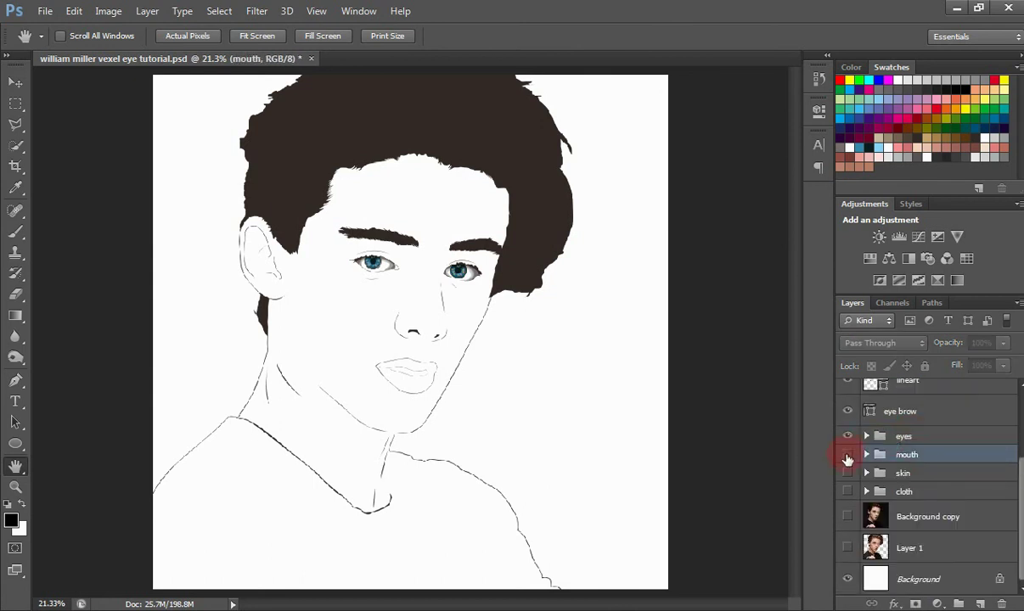
- Show the mouth, skin and cloth groups and examine how both eyes look within the coloured face
click(848, 455)
click(847, 473)
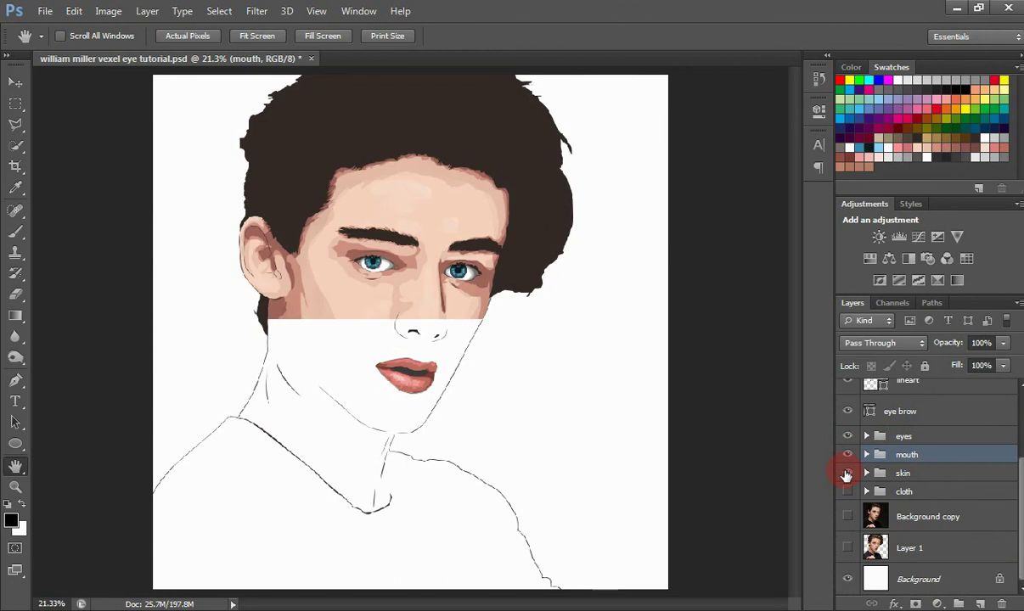
click(848, 491)
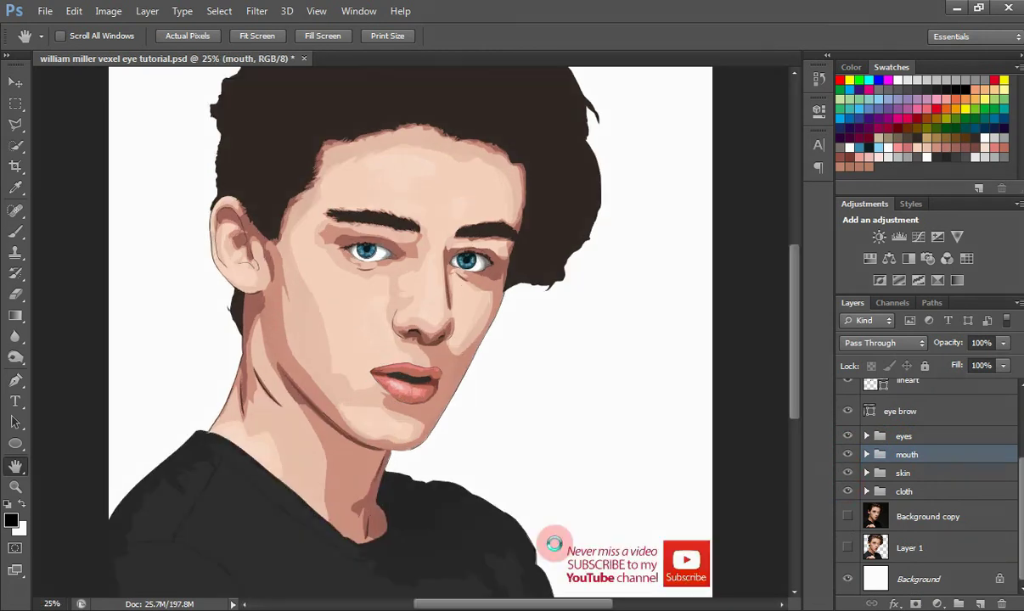
key(ctrl+plus)
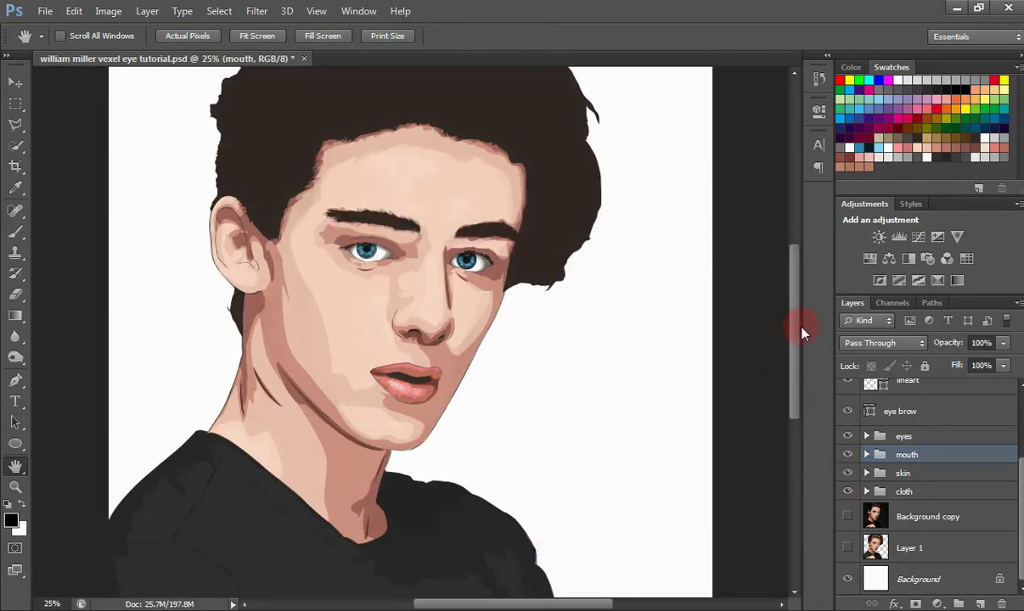
scroll(793, 316, up, 1)
key(ctrl+plus)
key(ctrl+plus)
key(ctrl+plus)
key(ctrl+plus)
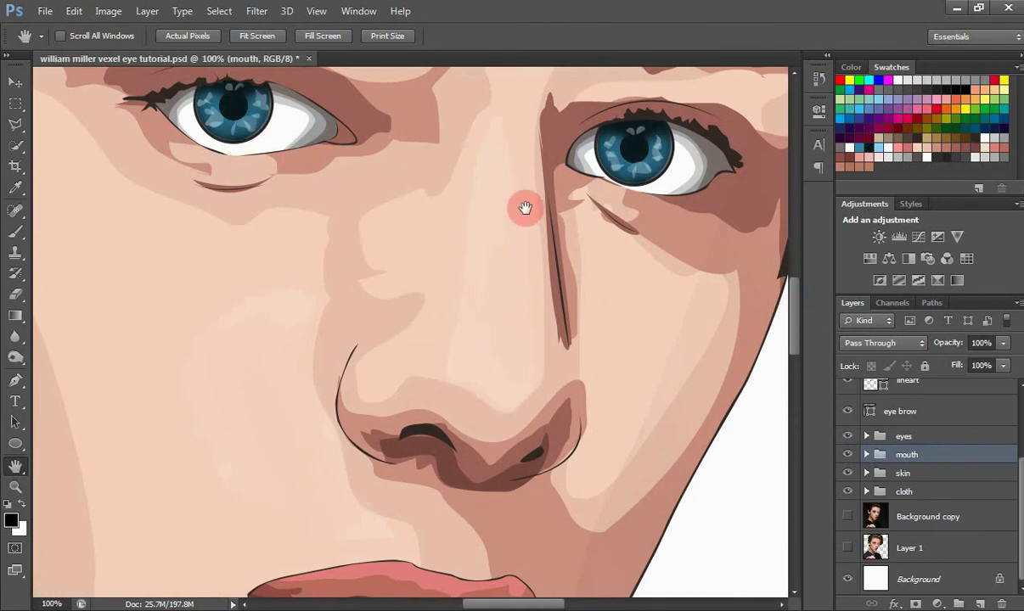
drag(797, 336, 796, 313)
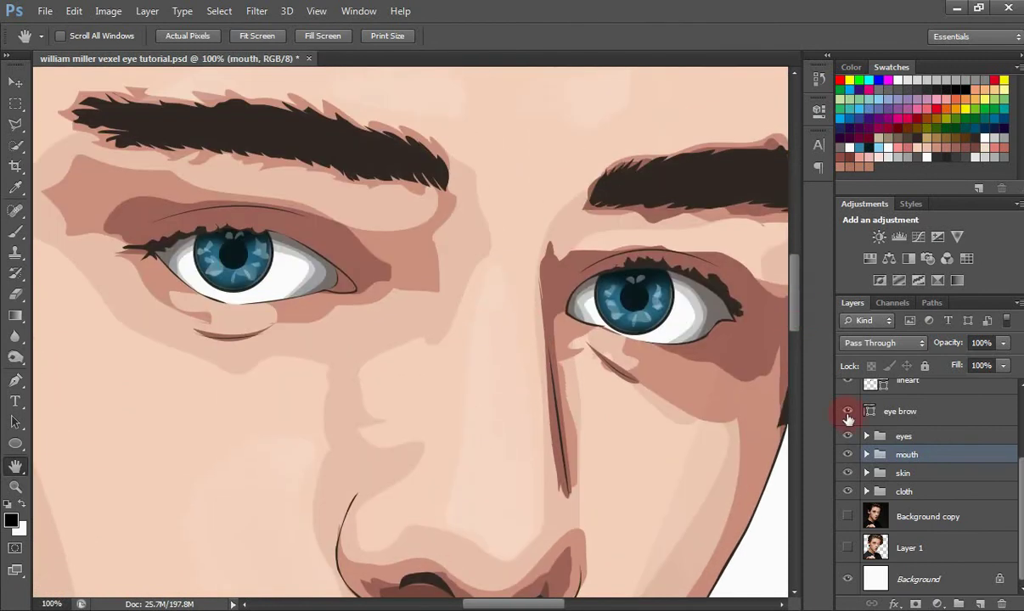
- Hide the mouth, skin and cloth groups and draw a pen shape about 40 × 35 px over the first eye's inner corner
drag(849, 455, 847, 491)
click(891, 437)
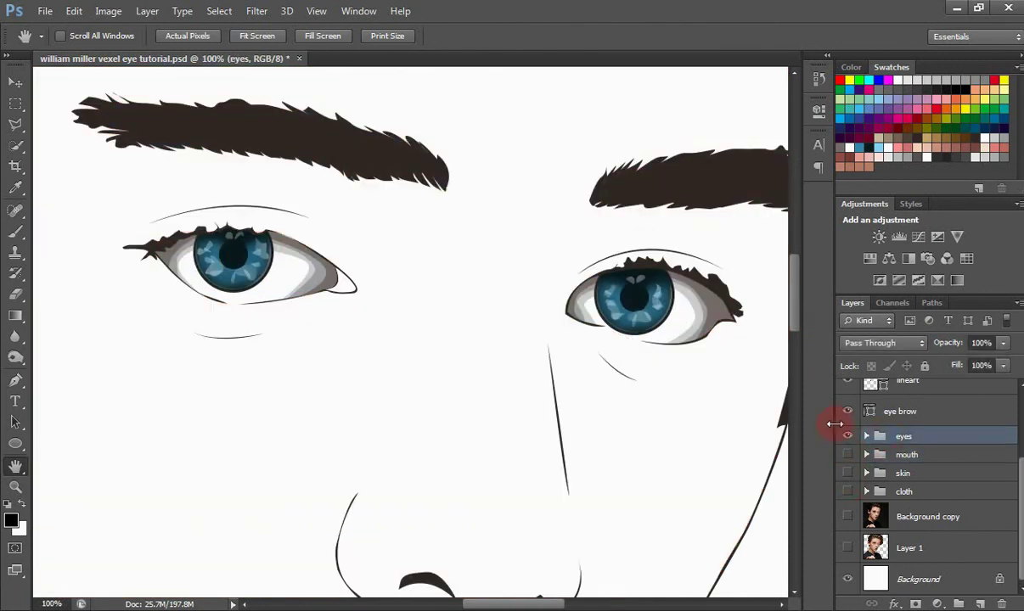
key(ctrl+plus)
key(p)
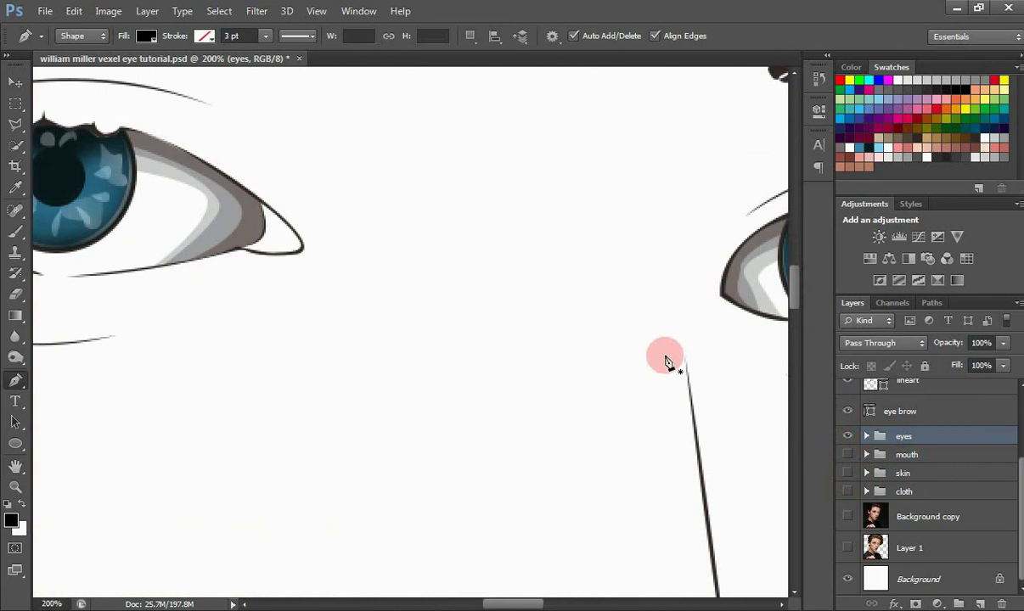
click(262, 201)
drag(253, 242, 229, 251)
alt+click(253, 243)
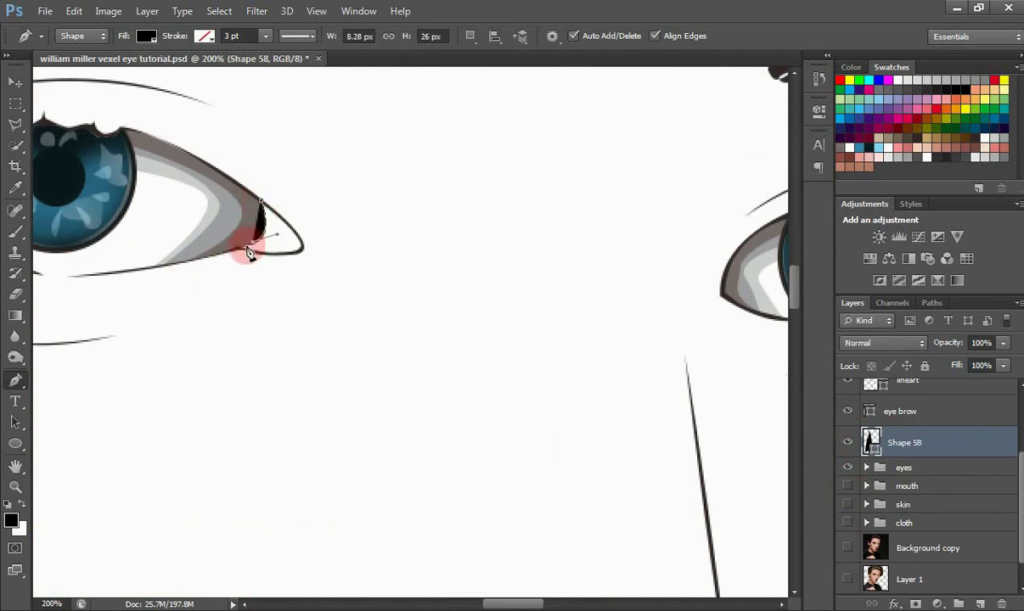
click(239, 248)
drag(301, 258, 214, 165)
ctrl+click(351, 281)
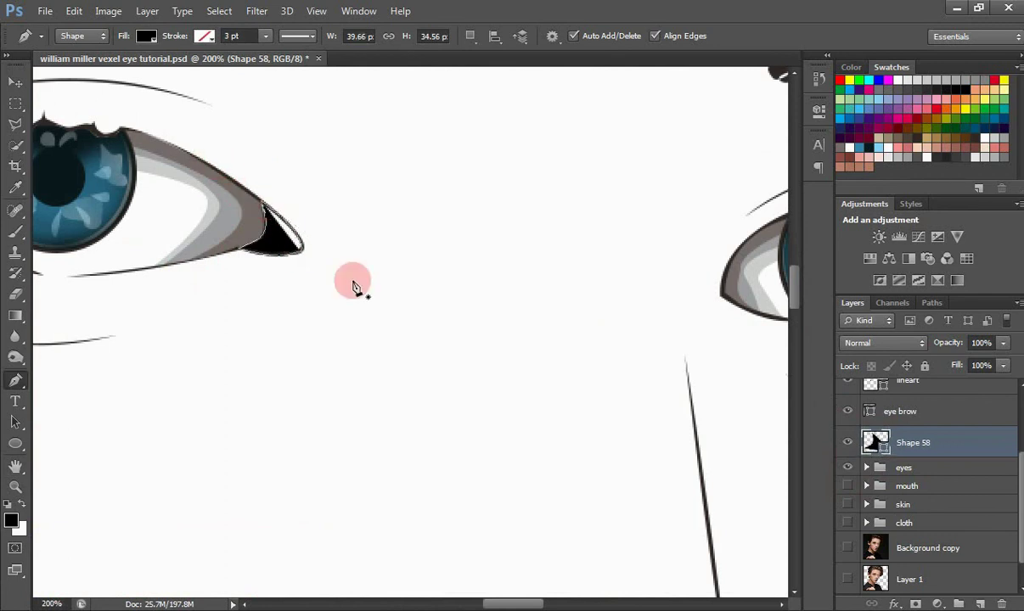
- Set the fill of the inner-corner shape, Shape 58, to the pink swatch fa9196
double_click(876, 442)
click(851, 147)
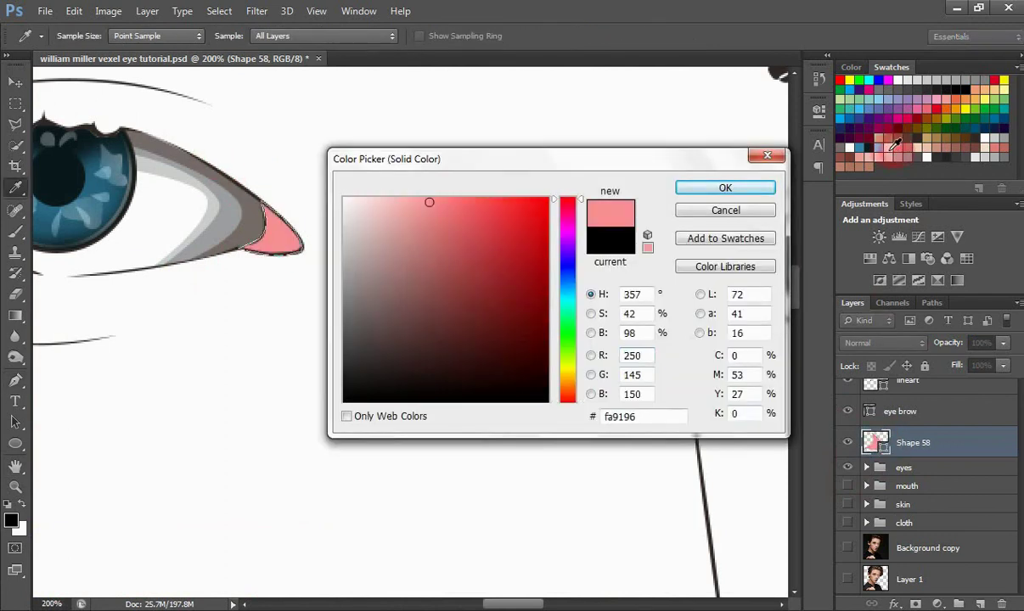
click(728, 188)
- Draw a shadow shape about 35 × 41 px over the nose-side part of the pink eye corner, overlapping its outline
click(267, 196)
click(282, 234)
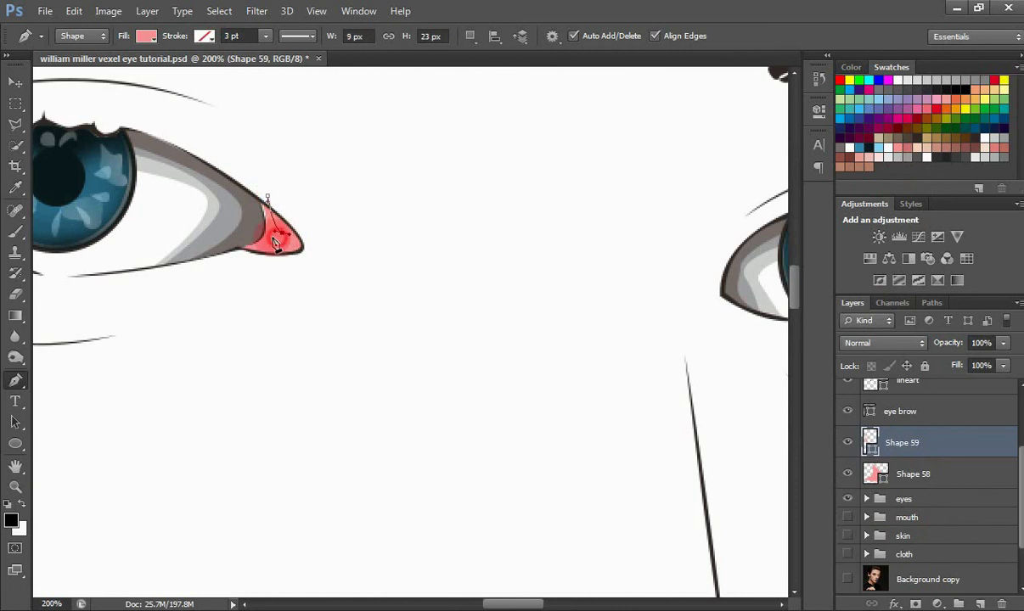
drag(276, 238, 297, 252)
click(265, 245)
click(268, 198)
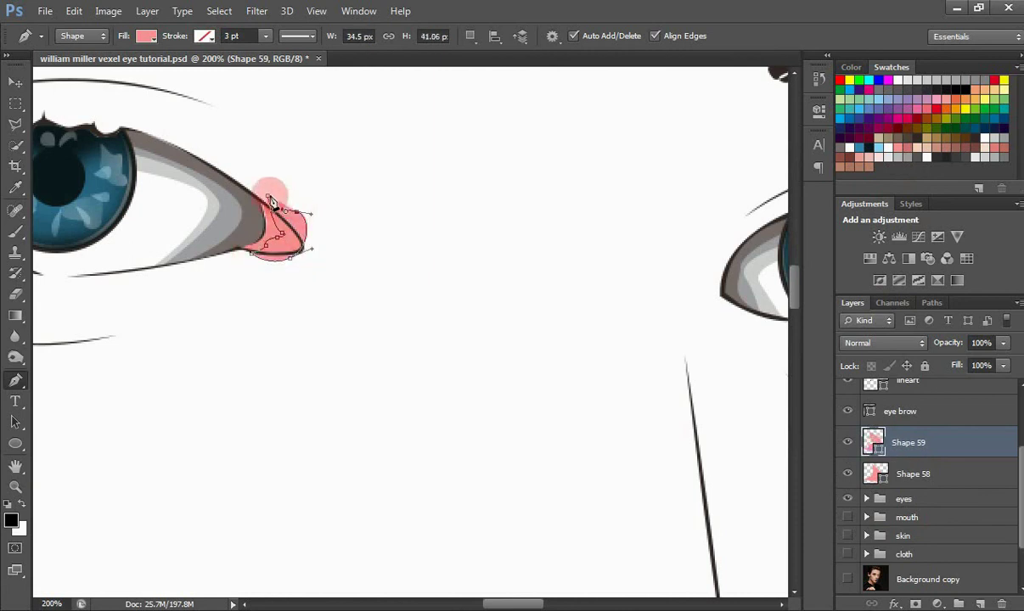
- Set the fill of the shadow shape, Shape 59, to d17276 and clip it to Shape 58
double_click(882, 449)
click(847, 157)
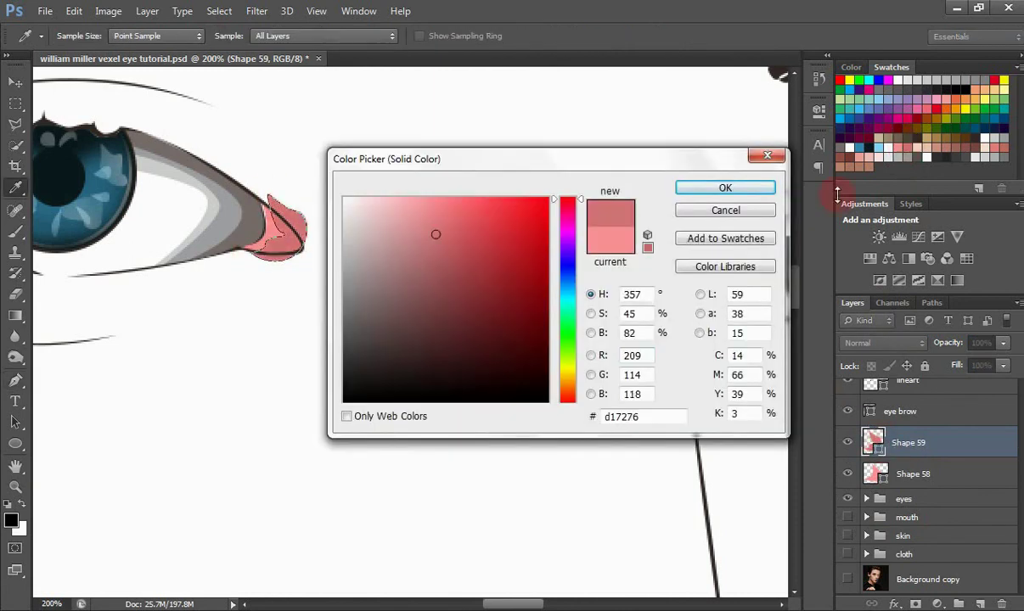
click(741, 189)
click(907, 448)
right_click(907, 449)
click(708, 260)
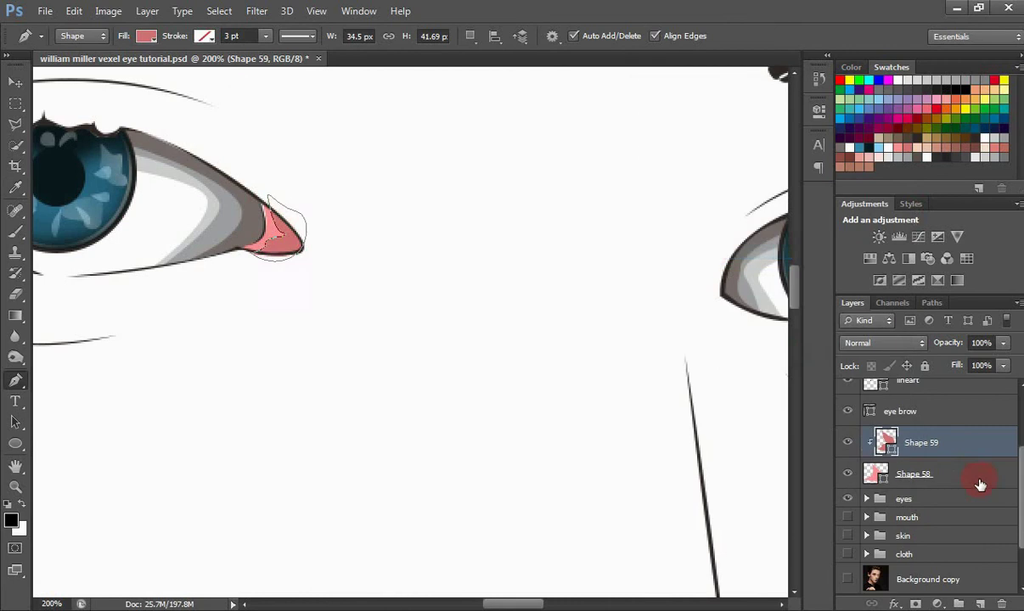
- Show the mouth, skin and cloth groups together with the eyes and view the whole portrait with nothing selected
key(ctrl+minus)
key(ctrl+minus)
key(ctrl+minus)
key(ctrl+minus)
key(ctrl+minus)
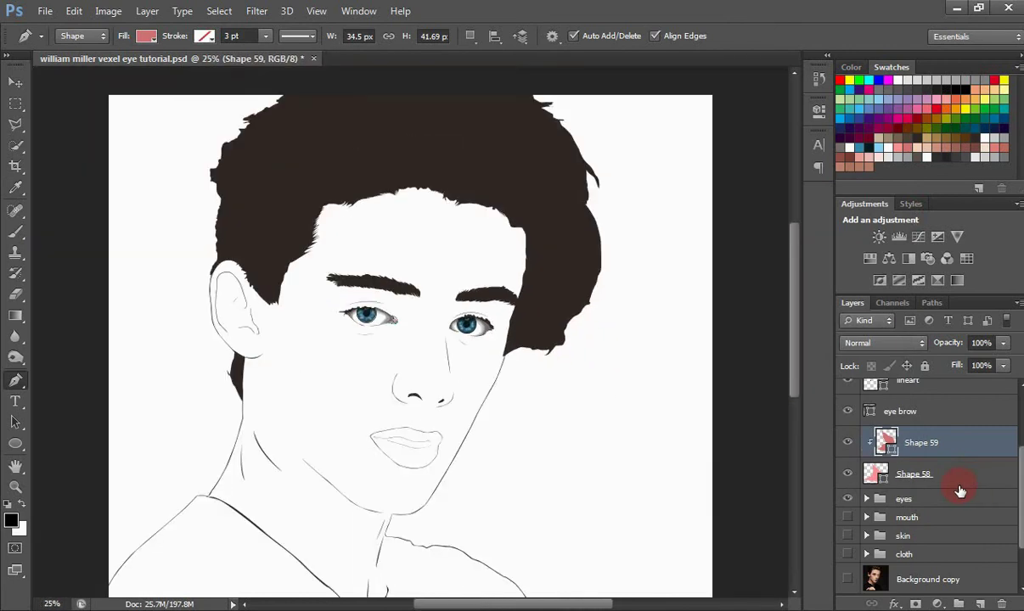
click(848, 498)
click(848, 517)
click(847, 536)
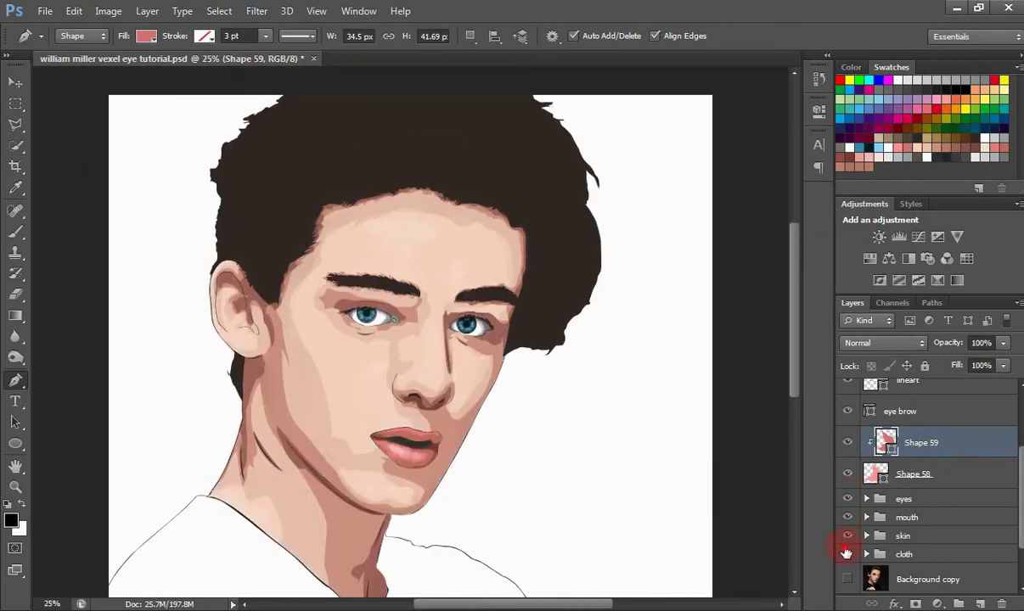
click(848, 553)
key(ctrl+minus)
key(v)
click(769, 488)
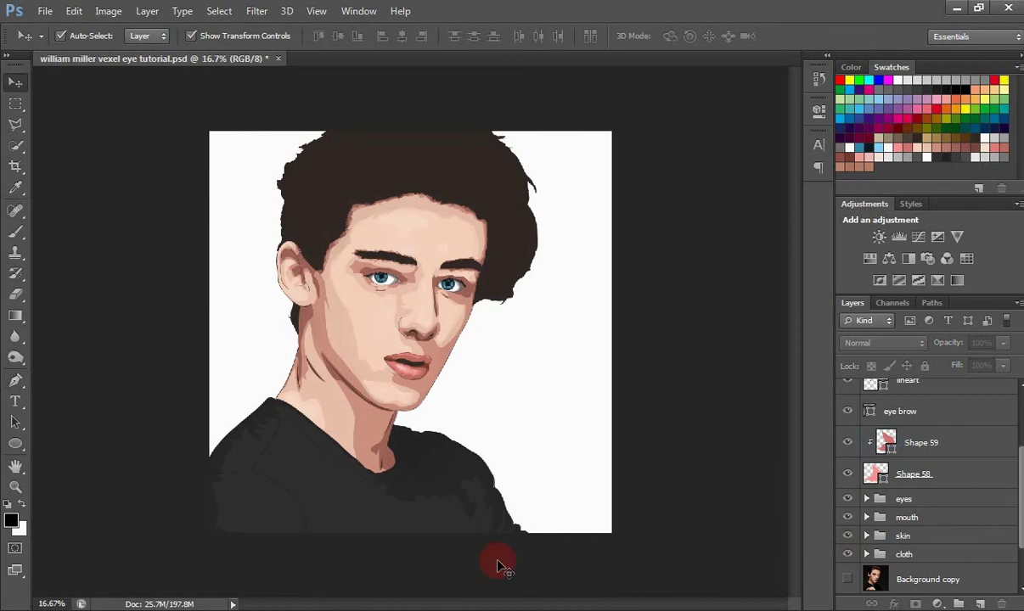